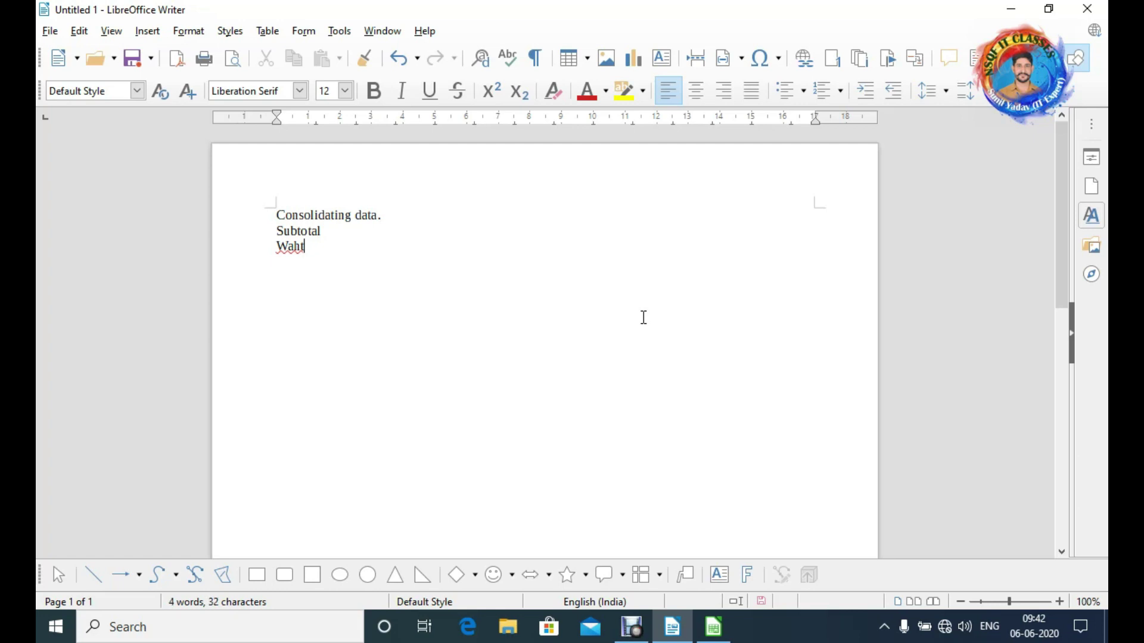
# - Complete the third topic line of the document as "What if analysis."
pyautogui.write('hat')
pyautogui.write(' if ')
pyautogui.write('anya')
pyautogui.press('BackSpace')
pyautogui.press('BackSpace')
pyautogui.write('alysis.')
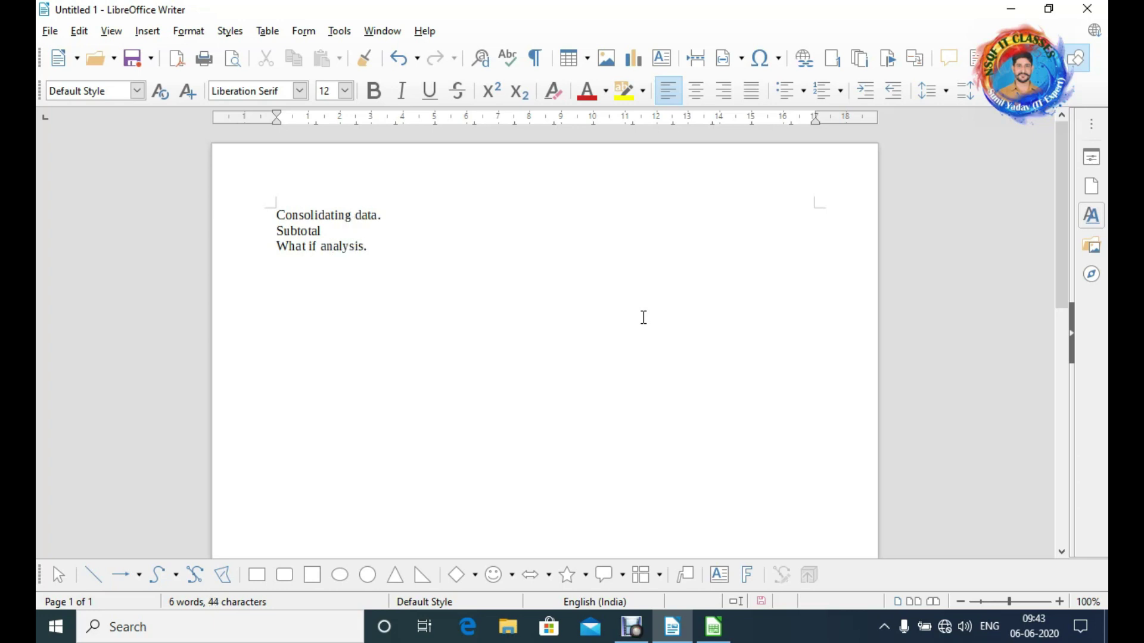
# - Add an indented line under "Consolidating data." reading "It combined two or more sheet data ans summarize.", followed by a blank line
pyautogui.press('Right')
pyautogui.press('Right')
pyautogui.press('Right')
pyautogui.press('Right')
pyautogui.press('Right')
pyautogui.press('Right')
pyautogui.press('Right')
pyautogui.press('Right')
pyautogui.press('Right')
pyautogui.press('Right')
pyautogui.press('Right')
pyautogui.press('Right')
pyautogui.press('Right')
pyautogui.press('Right')
pyautogui.press('Right')
pyautogui.press('Right')
pyautogui.press('Return')
pyautogui.press('Tab')
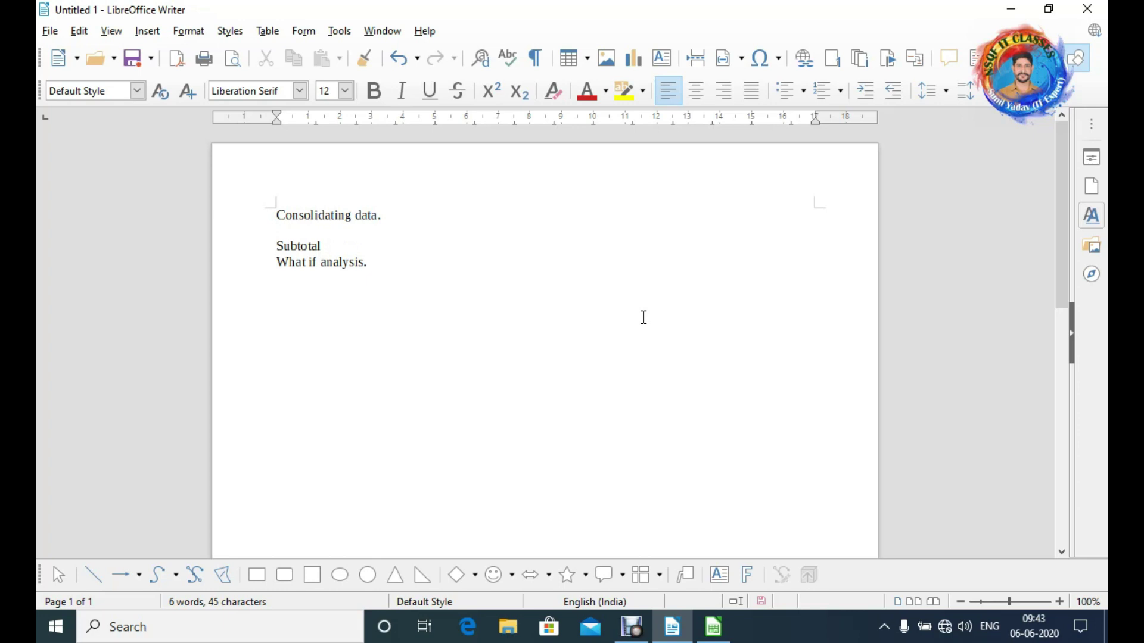
pyautogui.write('if')
pyautogui.write(' combined')
pyautogui.write(' t')
pyautogui.write('w')
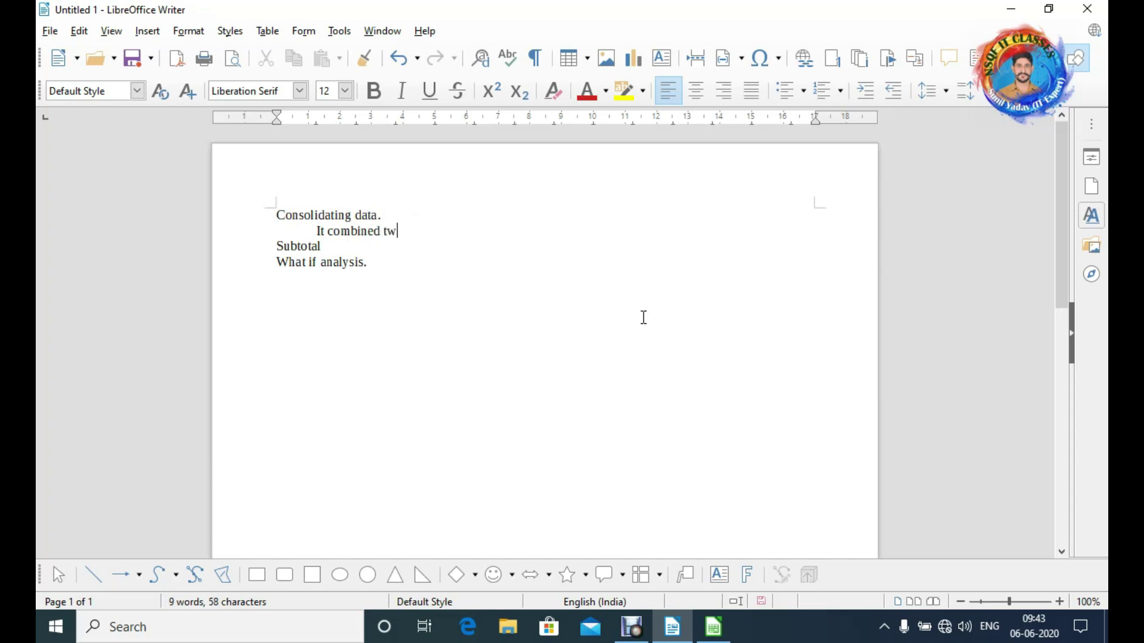
pyautogui.write('o or more sh')
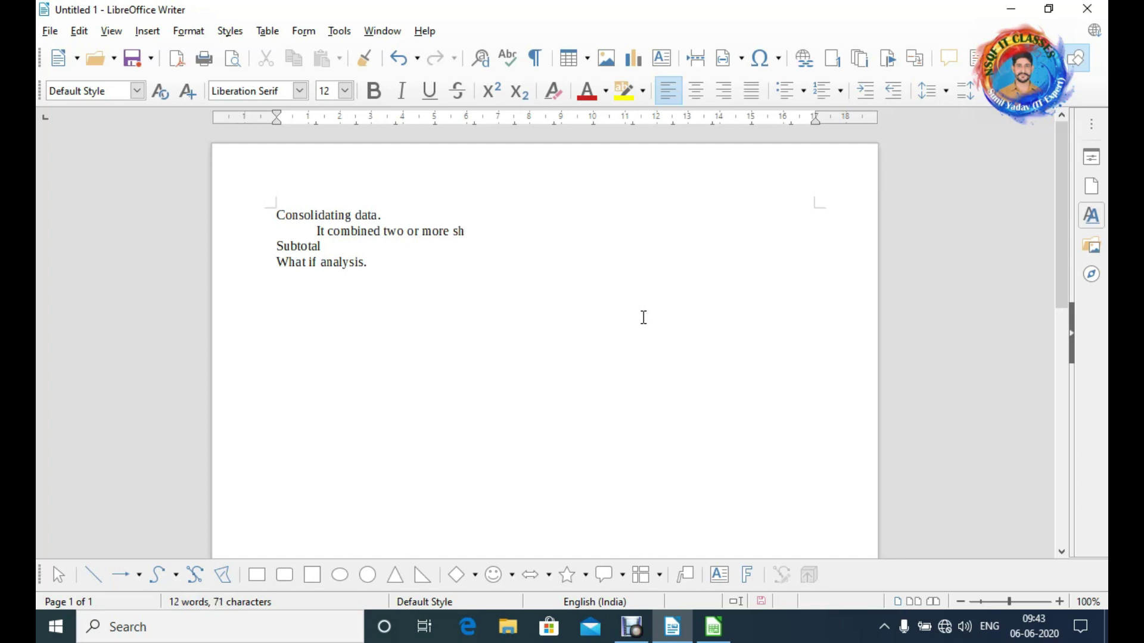
pyautogui.write('eet data ans sumaariz')
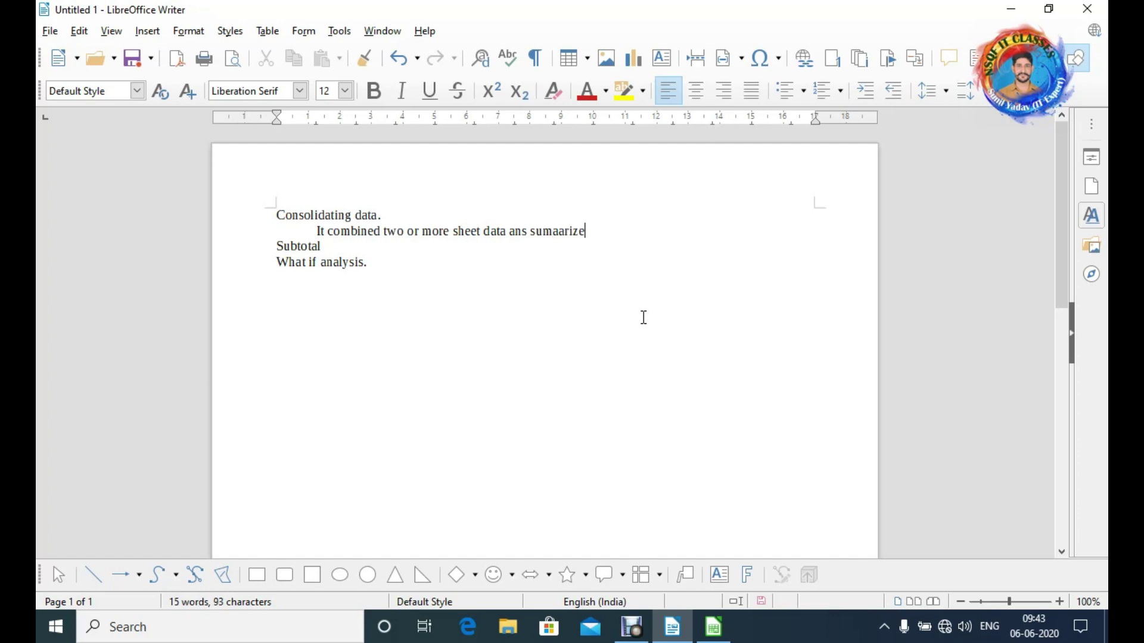
pyautogui.write('e')
pyautogui.press('BackSpace')
pyautogui.write('m')
pyautogui.click(620, 234)
pyautogui.press('Return')
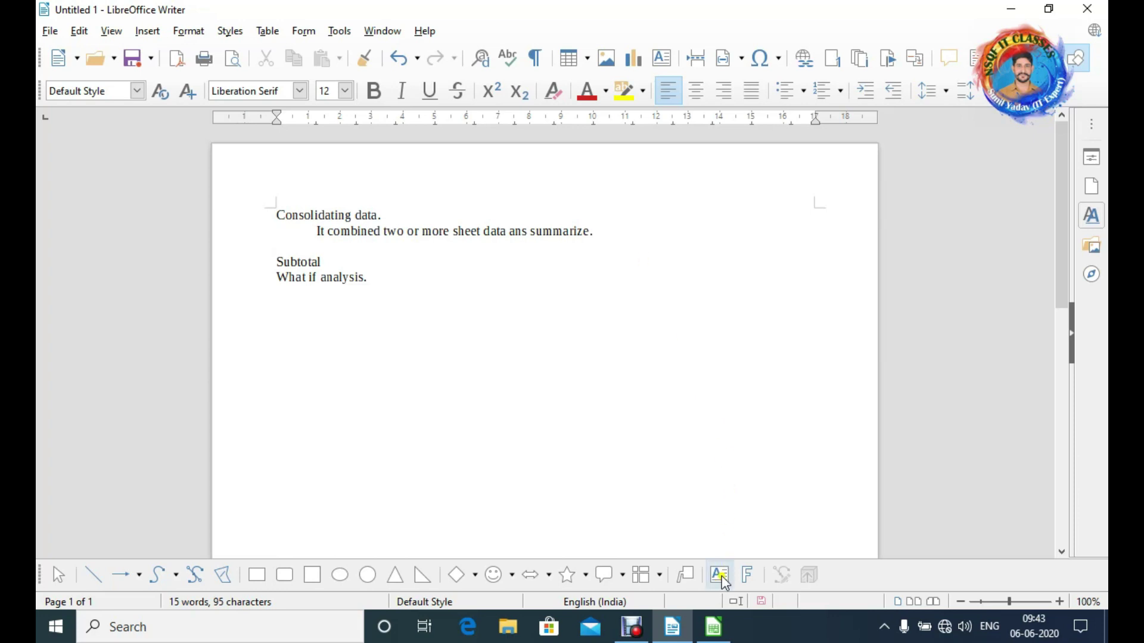
# - Switch to the LibreOffice Calc spreadsheet and enter the headers Pcode, Q1, Q2, Q3 and Q4 in cells A1 to E1
pyautogui.click(715, 634)
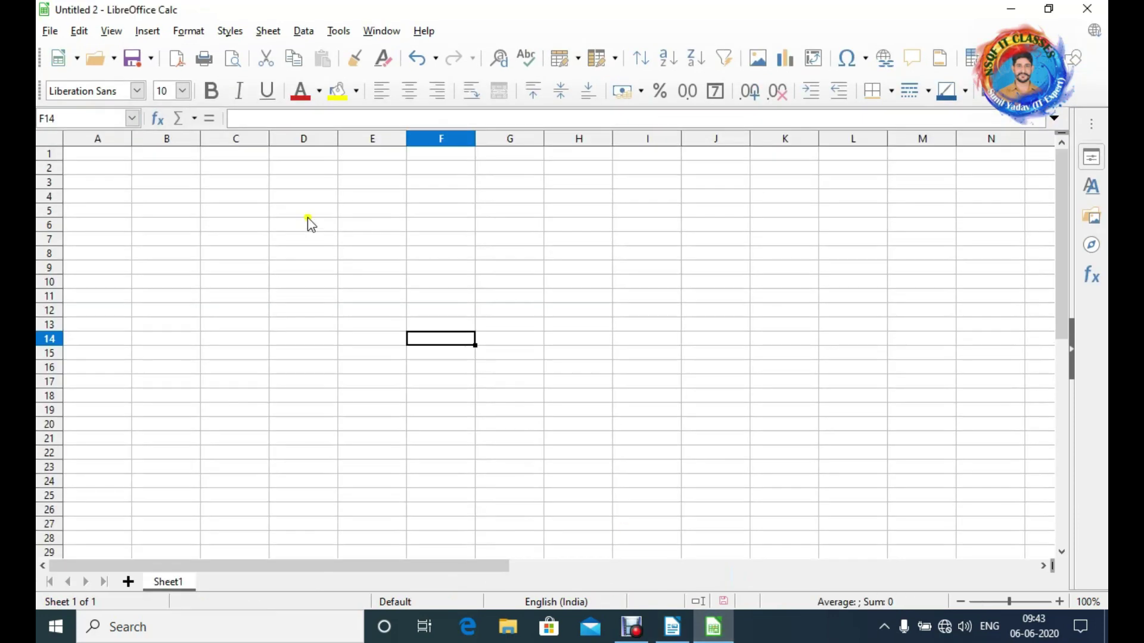
pyautogui.click(93, 159)
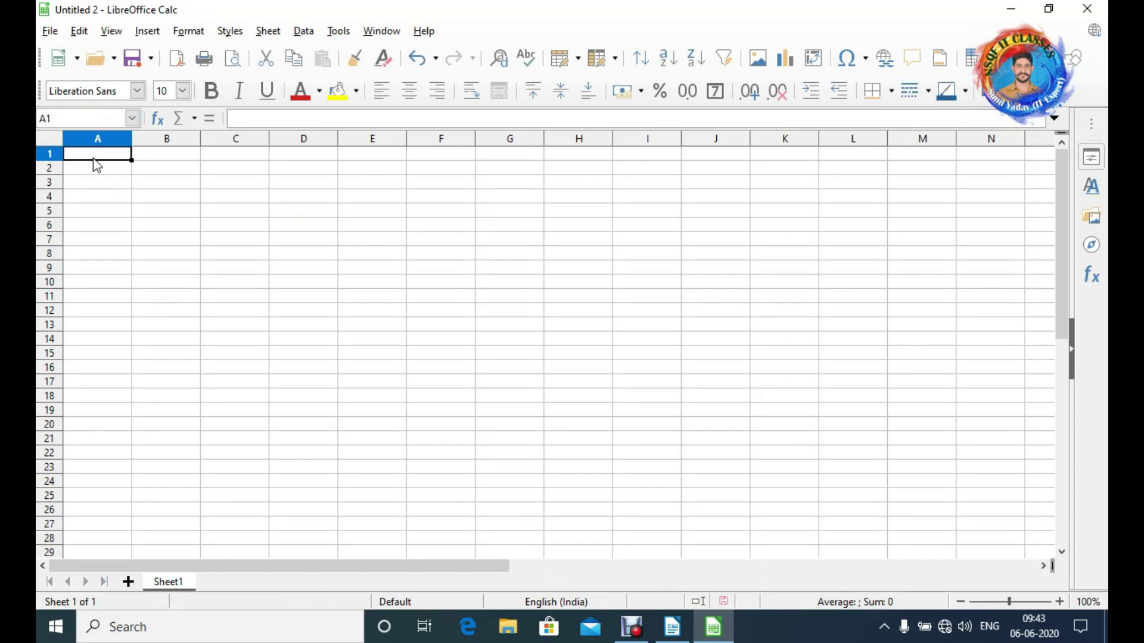
pyautogui.write('Pcode')
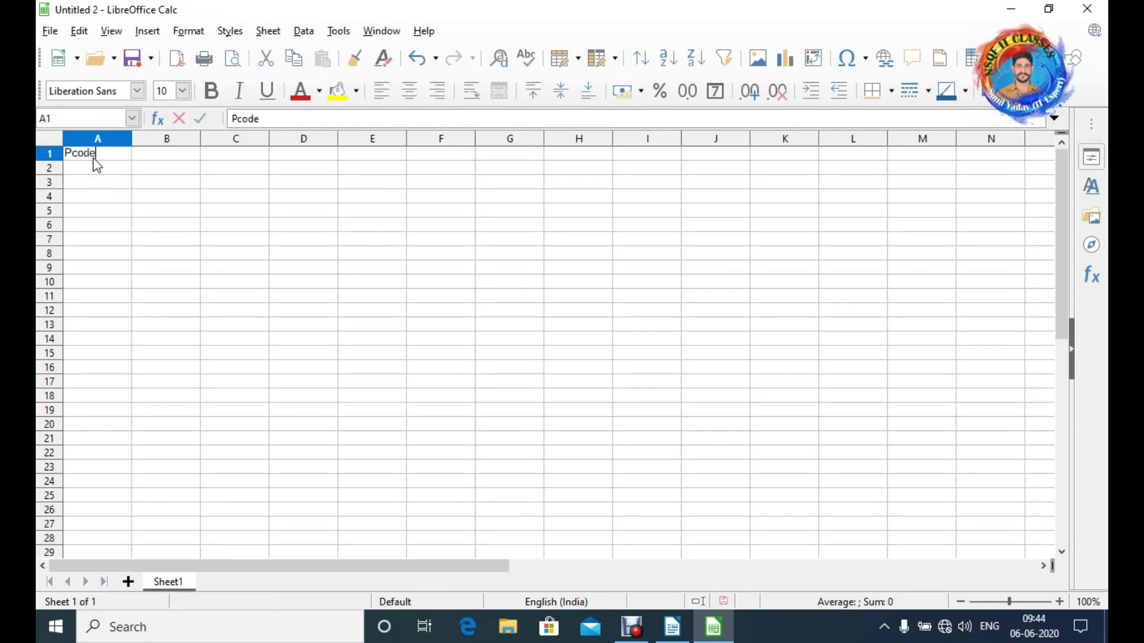
pyautogui.press('Tab')
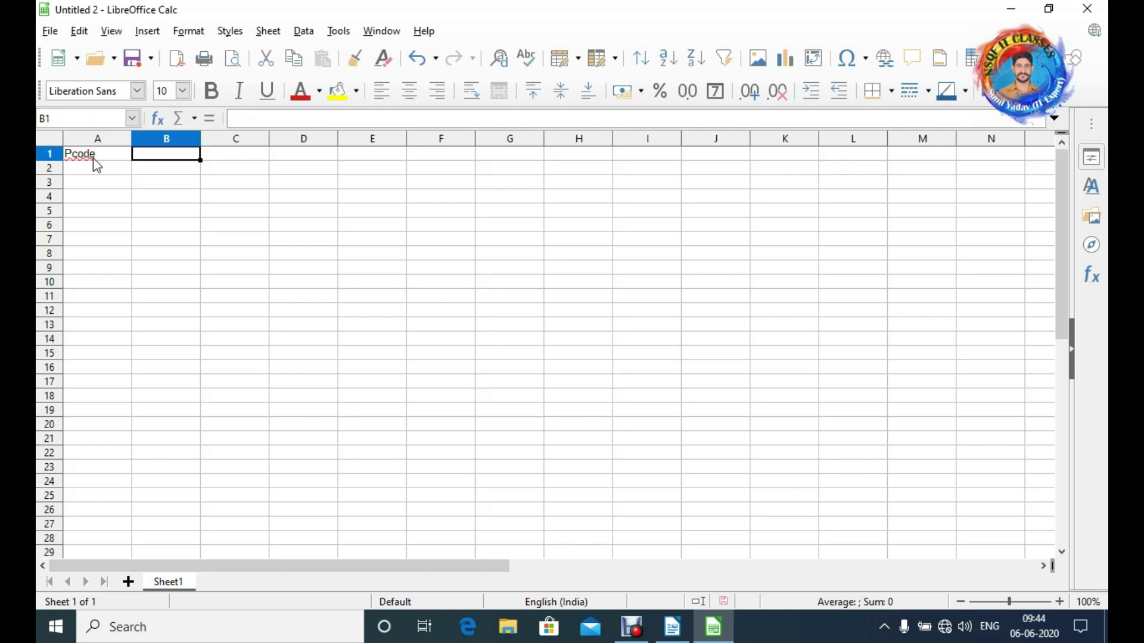
pyautogui.write('Q')
pyautogui.press('Tab')
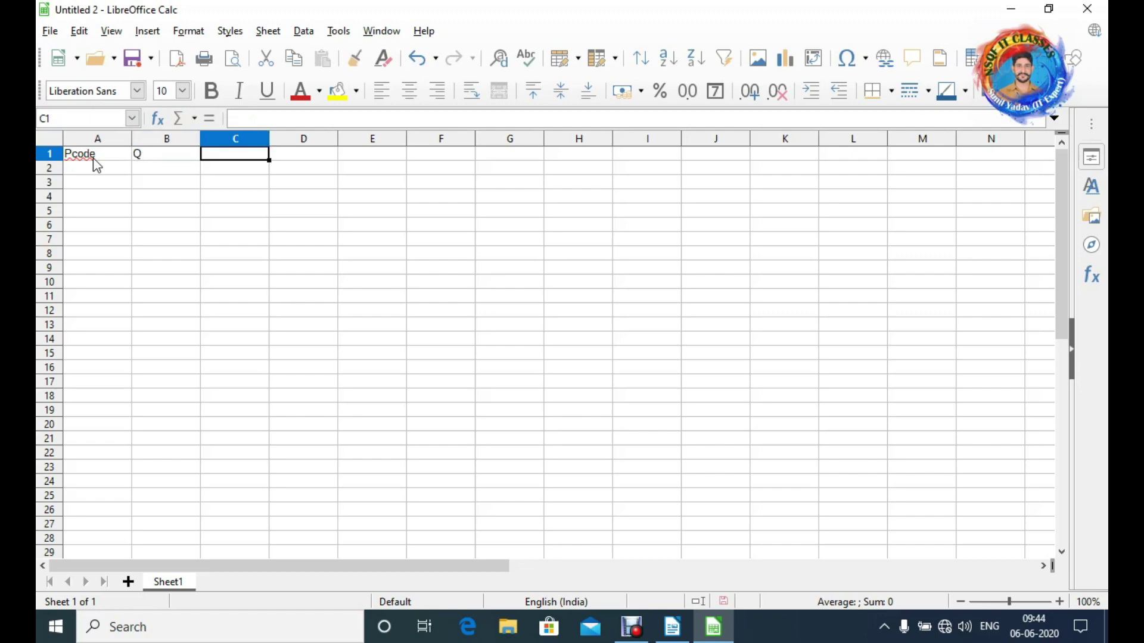
pyautogui.press('Left')
pyautogui.press('F2')
pyautogui.write('1')
pyautogui.press('Tab')
pyautogui.write('Q2')
pyautogui.press('Tab')
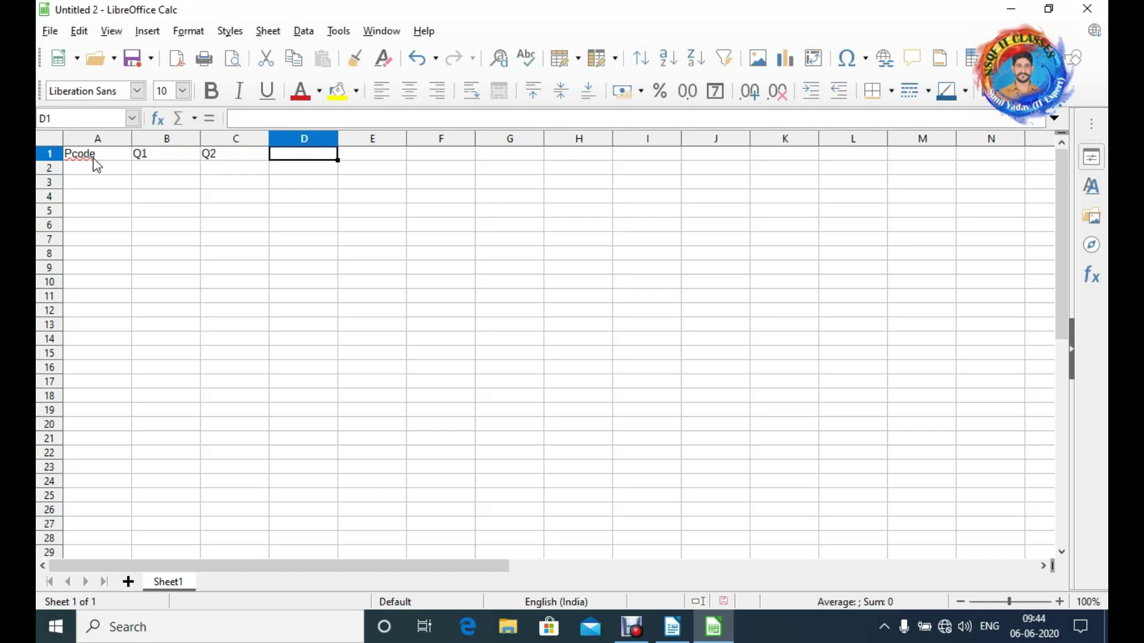
pyautogui.write('Q3')
pyautogui.press('Tab')
pyautogui.write('Q')
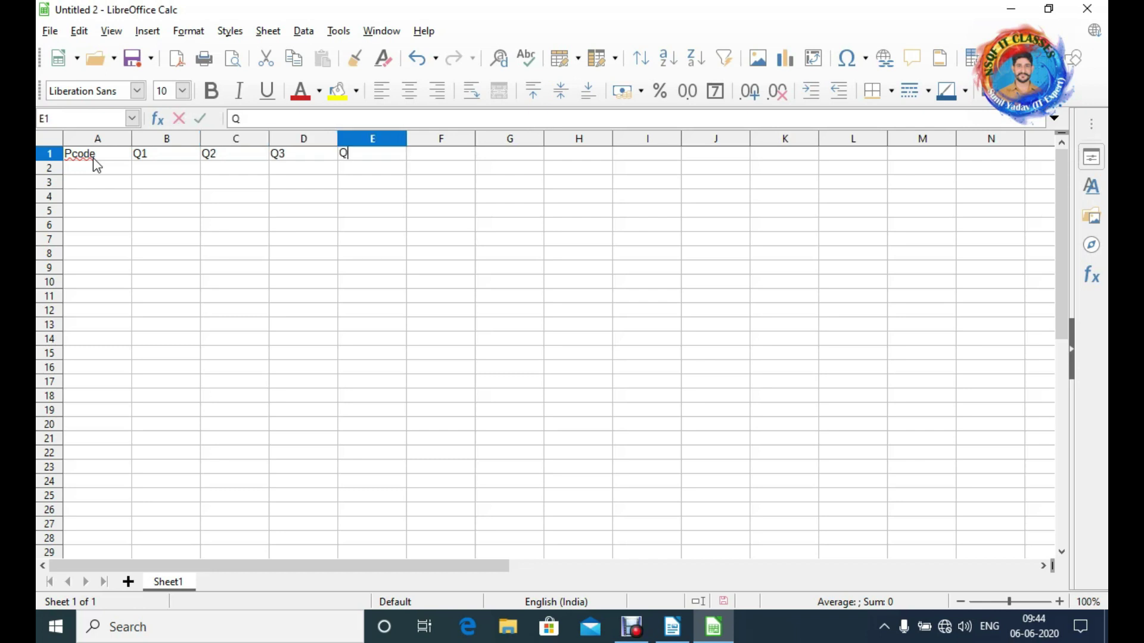
pyautogui.write('4')
pyautogui.press('Return')
# - Fill row 2 with the product Coffee and the quarterly values 400, 500, 300 and 200
pyautogui.press('Left')
pyautogui.press('Left')
pyautogui.press('Left')
pyautogui.press('Left')
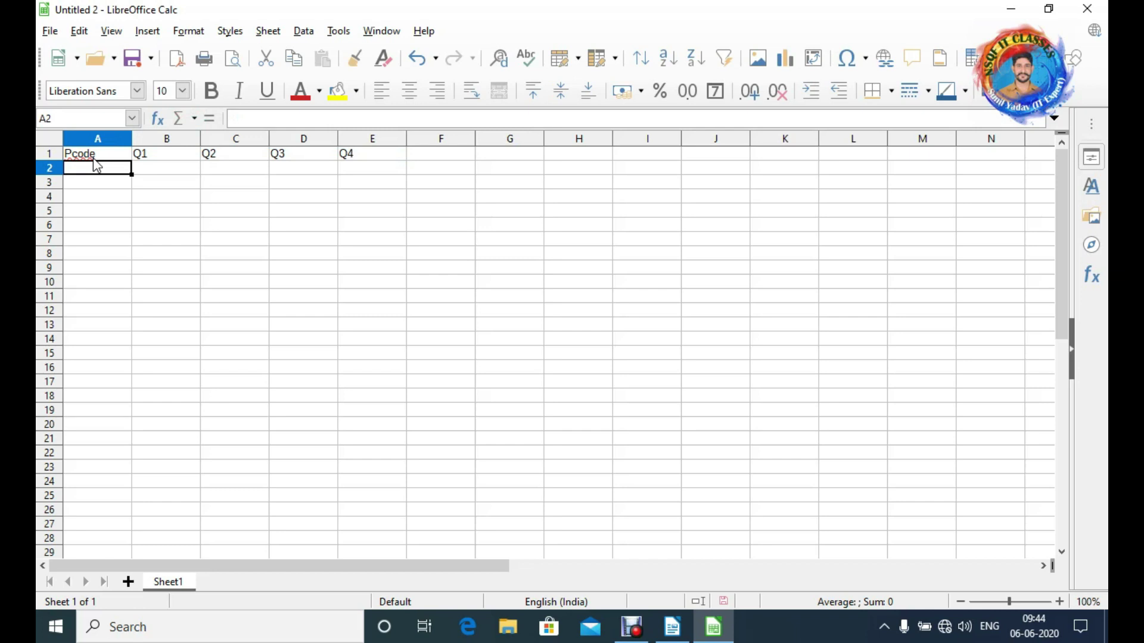
pyautogui.write('S')
pyautogui.press('BackSpace')
pyautogui.write('Co')
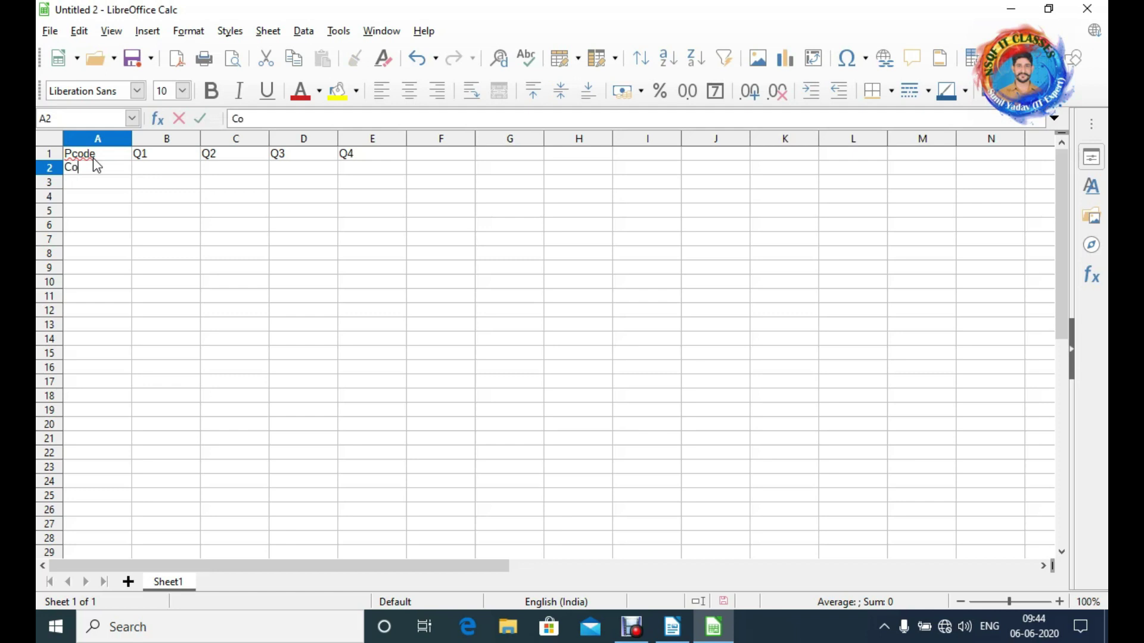
pyautogui.write('ffee')
pyautogui.press('Tab')
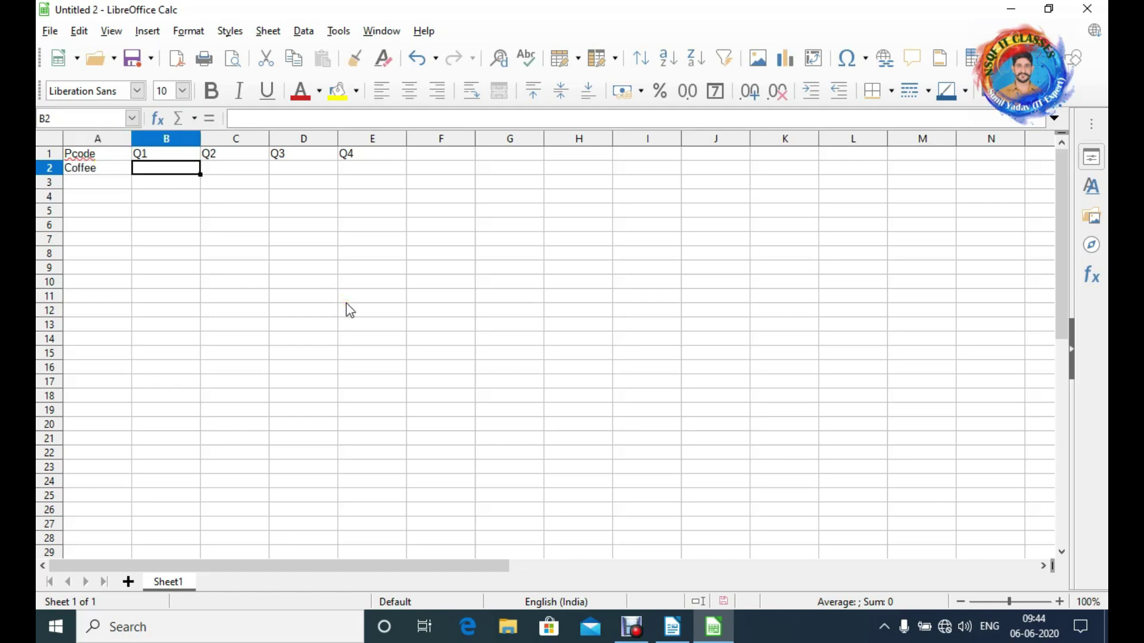
pyautogui.write('400')
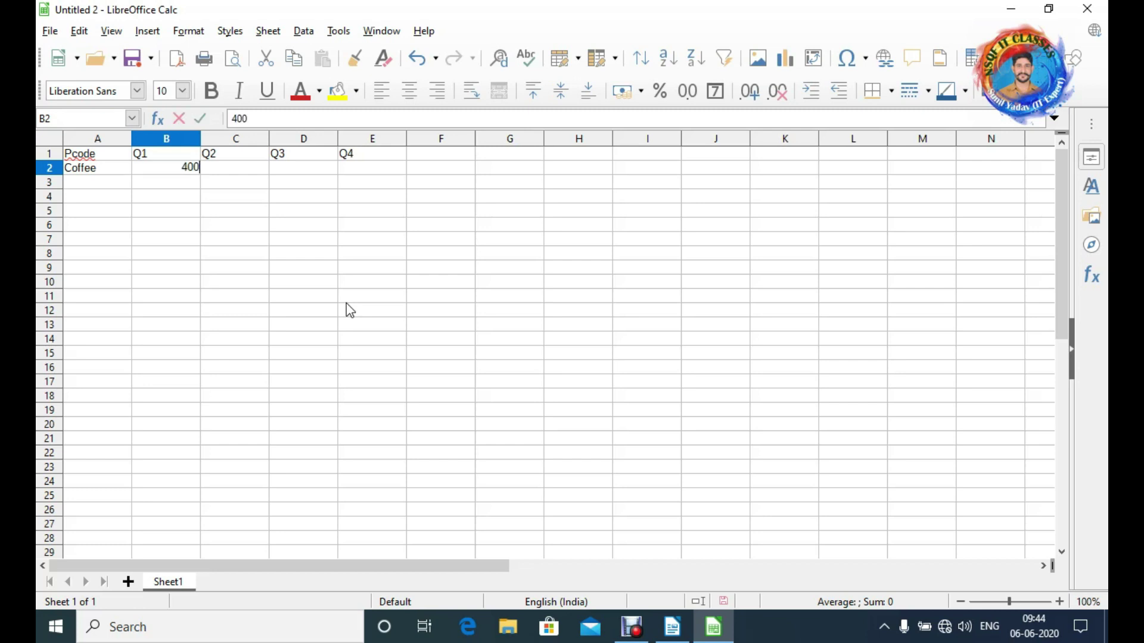
pyautogui.press('Tab')
pyautogui.write('500')
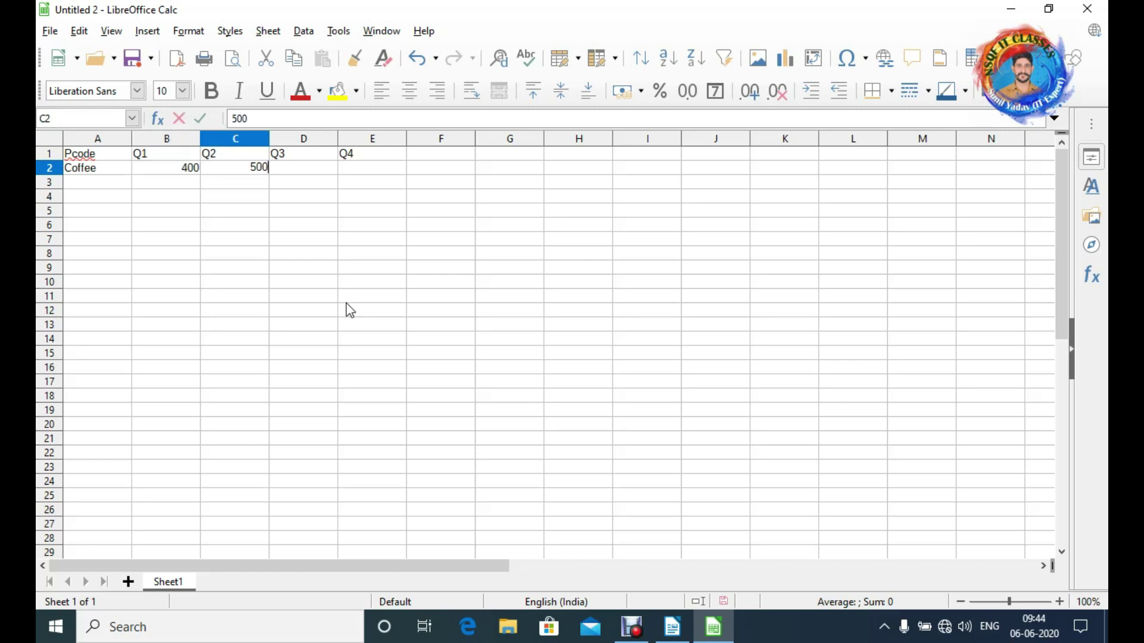
pyautogui.press('Tab')
pyautogui.write('300')
pyautogui.press('Tab')
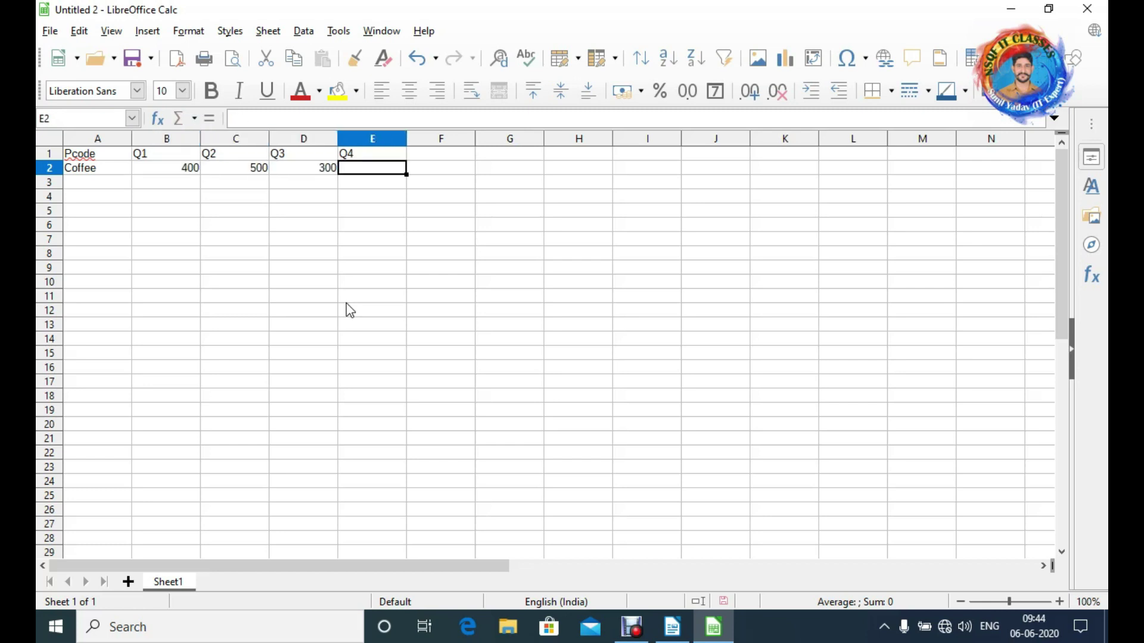
pyautogui.write('200')
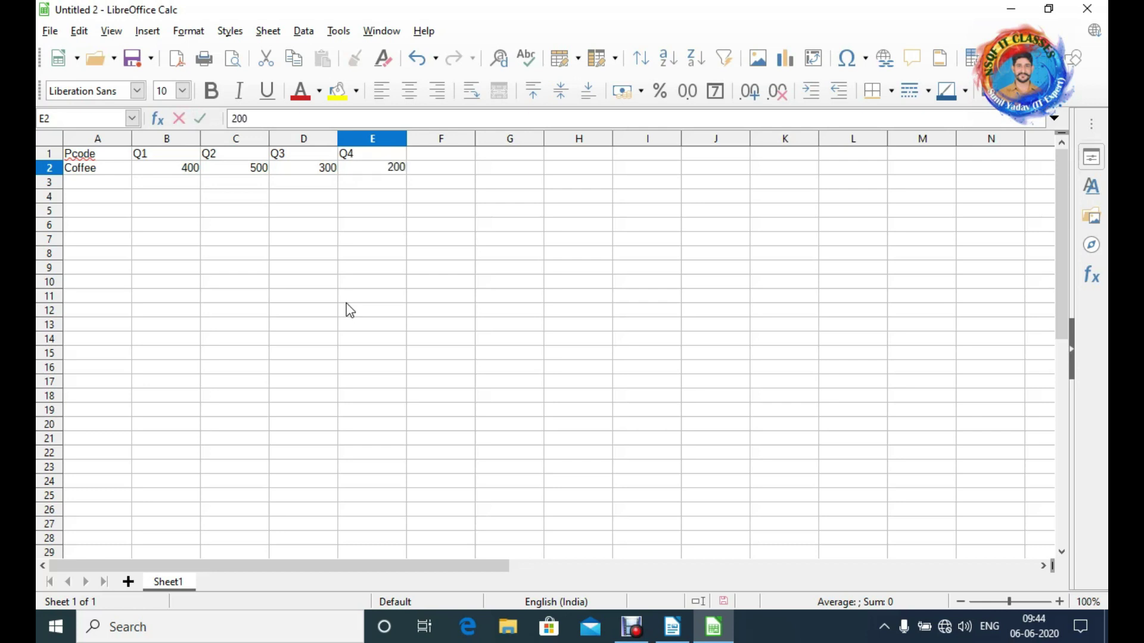
pyautogui.press('Return')
# - Fill row 3 with the product Tea and the quarterly values 800, 890, 200 and 780
pyautogui.press('Home')
pyautogui.write('Tea')
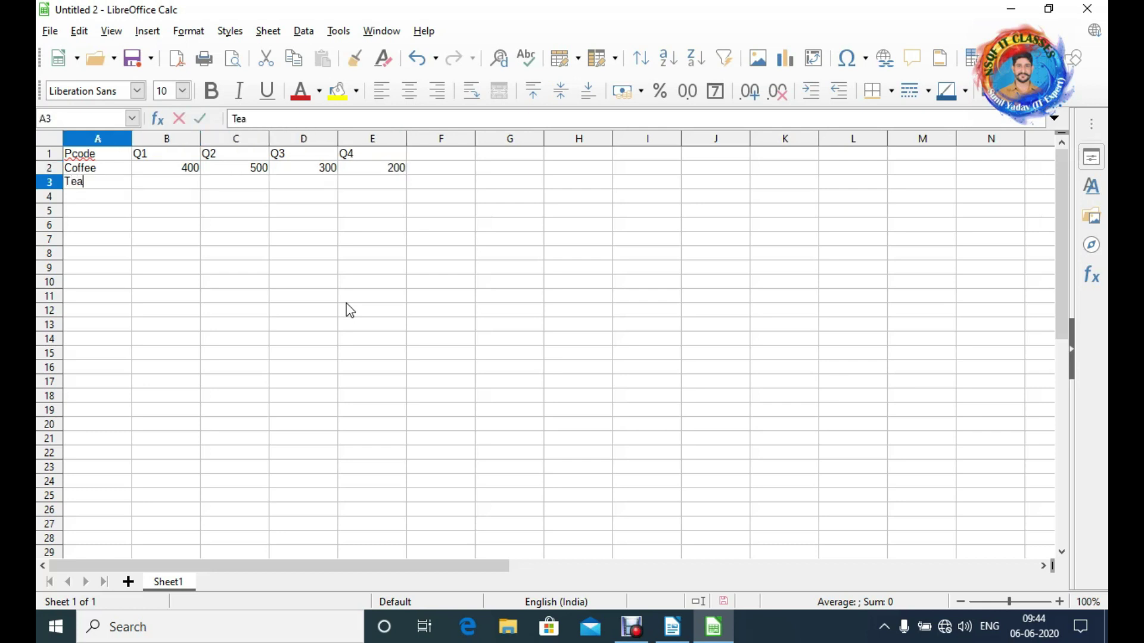
pyautogui.press('Tab')
pyautogui.write('800')
pyautogui.press('Tab')
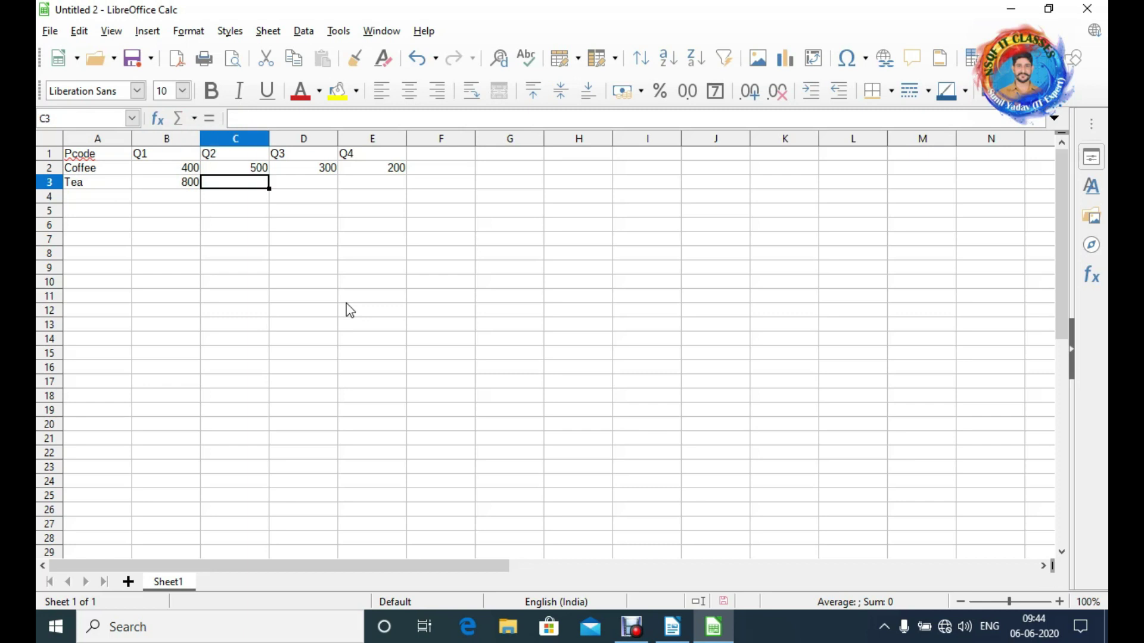
pyautogui.write('890')
pyautogui.press('Tab')
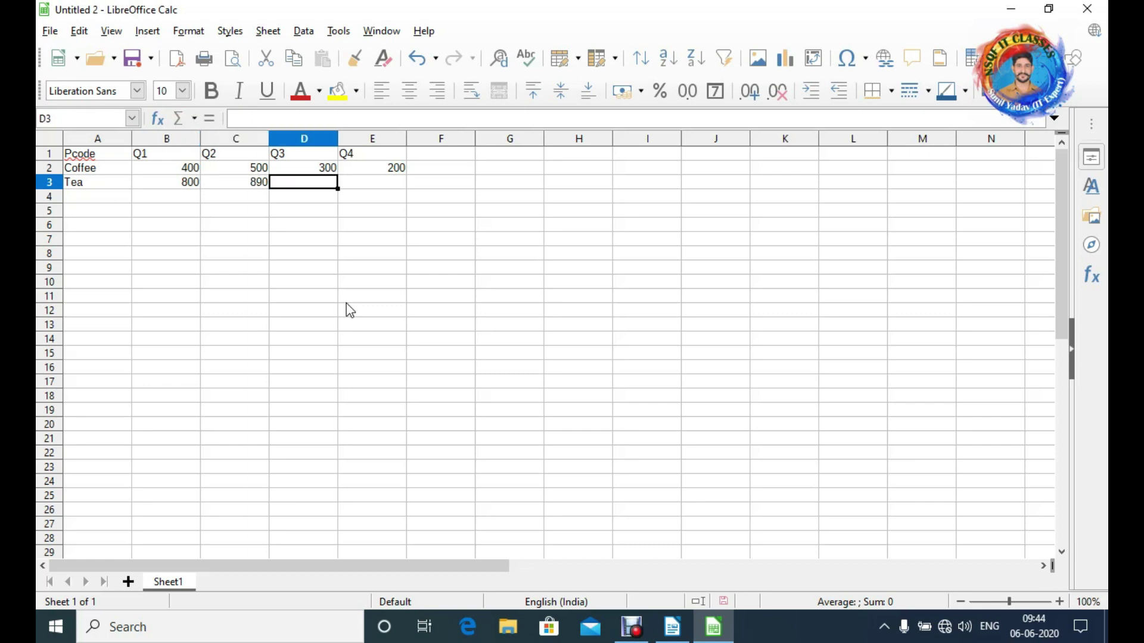
pyautogui.write('200')
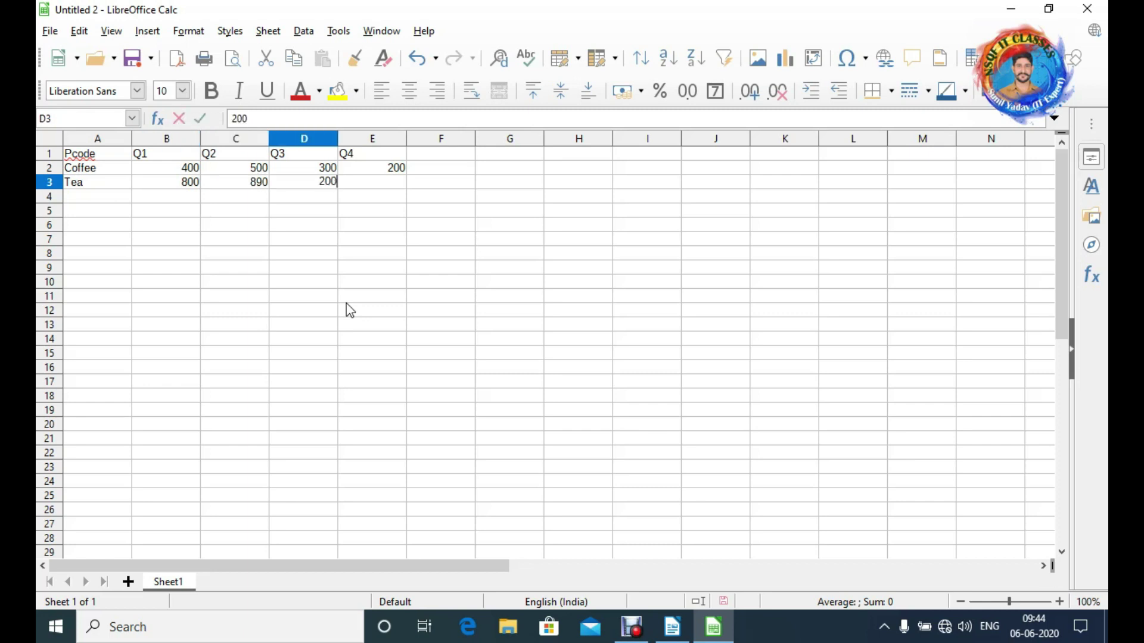
pyautogui.press('Tab')
pyautogui.write('780')
pyautogui.press('Return')
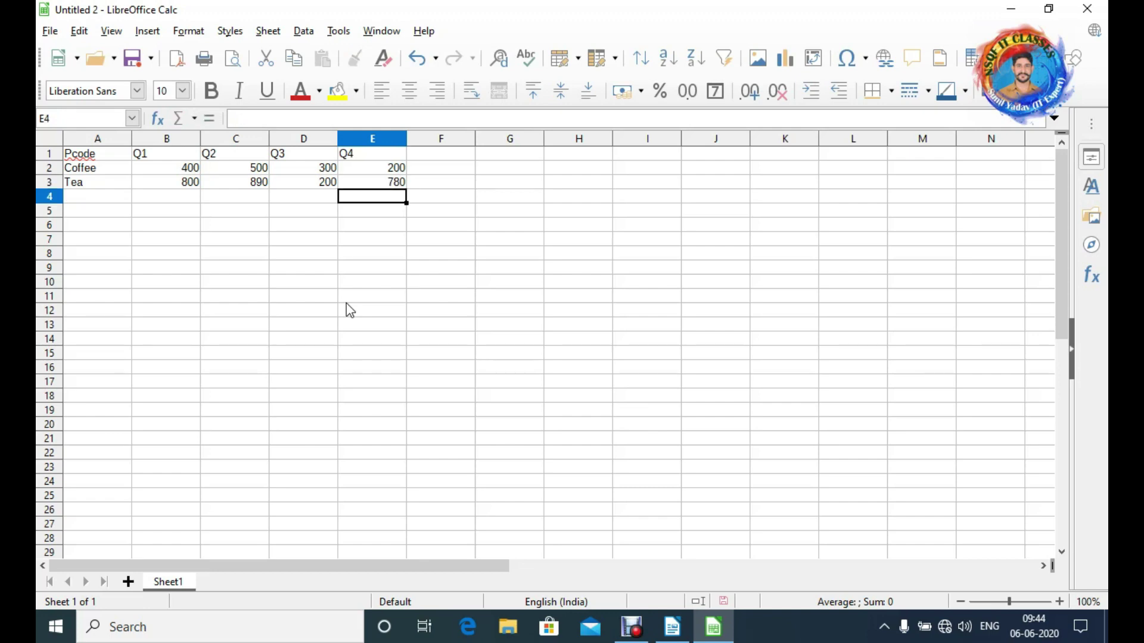
# - Enter the product Sugar in cell A4 with a Q1 value of 900
pyautogui.press('Left')
pyautogui.press('Left')
pyautogui.press('Left')
pyautogui.press('Left')
pyautogui.write('Sugar')
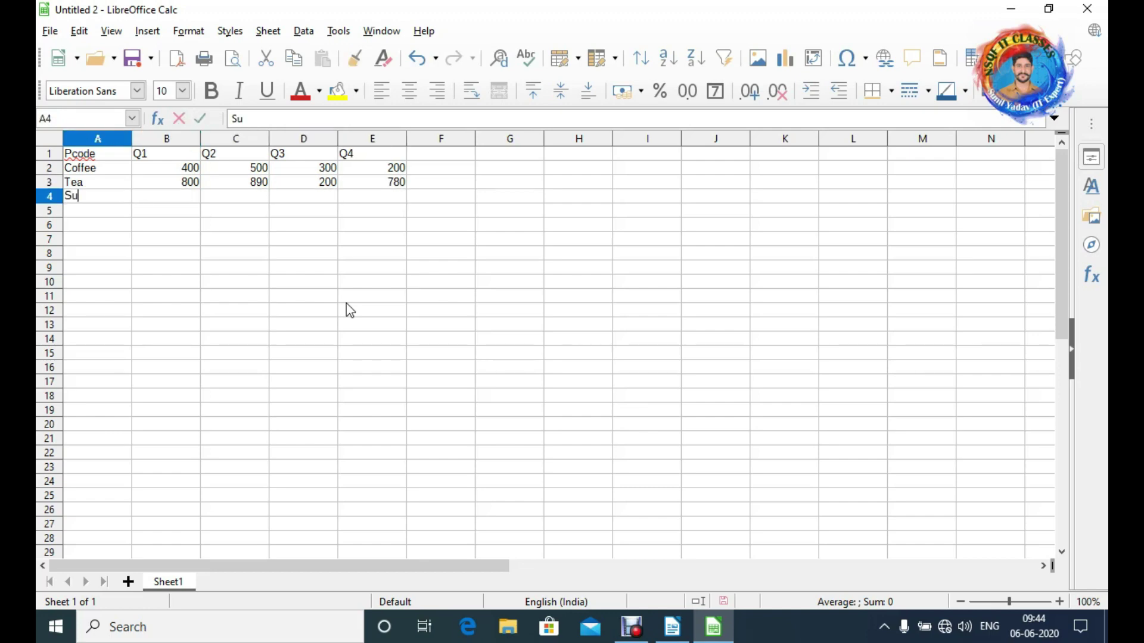
pyautogui.press('Tab')
pyautogui.write('900')
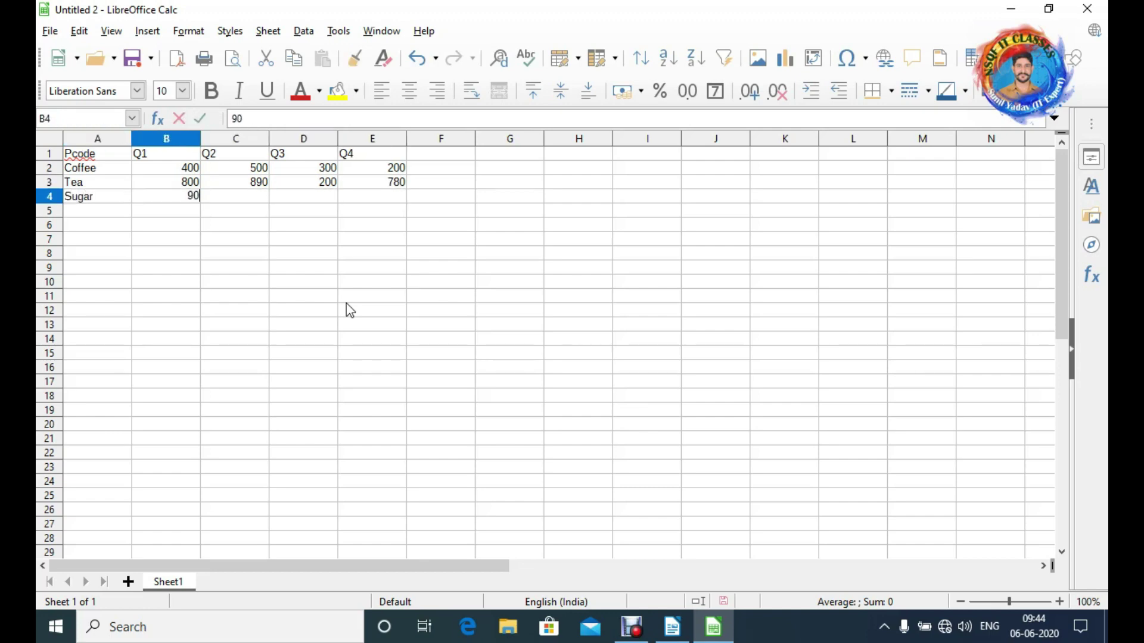
pyautogui.press('Tab')
pyautogui.write('799-')
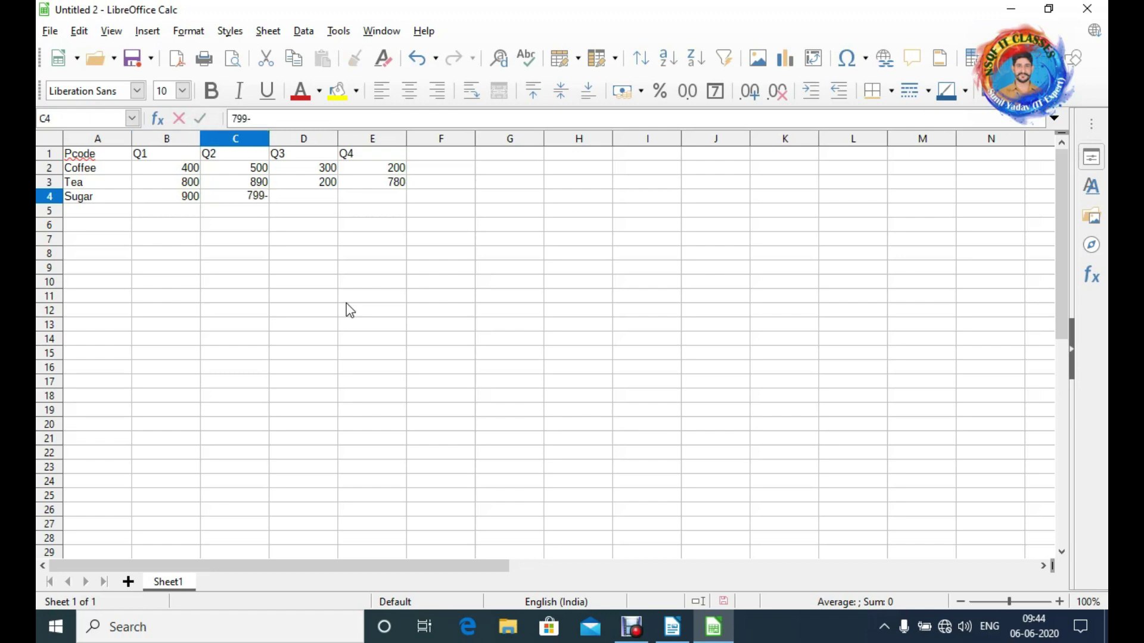
pyautogui.press('pagedown')
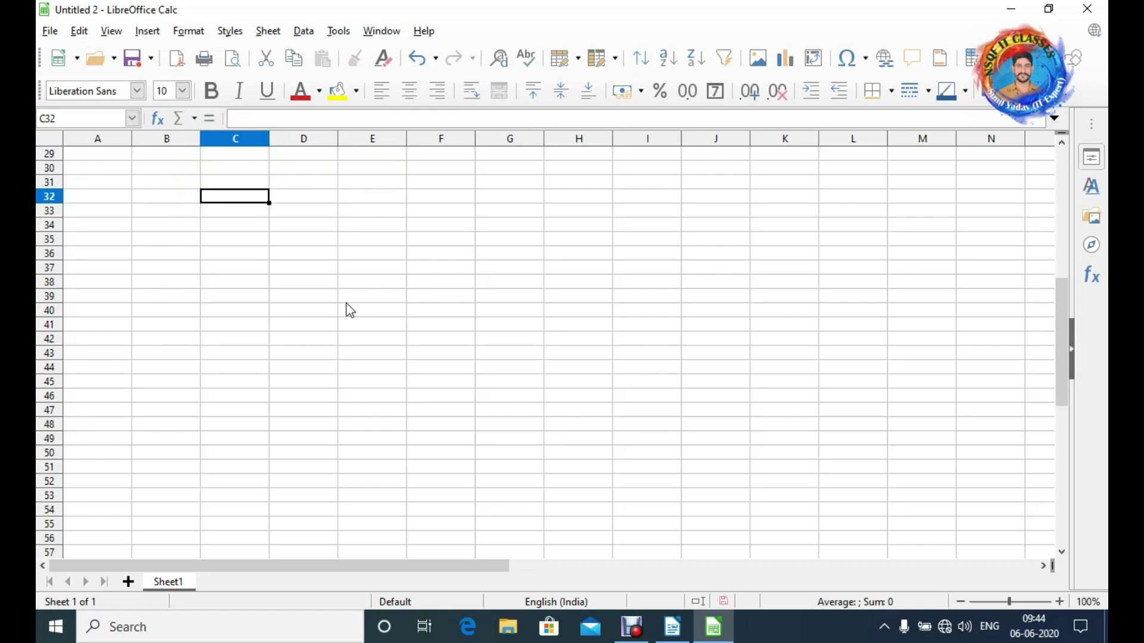
pyautogui.press('Up')
pyautogui.press('Up')
pyautogui.press('Up')
pyautogui.press('Up')
pyautogui.press('Up')
pyautogui.press('Up')
pyautogui.press('Up')
pyautogui.press('Up')
pyautogui.press('Up')
pyautogui.press('Up')
pyautogui.press('Up')
pyautogui.press('Up')
pyautogui.press('Up')
pyautogui.press('Up')
pyautogui.press('Up')
pyautogui.press('Up')
pyautogui.press('Up')
pyautogui.press('Up')
pyautogui.press('Up')
pyautogui.press('Up')
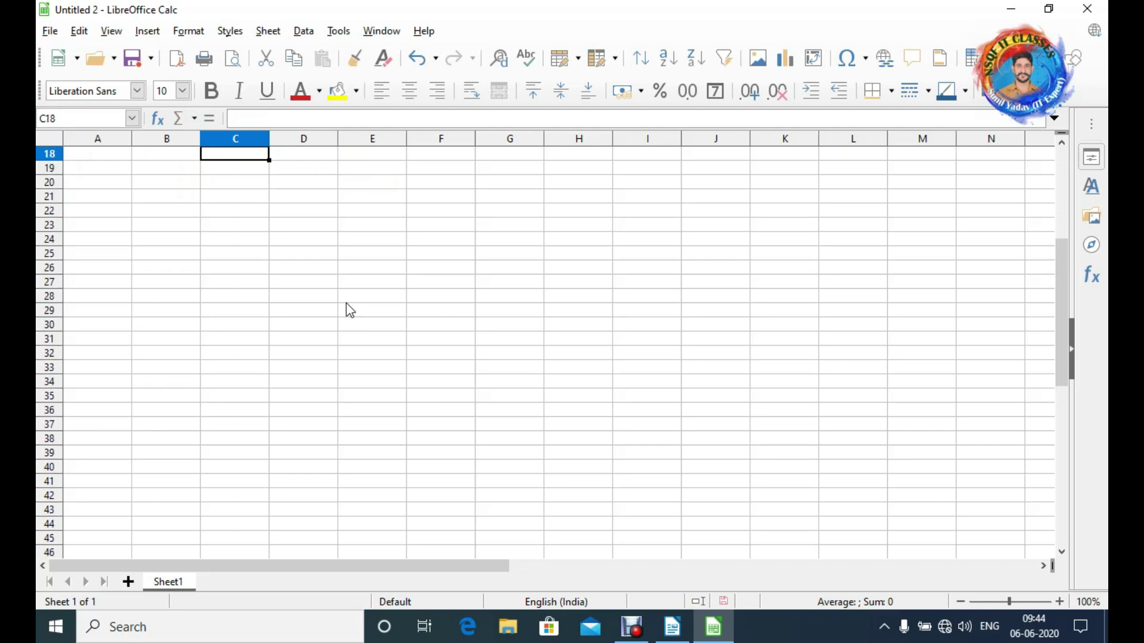
pyautogui.press('Down')
pyautogui.press('Down')
pyautogui.press('Down')
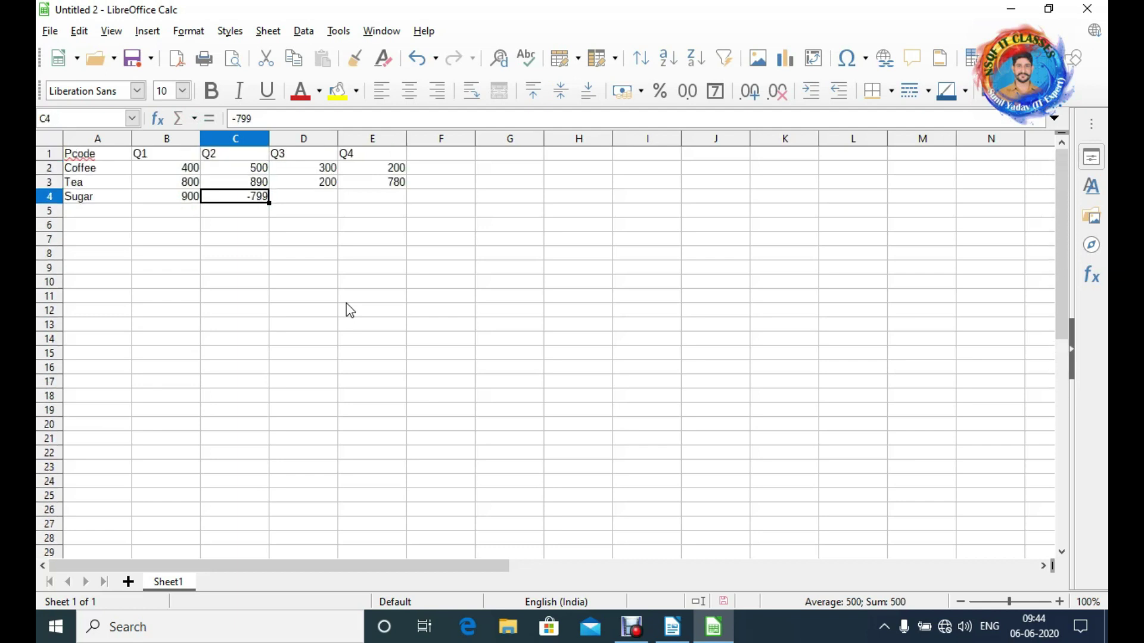
# - Enter 780, 670 and 500 as Sugar's Q2, Q3 and Q4 values in row 4
pyautogui.write('780')
pyautogui.press('Tab')
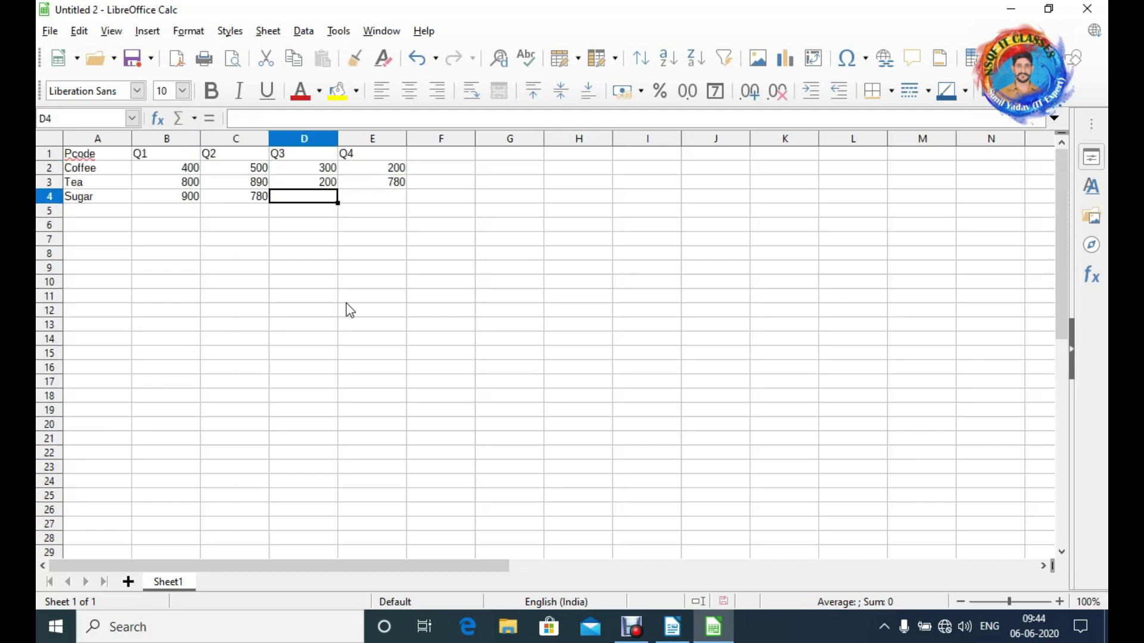
pyautogui.write('670')
pyautogui.press('Tab')
pyautogui.write('500')
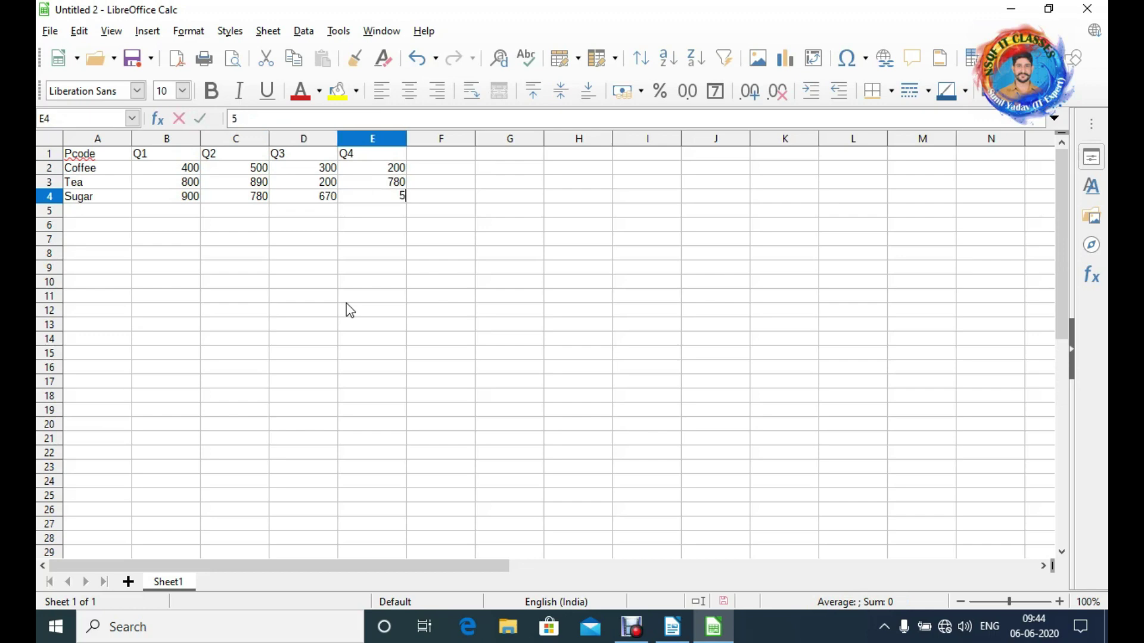
pyautogui.press('Return')
# - Copy the whole product table in A1:E4 of Sheet1, including its header row
pyautogui.press('Left')
pyautogui.press('Left')
pyautogui.press('Left')
pyautogui.press('Left')
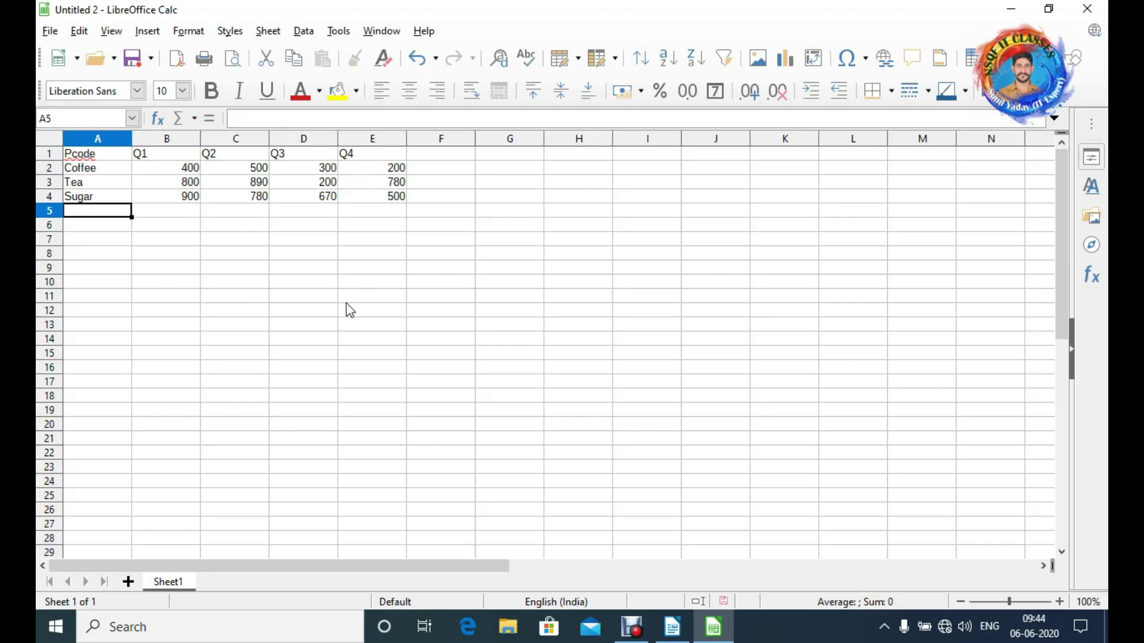
pyautogui.press('Up')
pyautogui.press('Up')
pyautogui.press('Up')
pyautogui.press('Up')
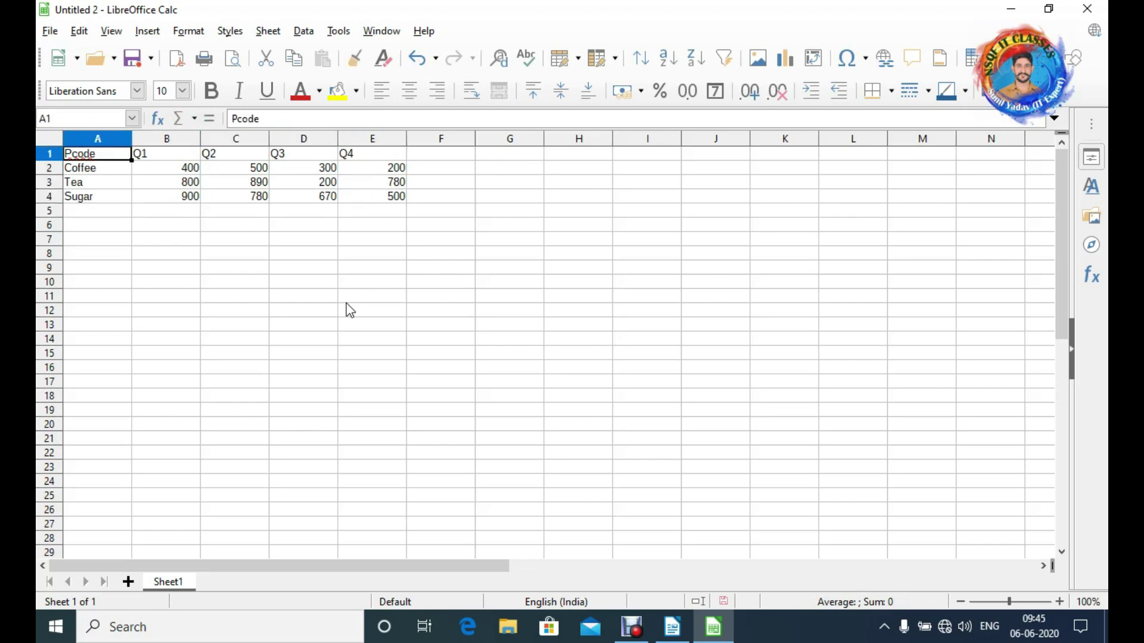
pyautogui.hotkey('shift', 'Down')
pyautogui.hotkey('shift', 'Down')
pyautogui.hotkey('shift', 'Down')
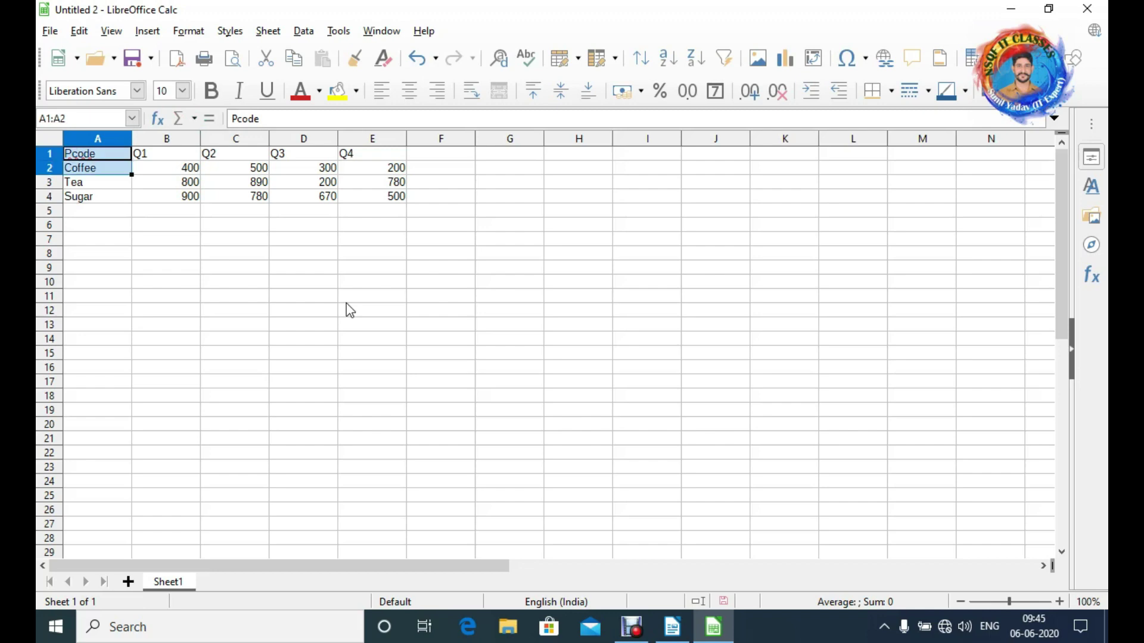
pyautogui.hotkey('shift', 'Right')
pyautogui.hotkey('shift', 'Right')
pyautogui.hotkey('shift', 'Right')
pyautogui.hotkey('shift', 'Right')
pyautogui.hotkey('shift', 'Right')
pyautogui.hotkey('shift', 'Right')
pyautogui.hotkey('shift', 'Right')
pyautogui.hotkey('shift', 'Right')
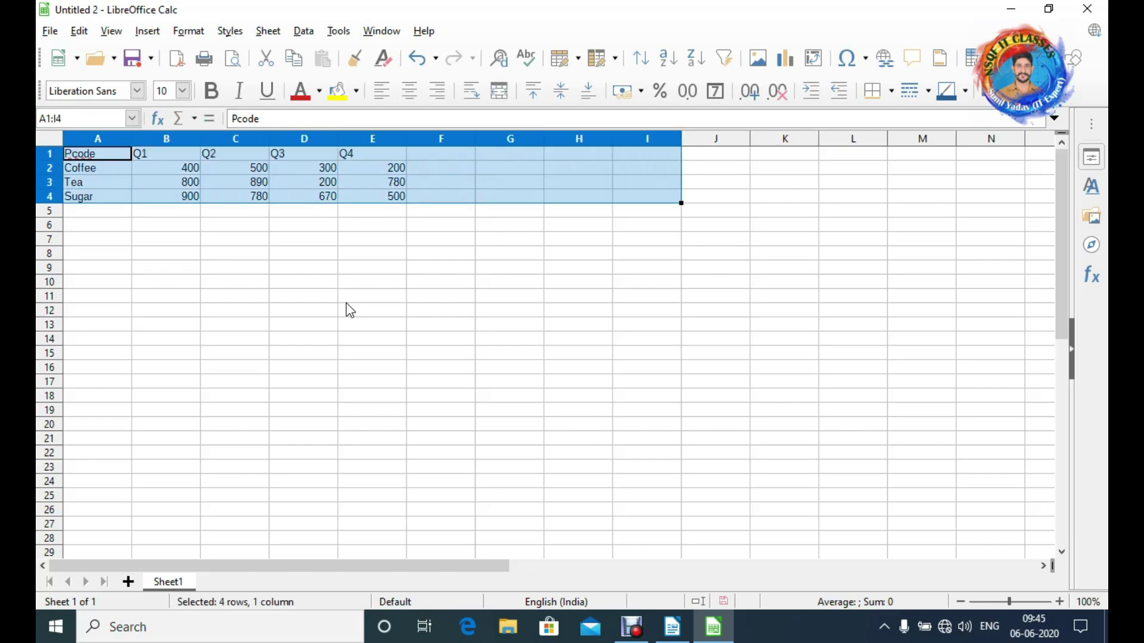
pyautogui.hotkey('shift', 'Left')
pyautogui.hotkey('shift', 'Left')
pyautogui.hotkey('shift', 'Left')
pyautogui.hotkey('shift', 'Left')
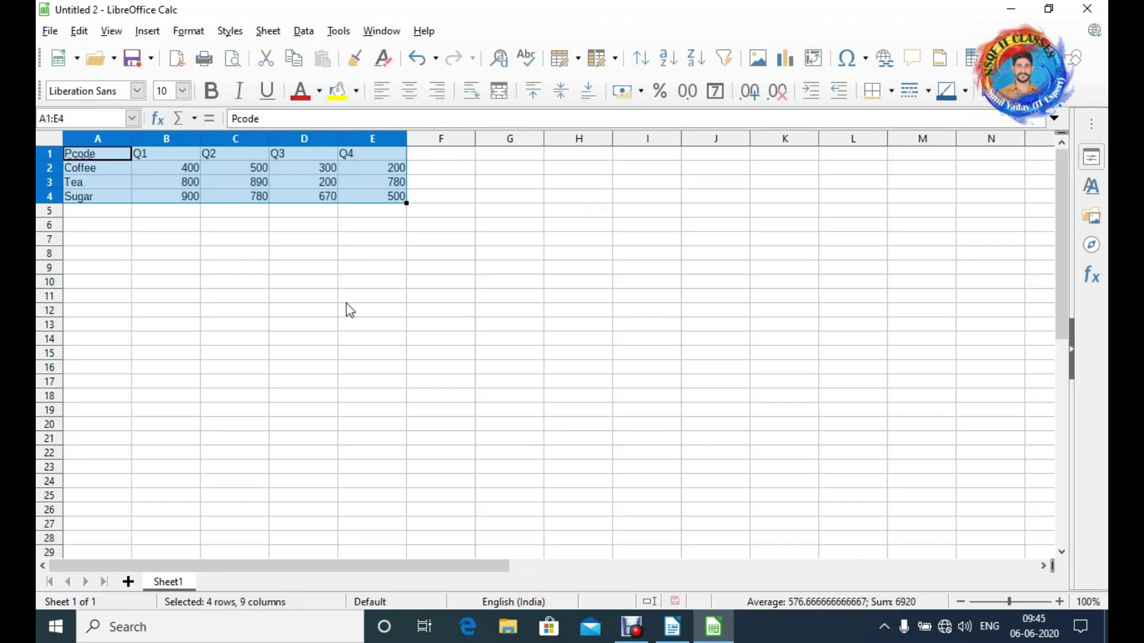
pyautogui.hotkey('ctrl', 'c')
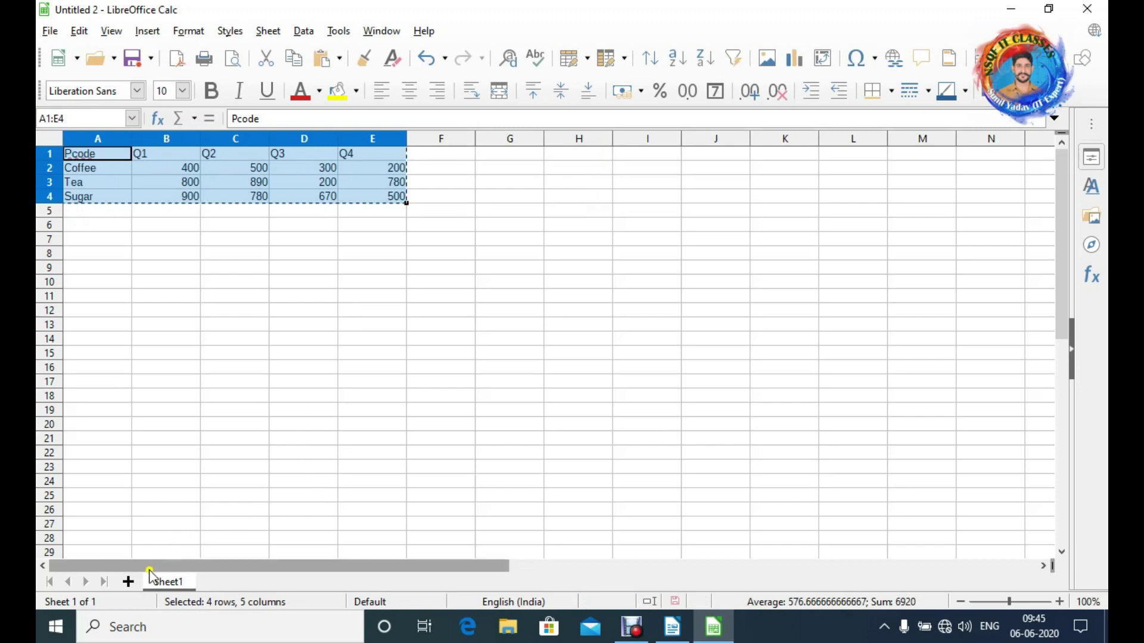
# - Add two new sheets, Sheet2 and Sheet3, and paste the copied table at A1 on each
pyautogui.click(128, 582)
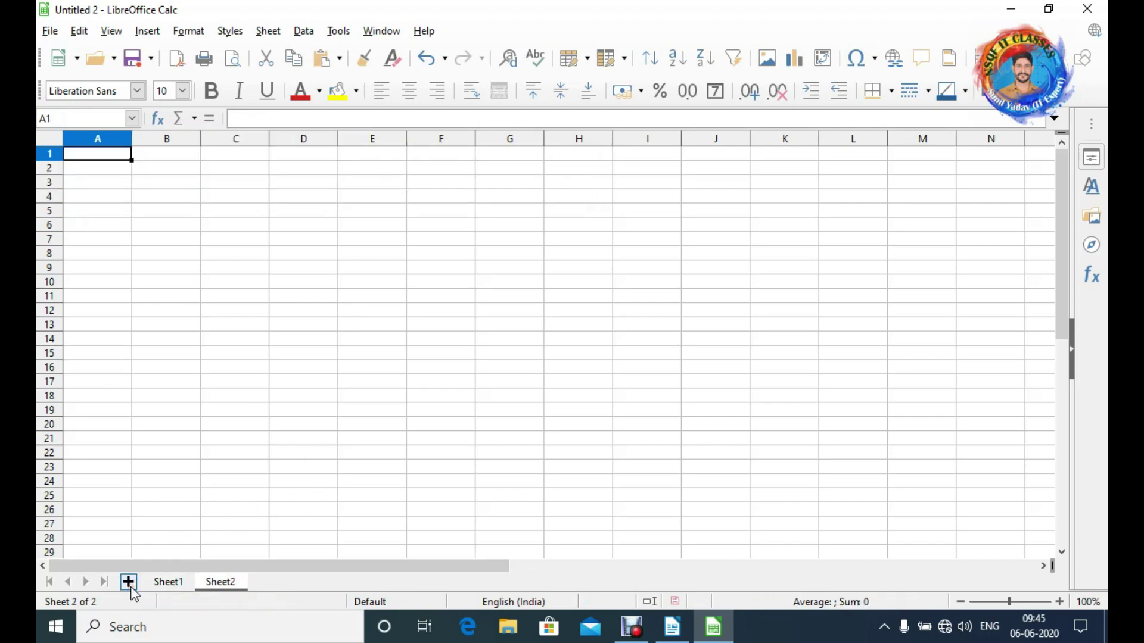
pyautogui.hotkey('ctrl', 'v')
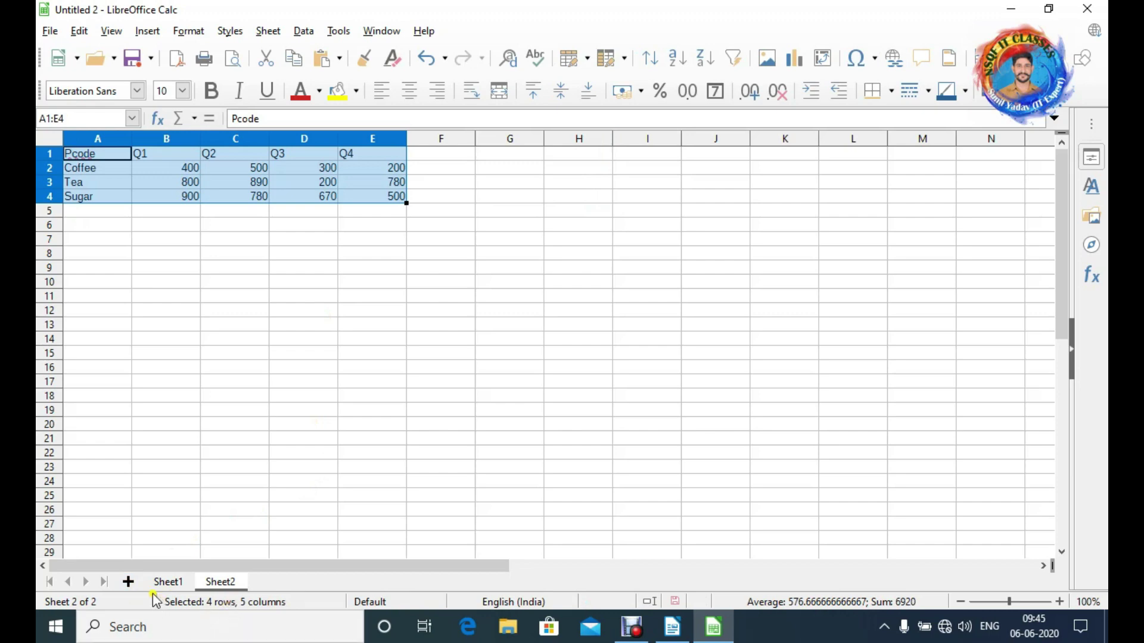
pyautogui.click(128, 582)
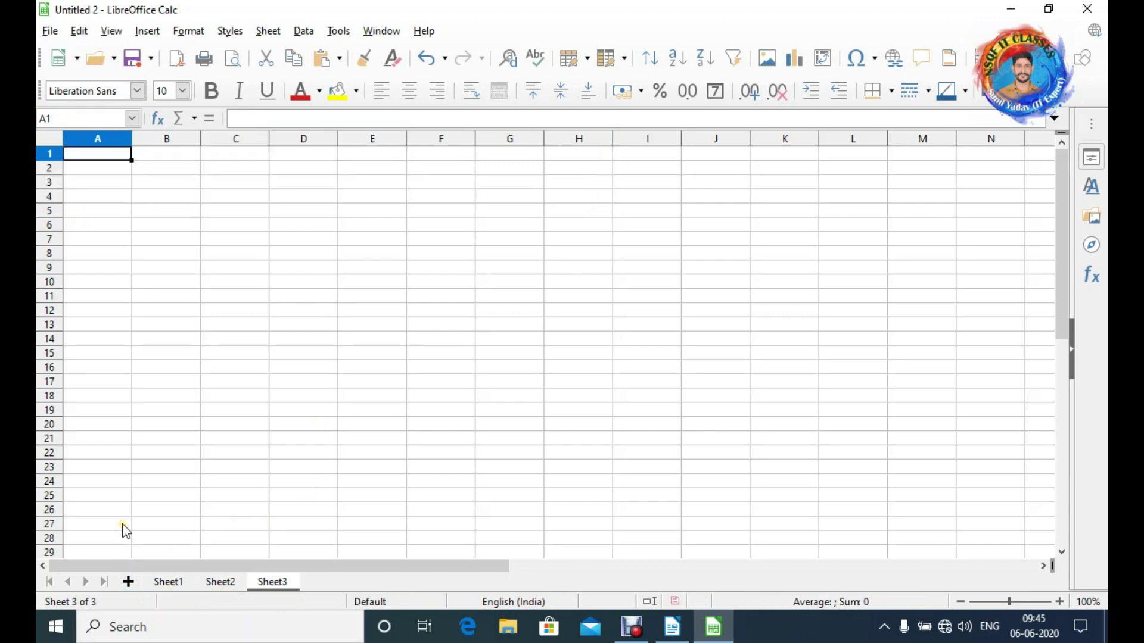
pyautogui.hotkey('ctrl', 'v')
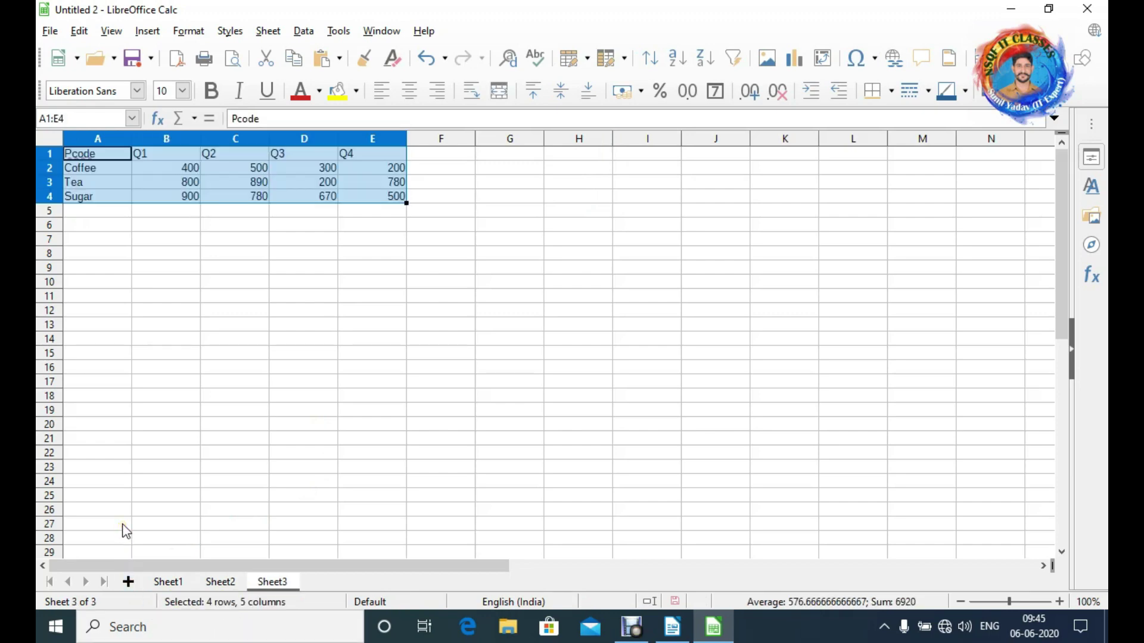
# - On Sheet2, change Coffee's Q1 to Q4 values to 300, 800, 670 and 200
pyautogui.click(173, 584)
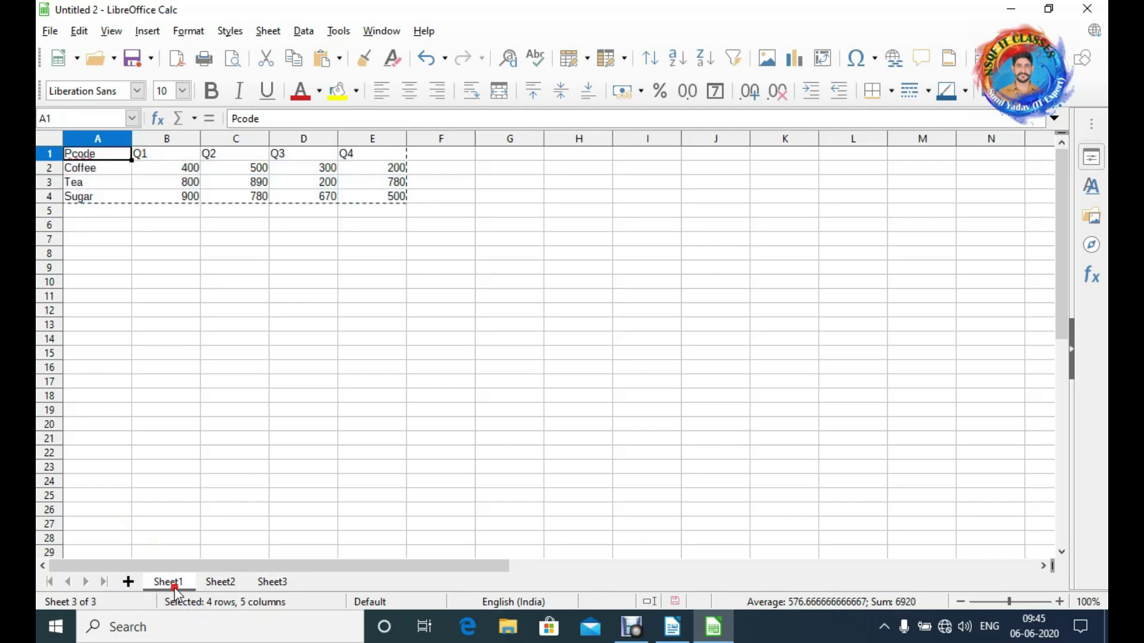
pyautogui.click(218, 585)
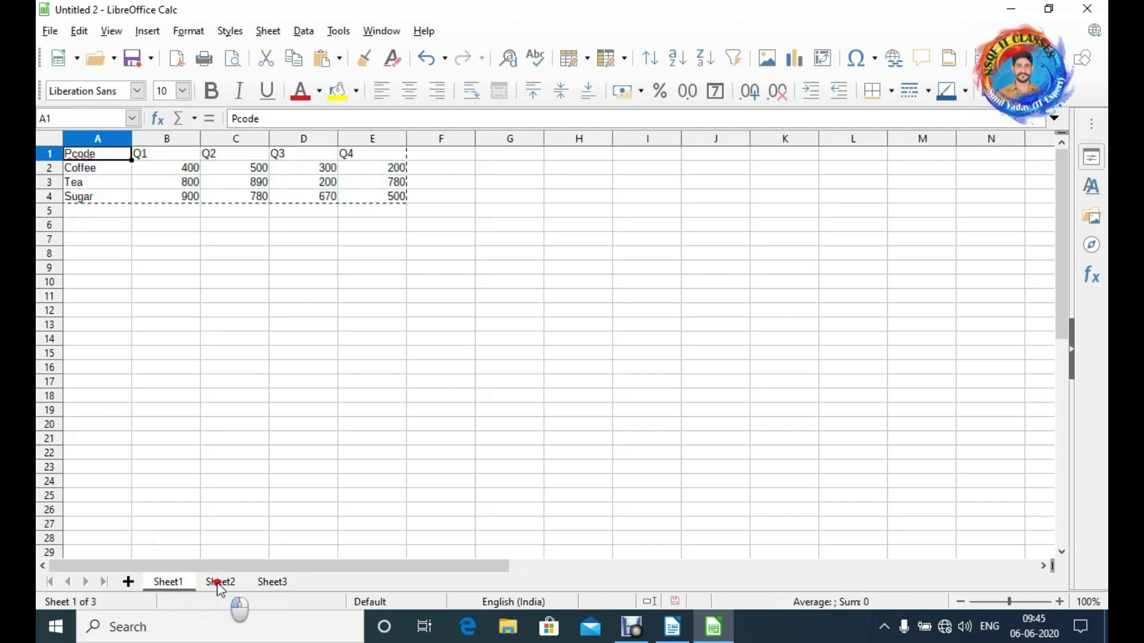
pyautogui.click(187, 174)
pyautogui.write('30')
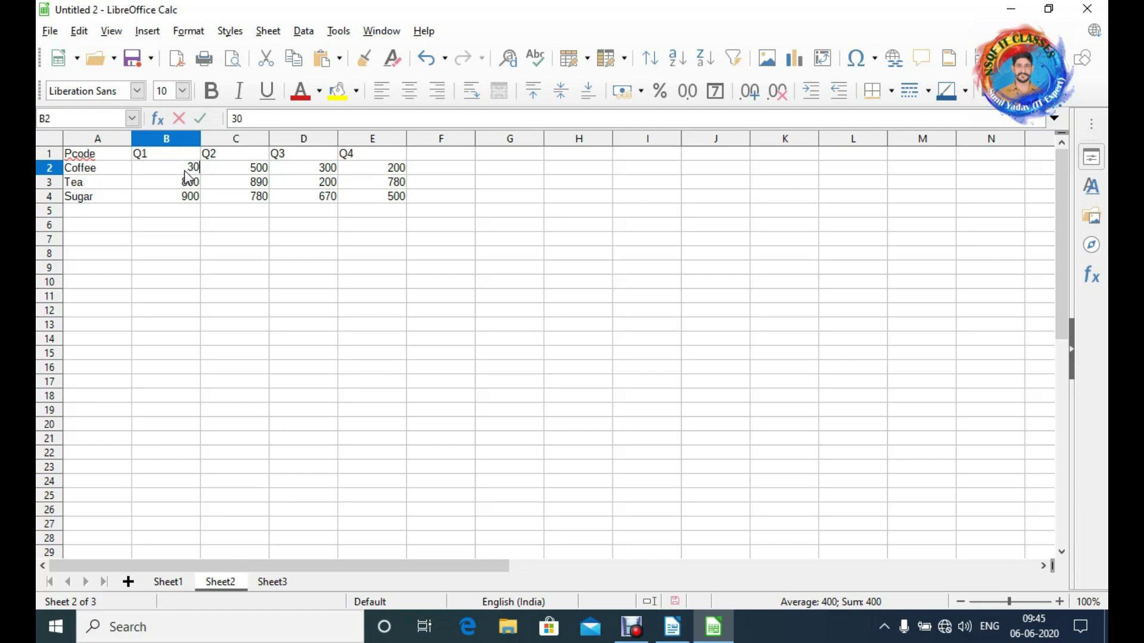
pyautogui.write('0')
pyautogui.press('Tab')
pyautogui.write('800')
pyautogui.press('Tab')
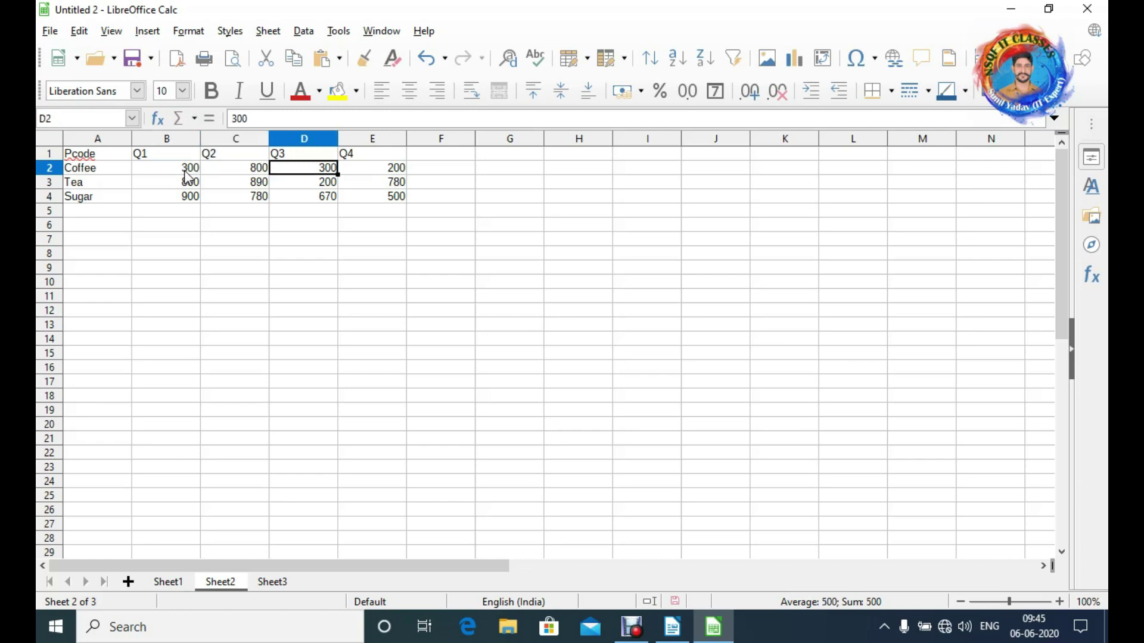
pyautogui.write('670')
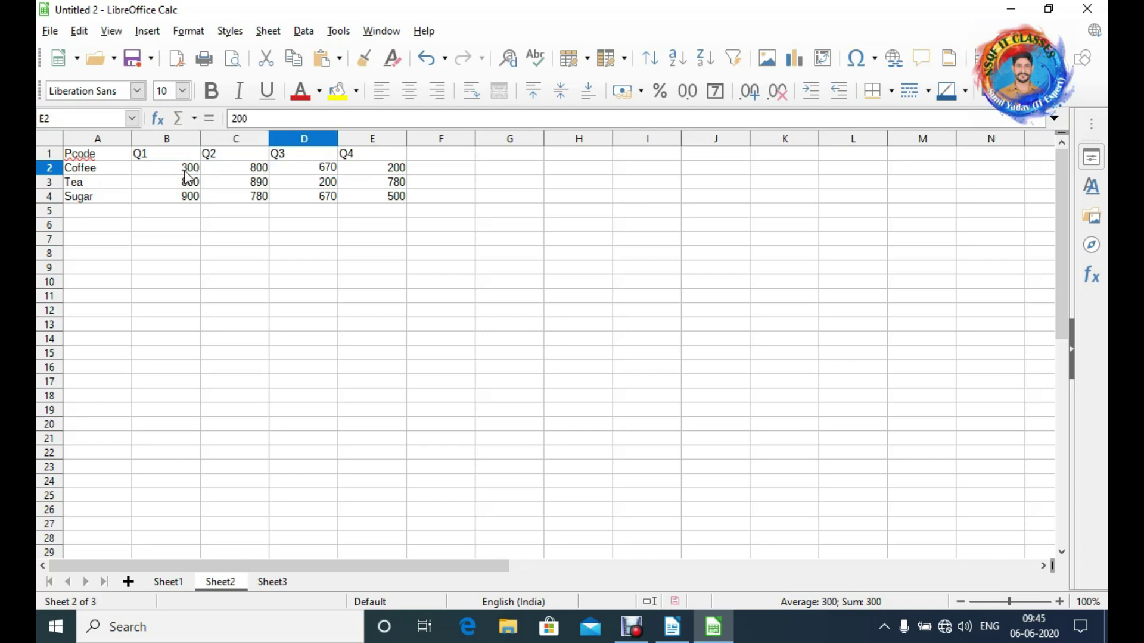
pyautogui.press('Tab')
pyautogui.write('200')
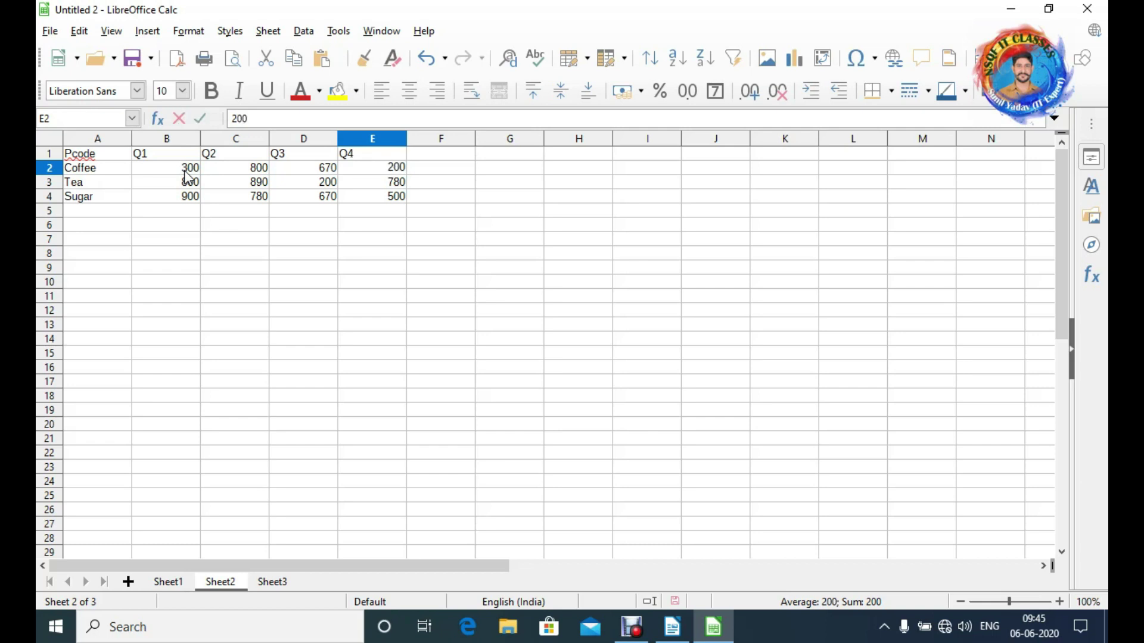
pyautogui.press('Return')
# - Add a fourth sheet after Sheet3 and rename it Consolidating
pyautogui.click(188, 178)
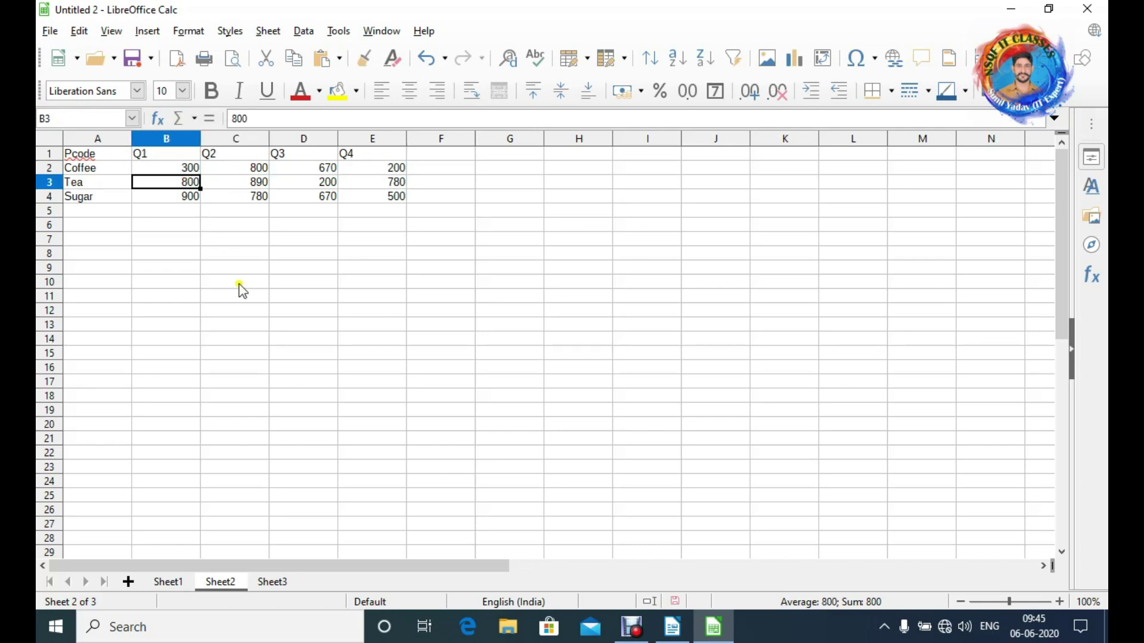
pyautogui.click(281, 582)
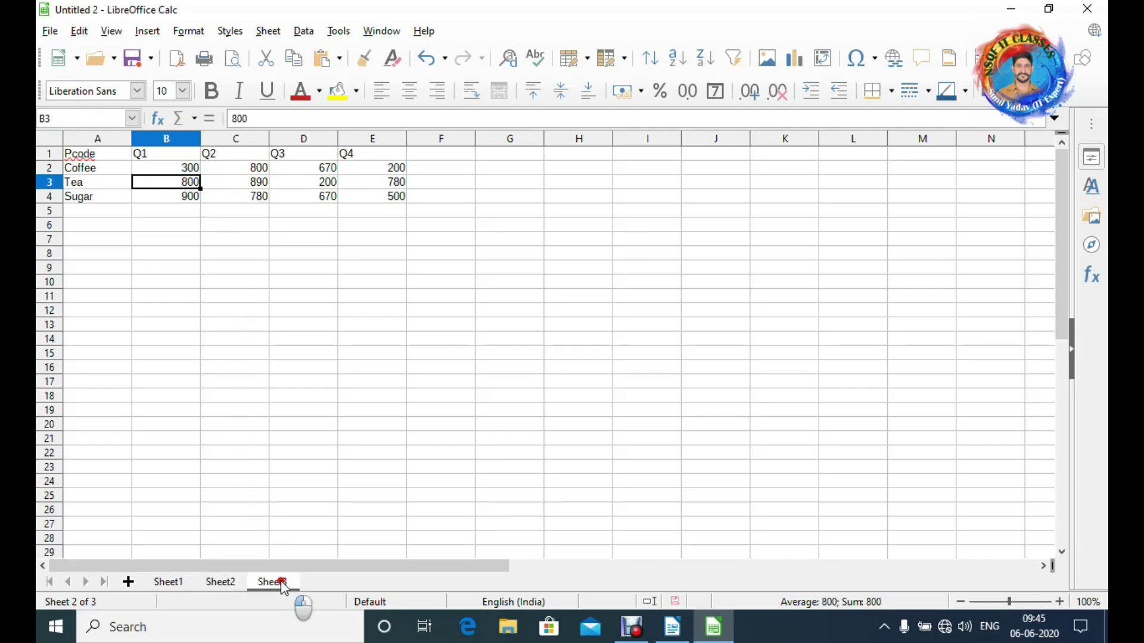
pyautogui.click(128, 582)
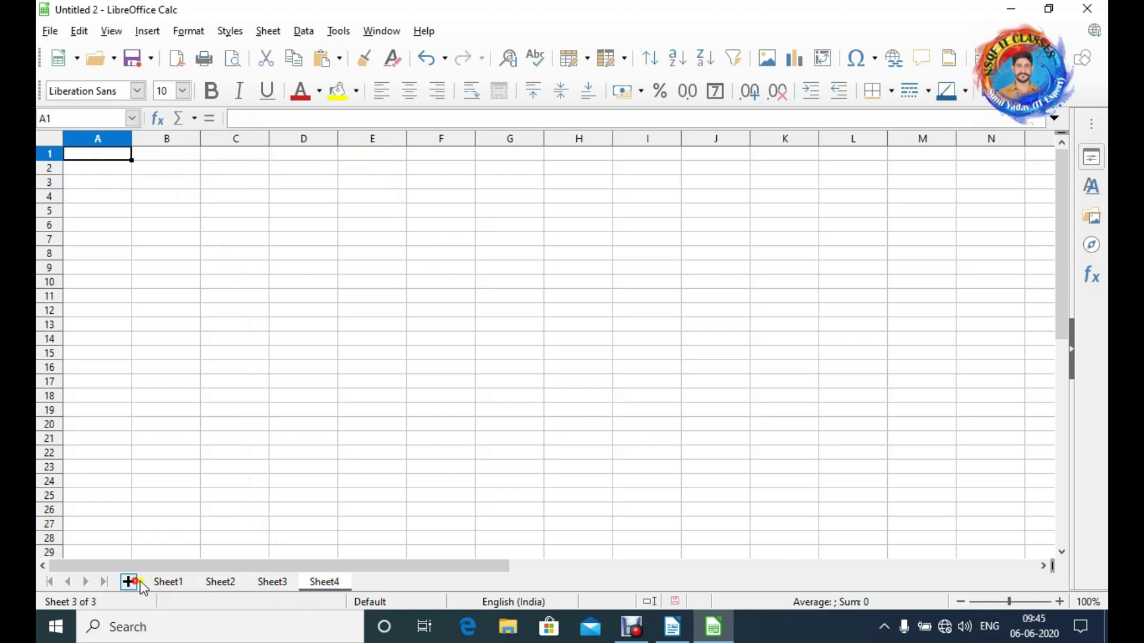
pyautogui.doubleClick(322, 587)
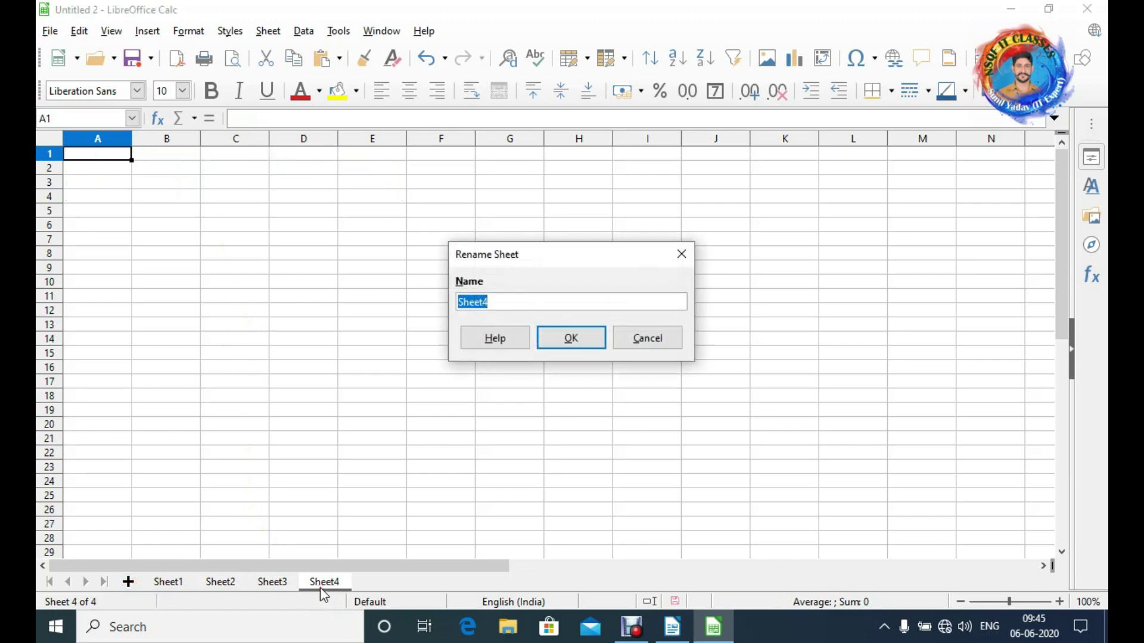
pyautogui.write('Consolidating')
pyautogui.press('Return')
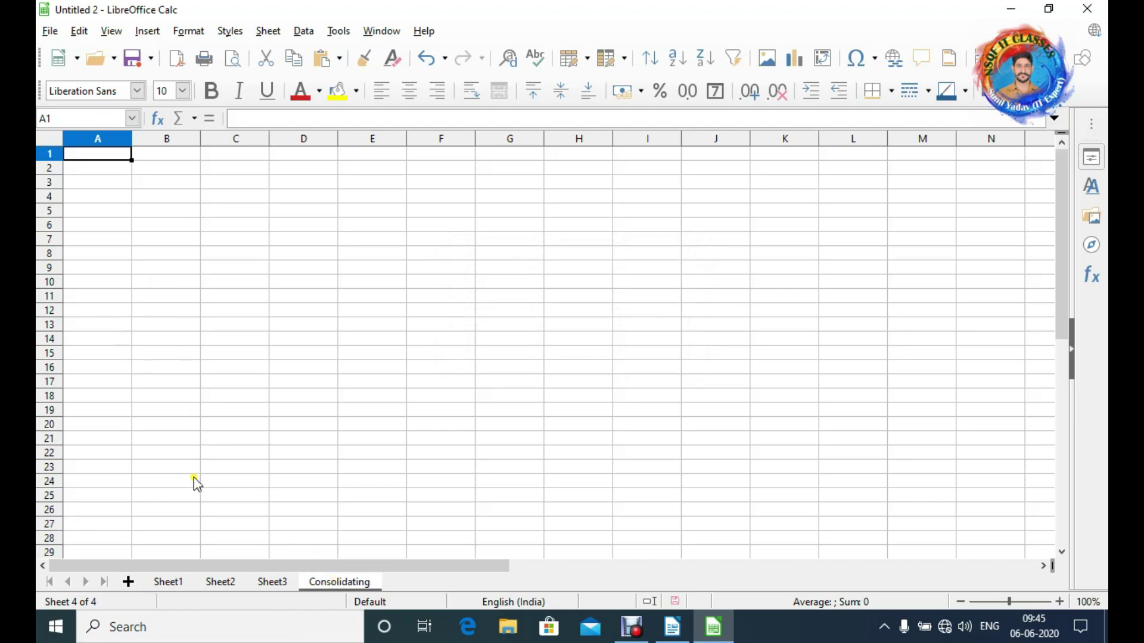
# - Start a Consolidate operation from cell A1 of the Consolidating sheet and add Sheet1's range A1:E4 to the consolidation ranges
pyautogui.click(338, 33)
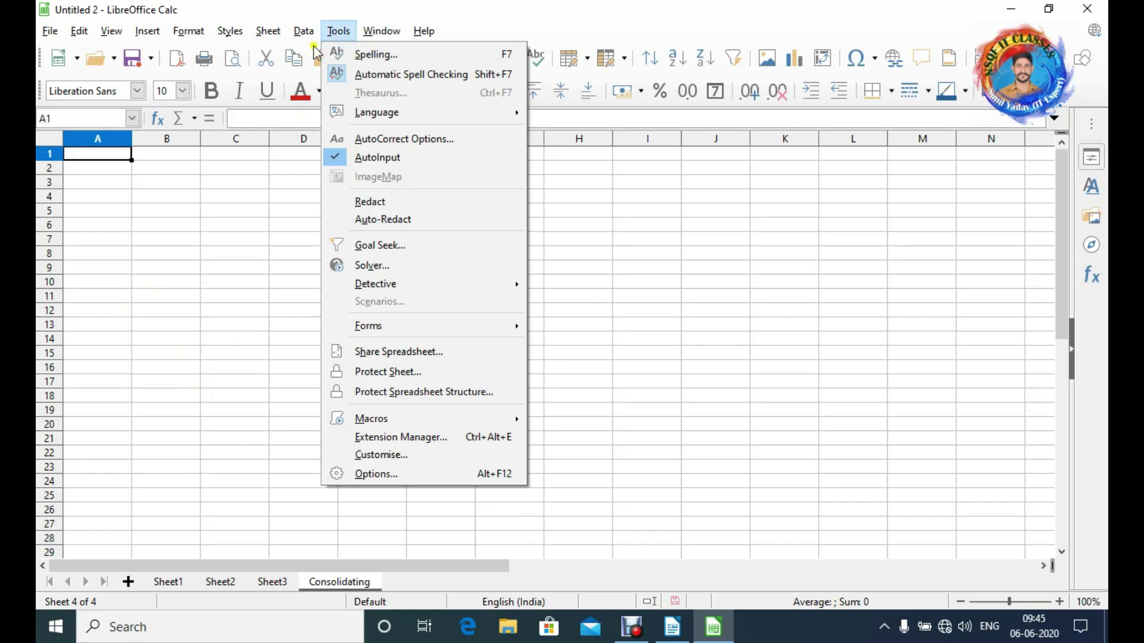
pyautogui.moveTo(305, 42)
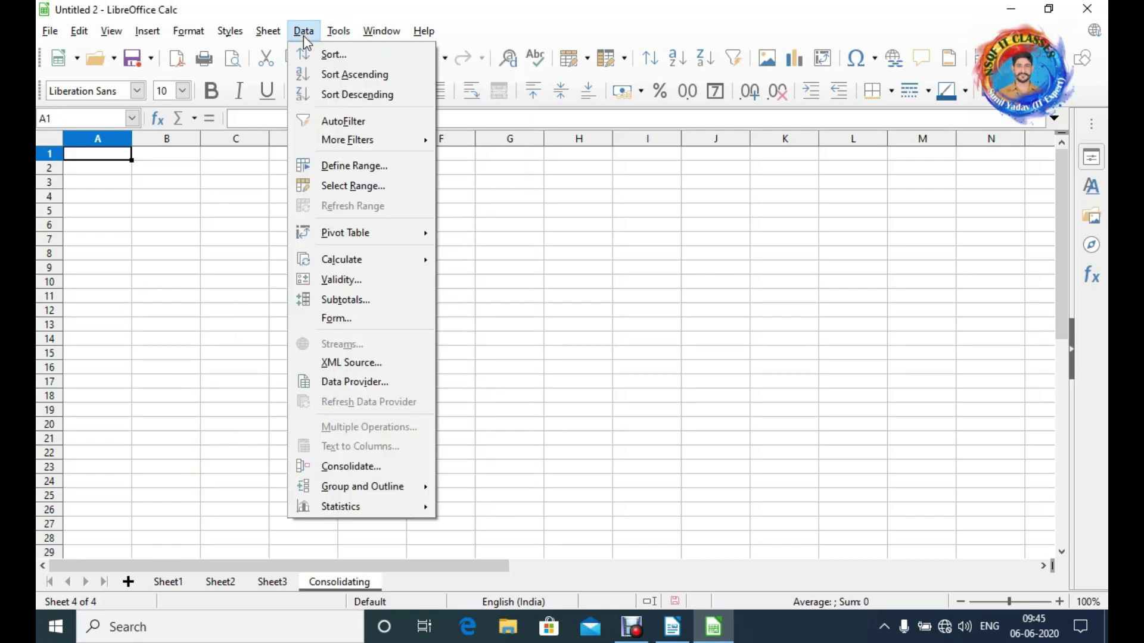
pyautogui.click(370, 469)
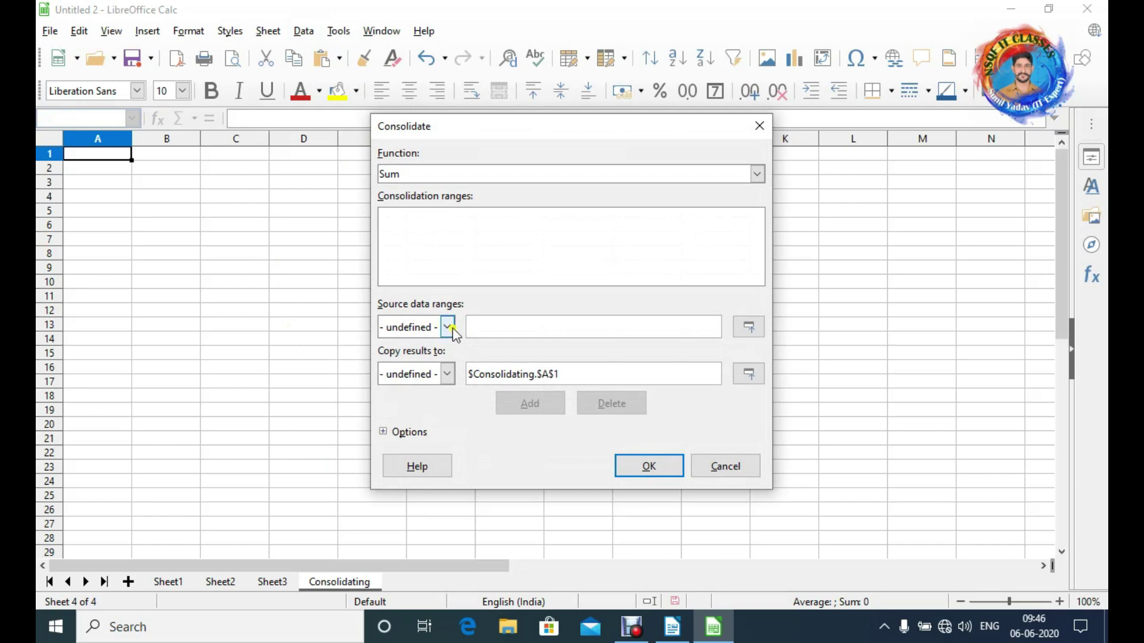
pyautogui.click(179, 582)
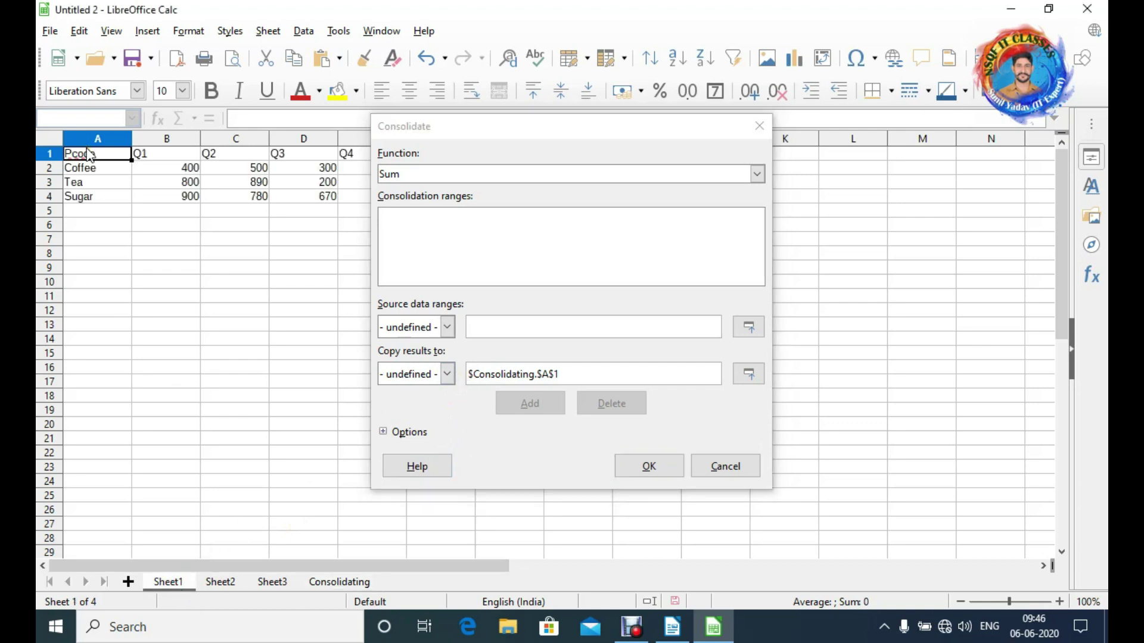
pyautogui.moveTo(90, 156); pyautogui.dragTo(361, 191)
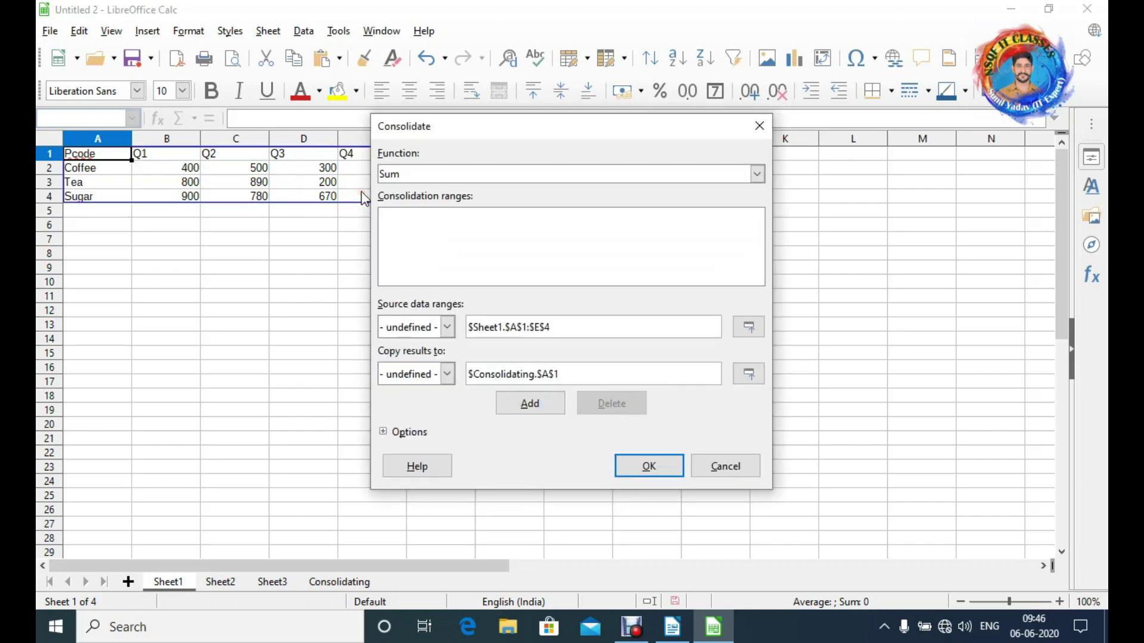
pyautogui.click(535, 406)
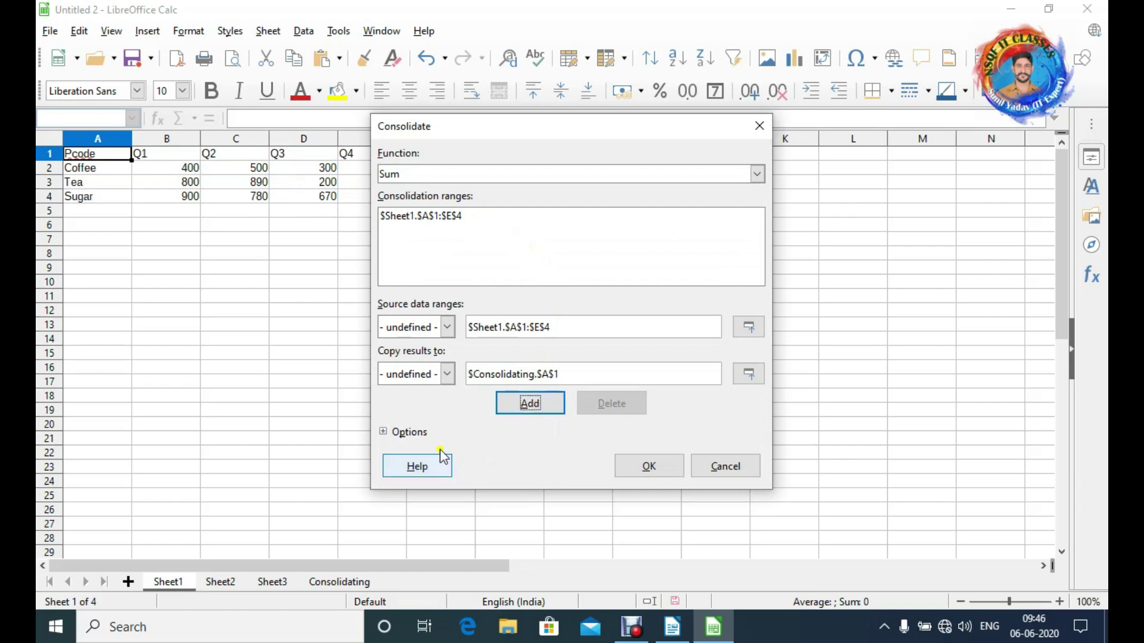
# - Add the range A1:E4 from both Sheet2 and Sheet3 to the consolidation ranges
pyautogui.click(229, 583)
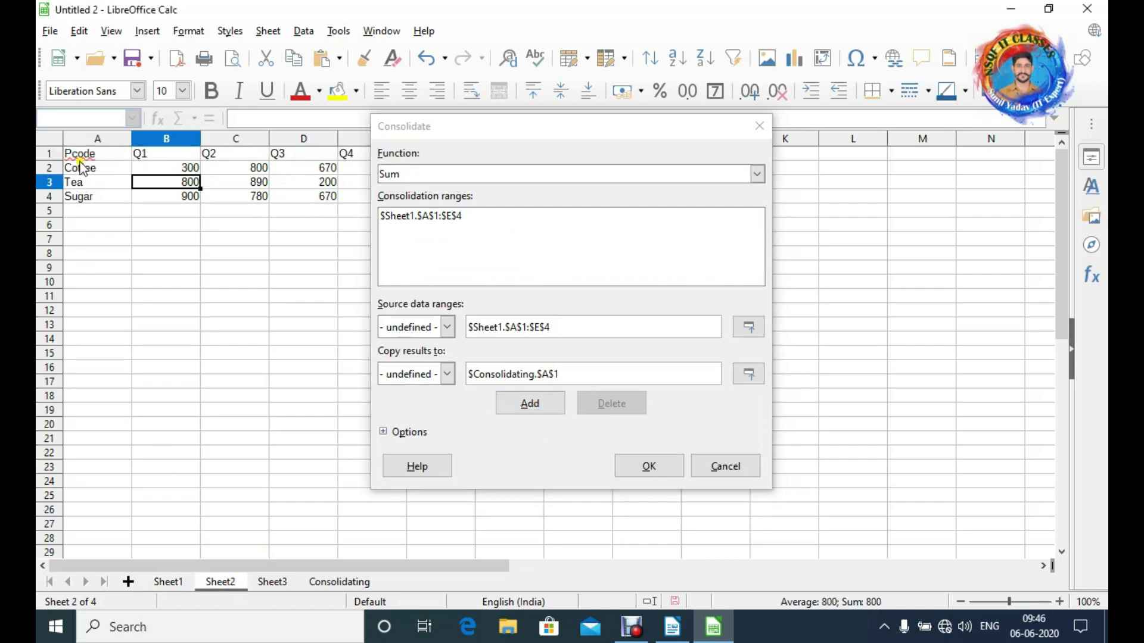
pyautogui.moveTo(80, 156); pyautogui.dragTo(375, 204)
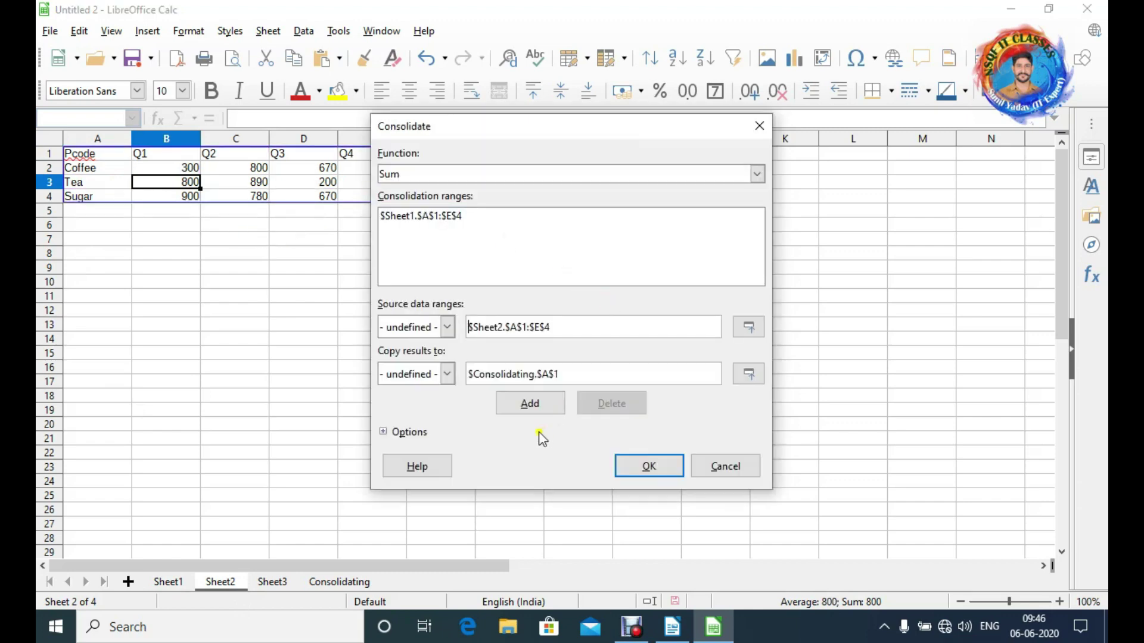
pyautogui.click(536, 408)
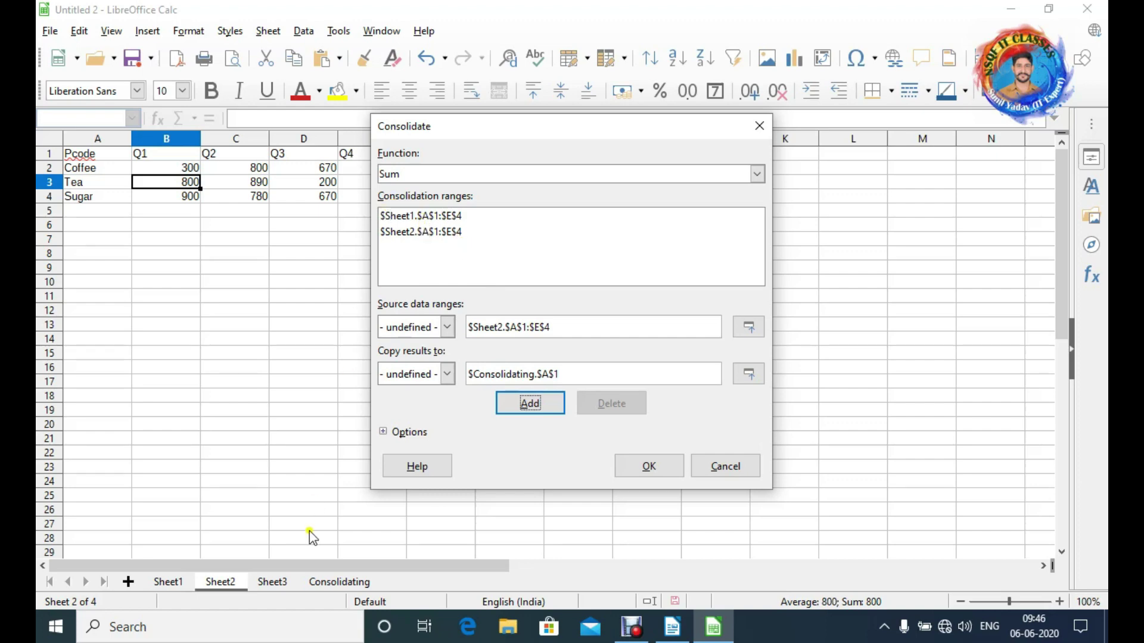
pyautogui.click(275, 582)
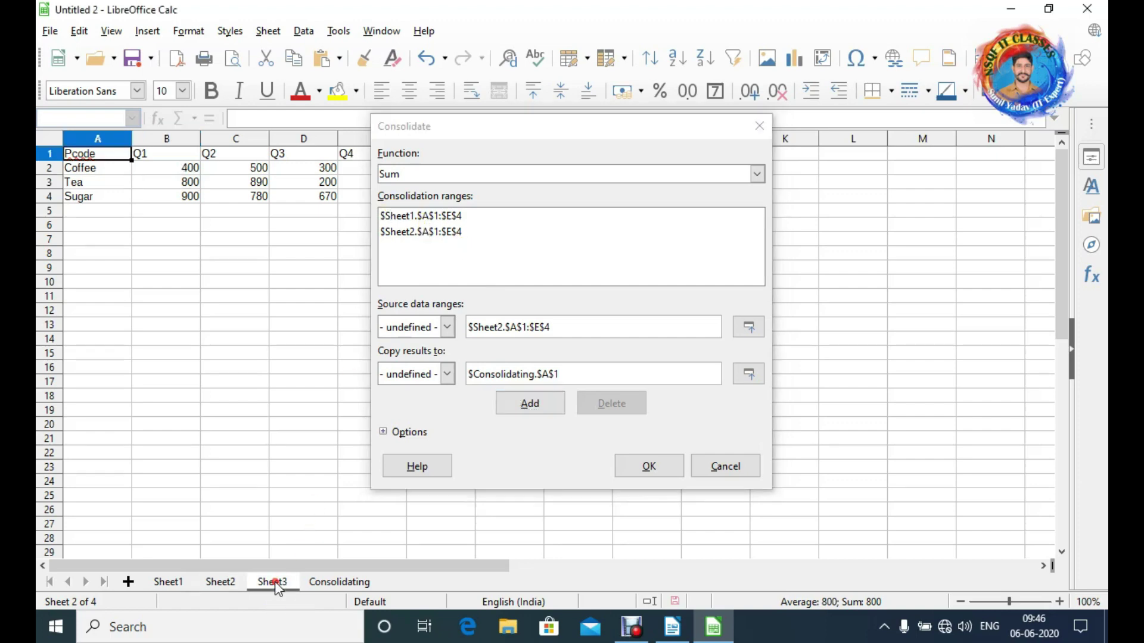
pyautogui.click(82, 156)
pyautogui.moveTo(82, 156); pyautogui.dragTo(358, 203)
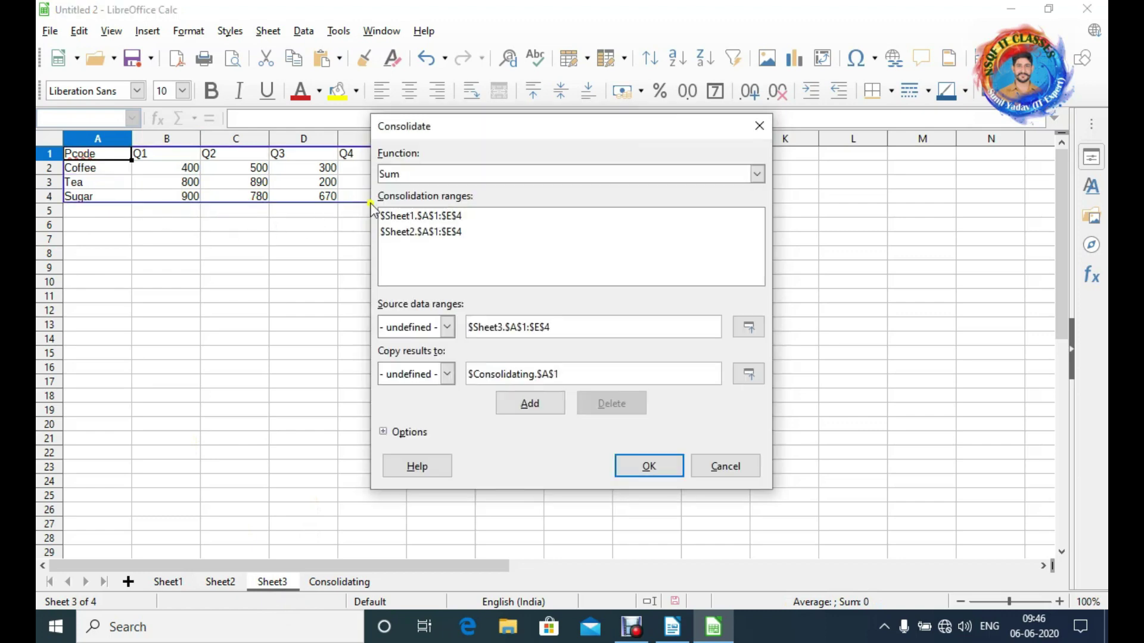
pyautogui.click(536, 408)
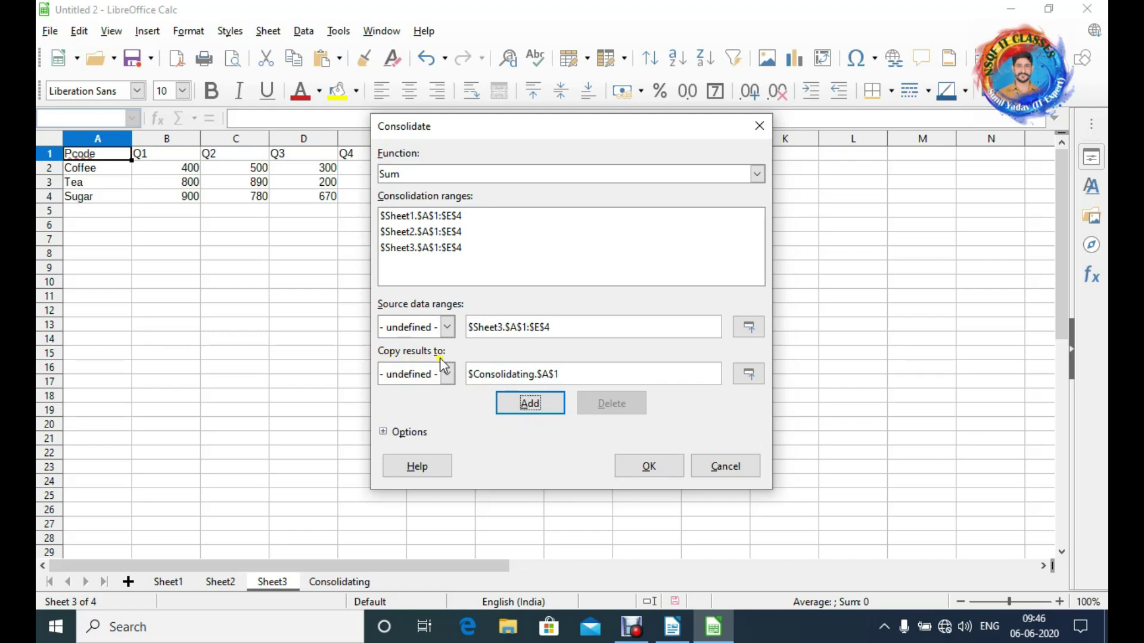
# - Clear the consolidation's results destination and set it again to cell A1 of the Consolidating sheet
pyautogui.click(572, 374)
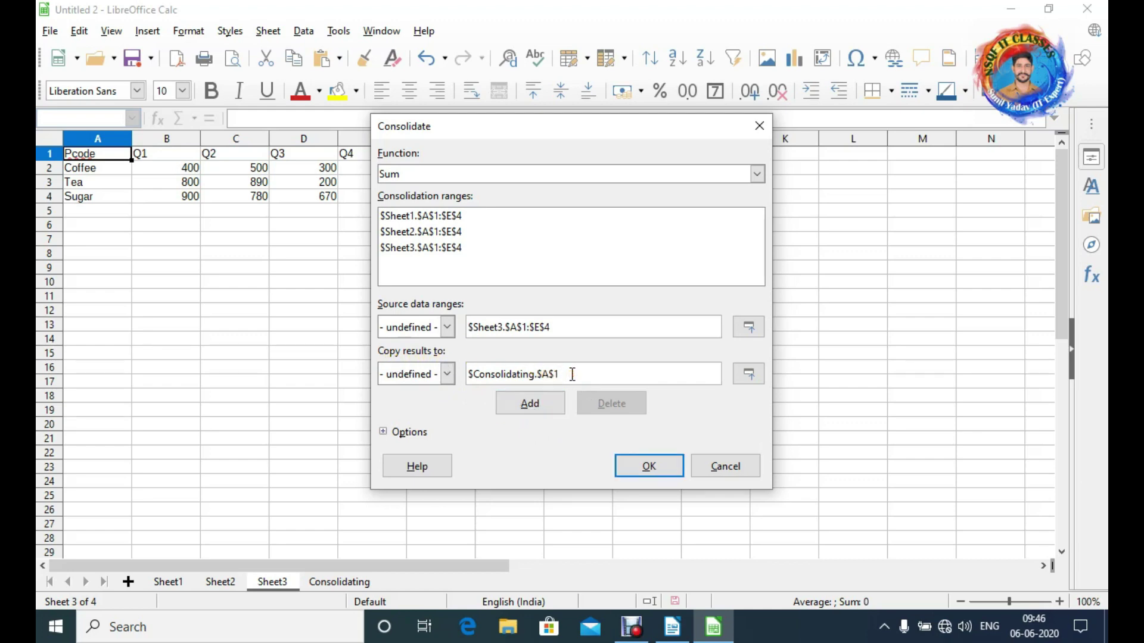
pyautogui.press('BackSpace')
pyautogui.press('BackSpace')
pyautogui.press('BackSpace')
pyautogui.press('BackSpace')
pyautogui.press('BackSpace')
pyautogui.press('BackSpace')
pyautogui.press('BackSpace')
pyautogui.press('BackSpace')
pyautogui.press('BackSpace')
pyautogui.press('BackSpace')
pyautogui.press('BackSpace')
pyautogui.press('BackSpace')
pyautogui.press('BackSpace')
pyautogui.press('BackSpace')
pyautogui.press('BackSpace')
pyautogui.press('BackSpace')
pyautogui.press('BackSpace')
pyautogui.press('BackSpace')
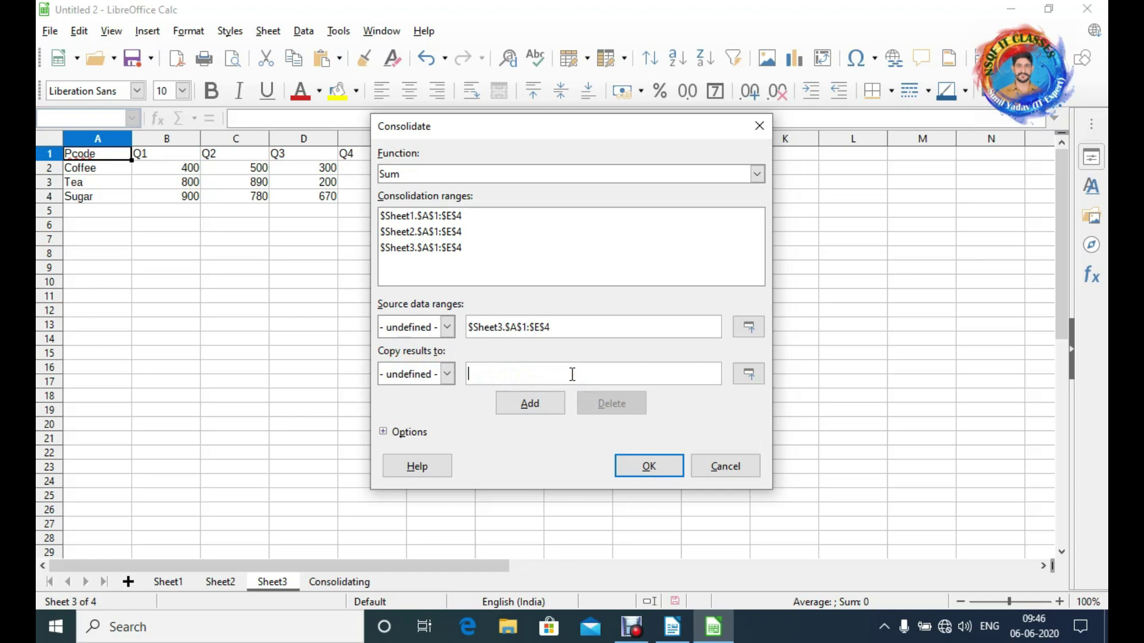
pyautogui.click(346, 582)
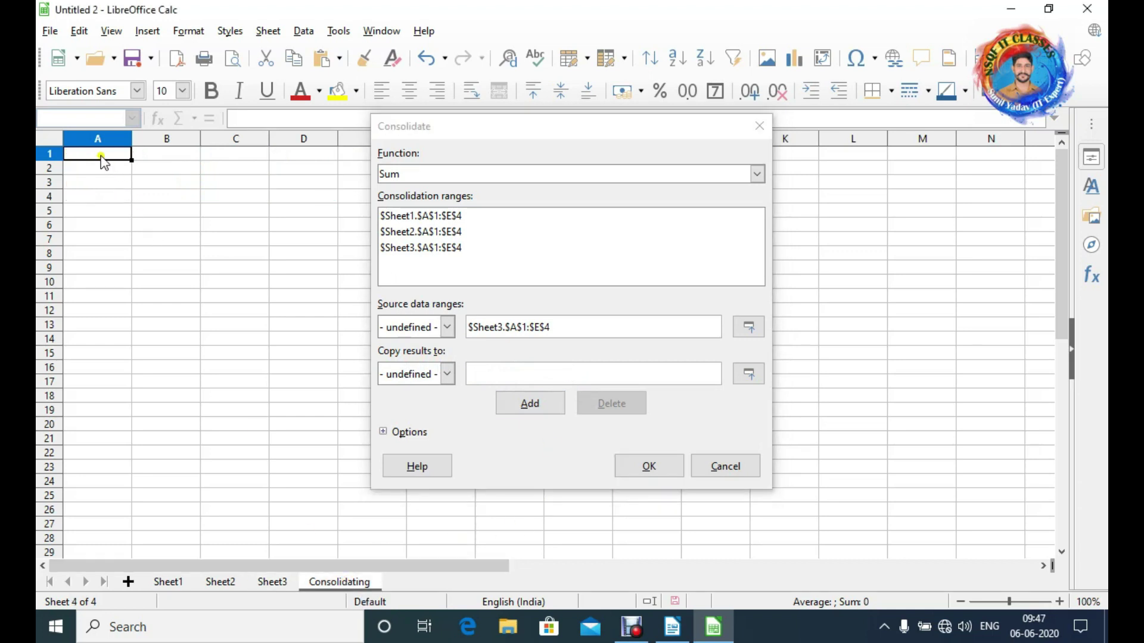
pyautogui.click(101, 157)
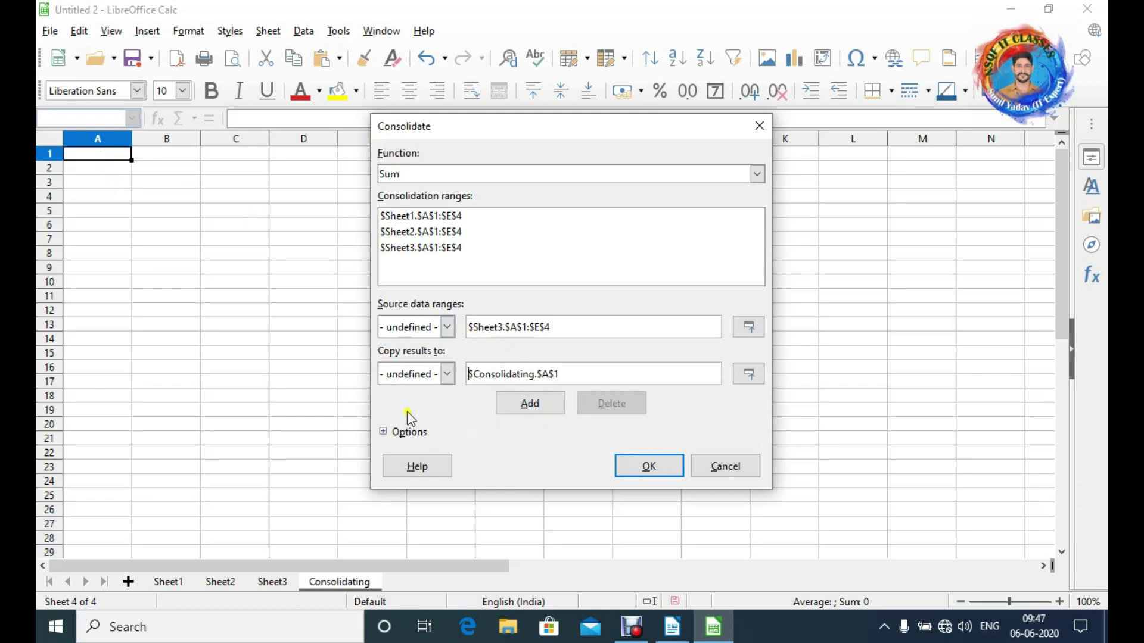
# - Consolidate by both row labels and column labels, keep Sum as the function, and run the consolidation
pyautogui.click(383, 433)
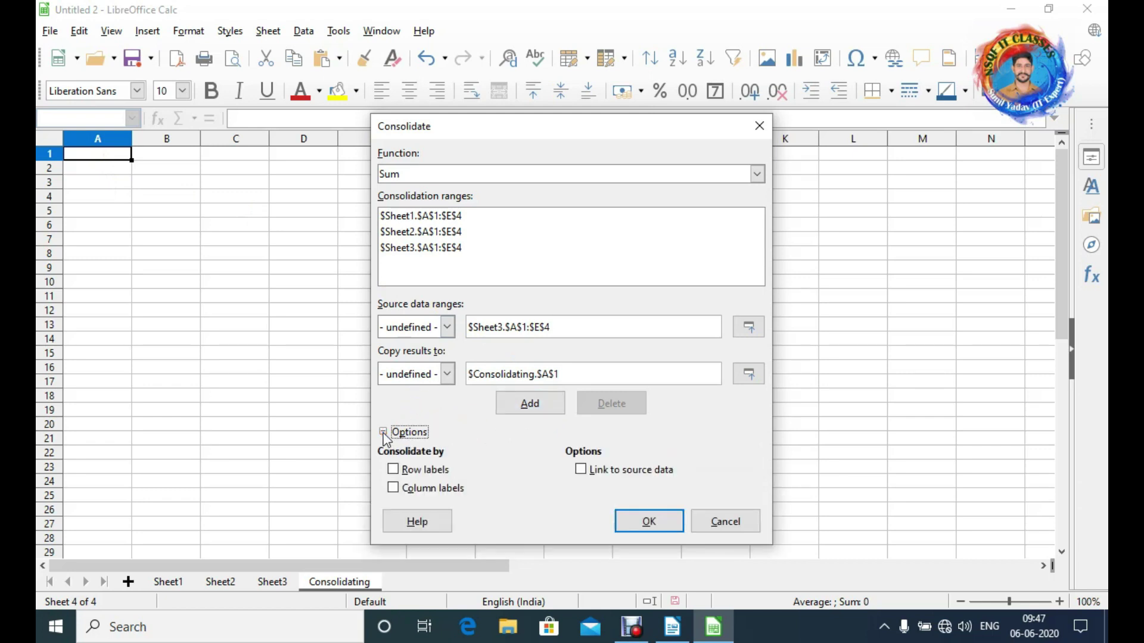
pyautogui.click(393, 488)
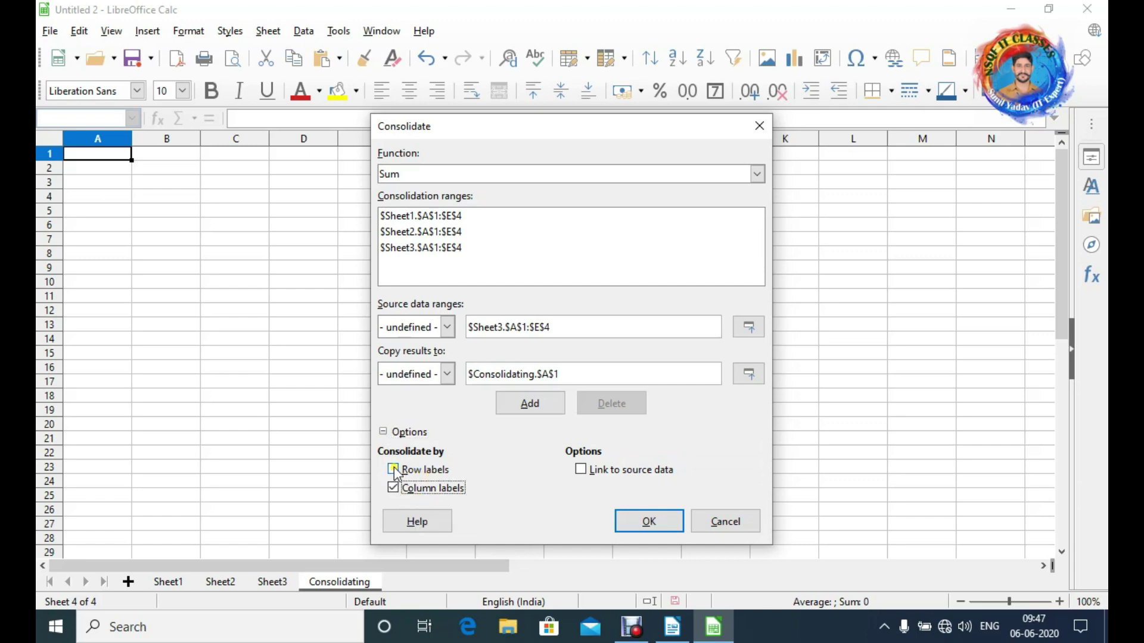
pyautogui.click(393, 470)
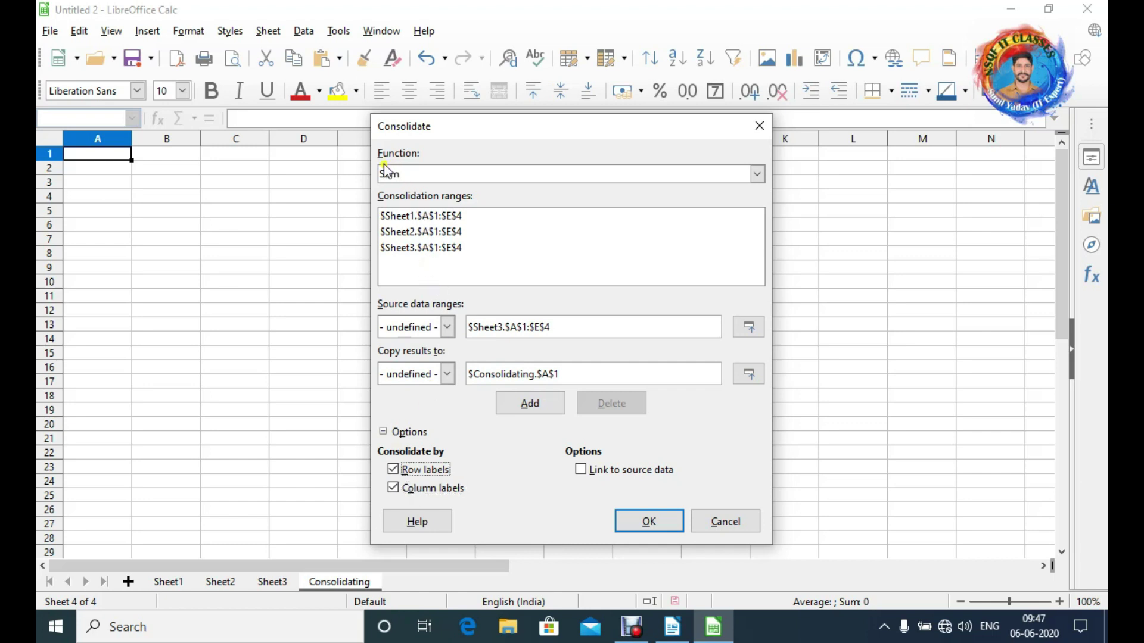
pyautogui.click(757, 173)
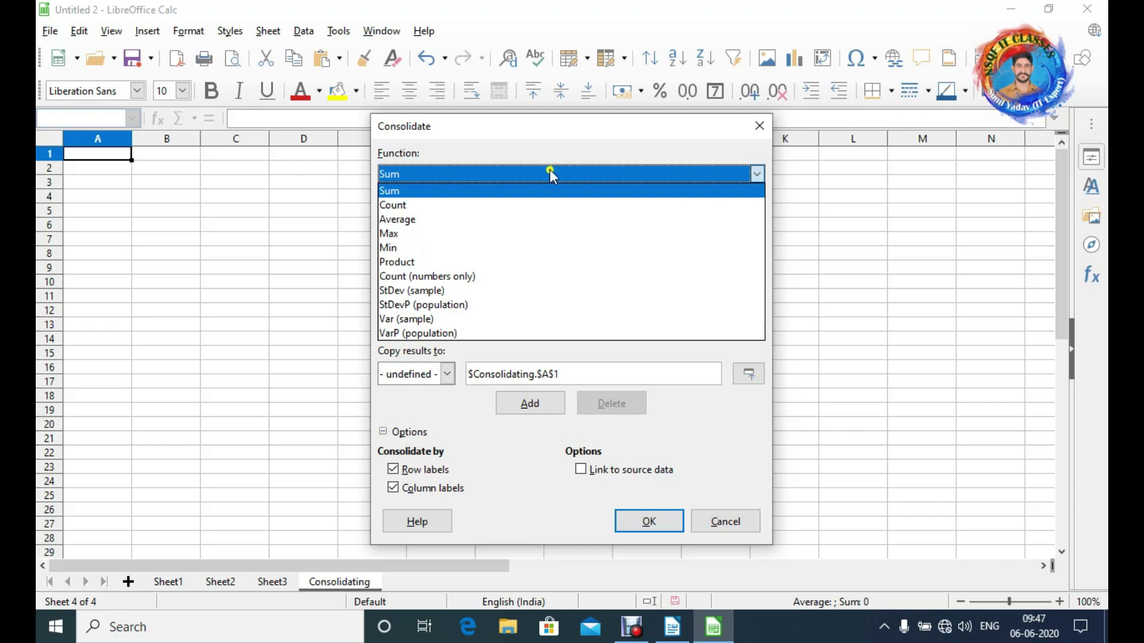
pyautogui.click(530, 191)
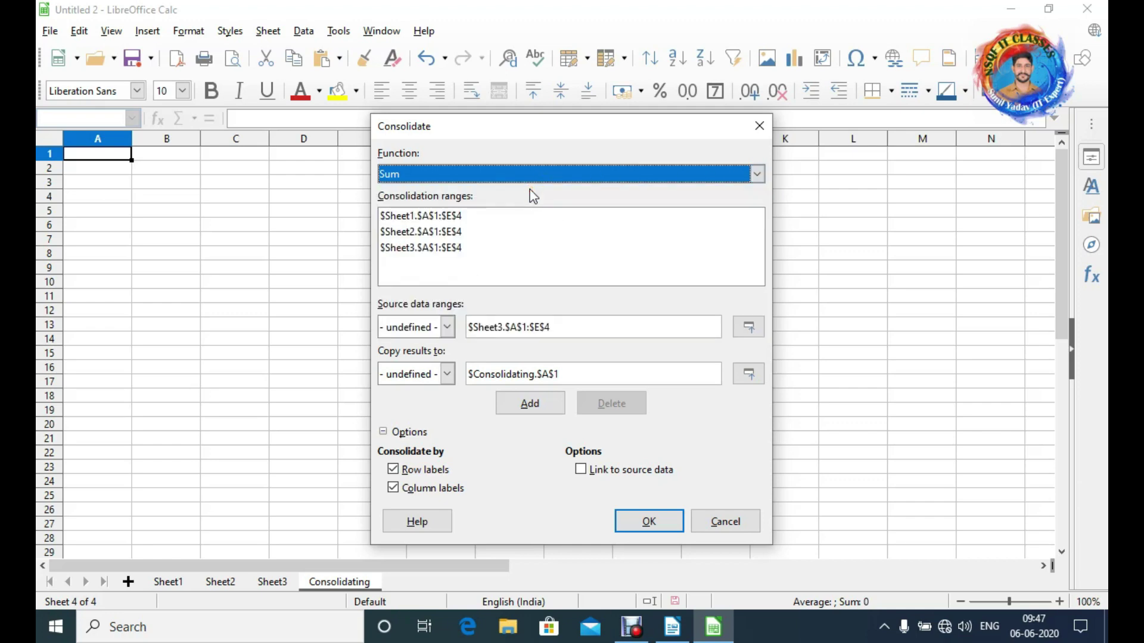
pyautogui.click(646, 522)
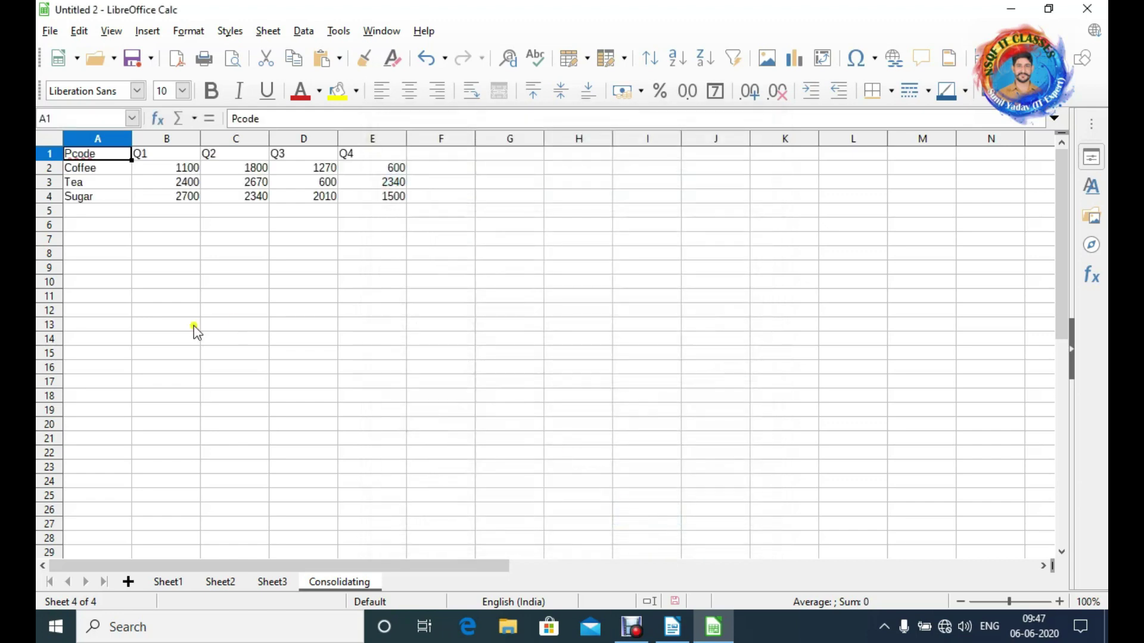
# - Compare the consolidated figures, starting with Coffee's Q1, against the source tables on Sheet1, Sheet2 and Sheet3
pyautogui.click(176, 174)
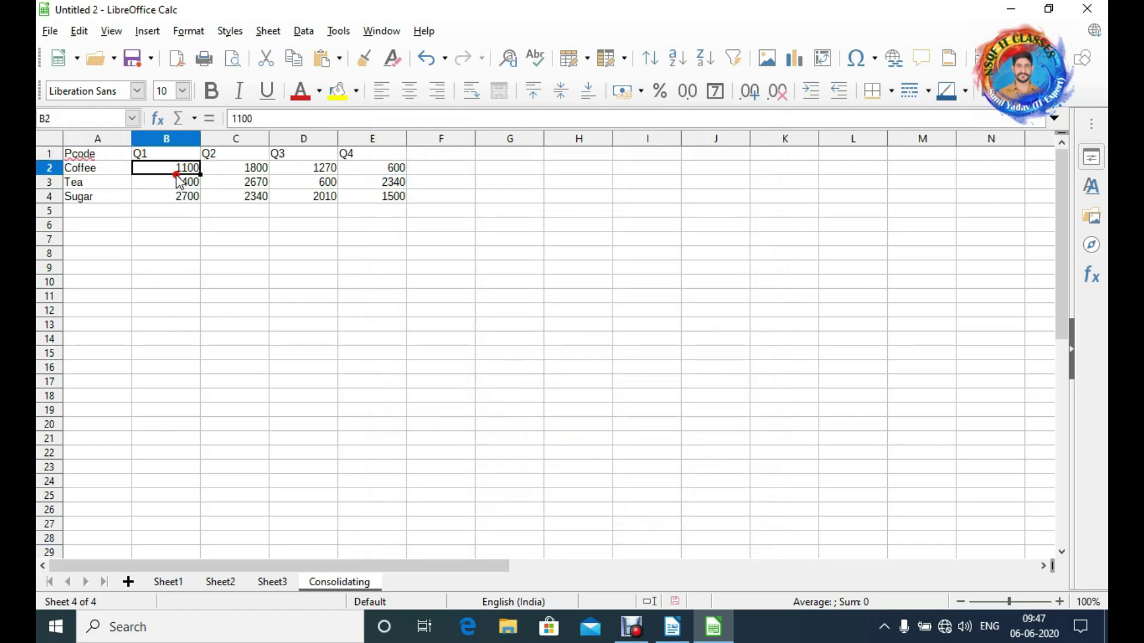
pyautogui.click(176, 585)
pyautogui.click(216, 585)
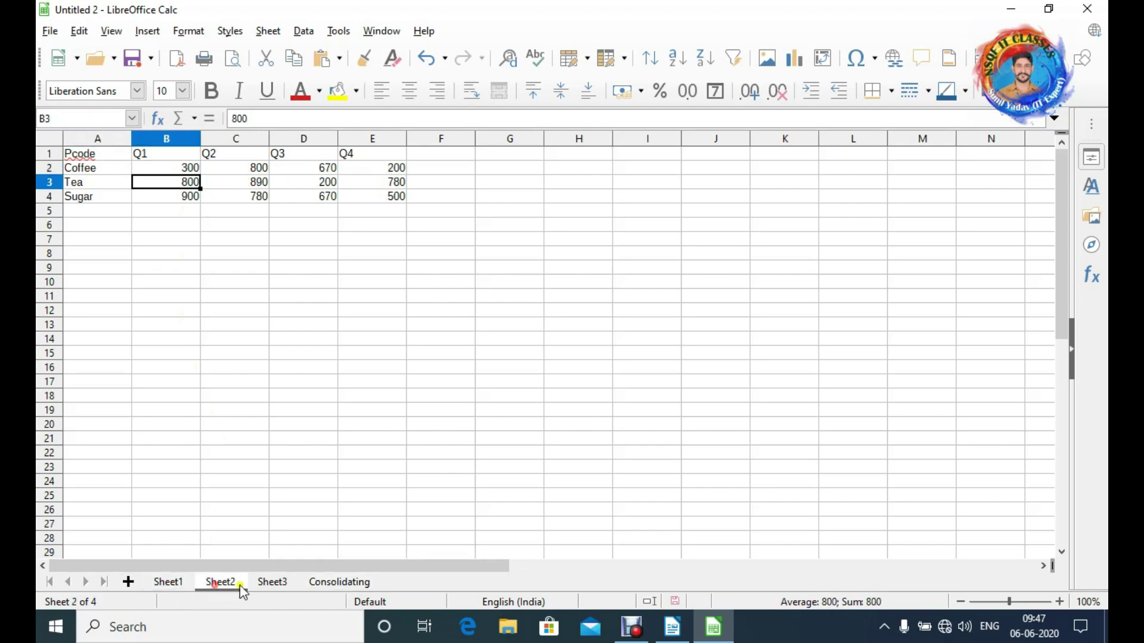
pyautogui.click(270, 585)
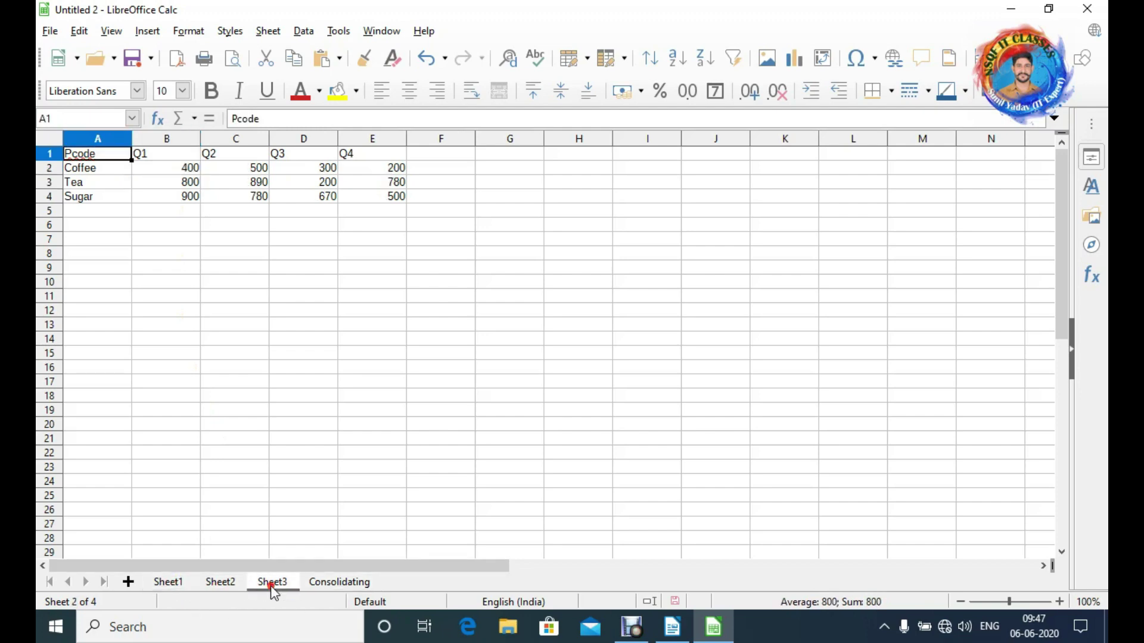
pyautogui.click(328, 585)
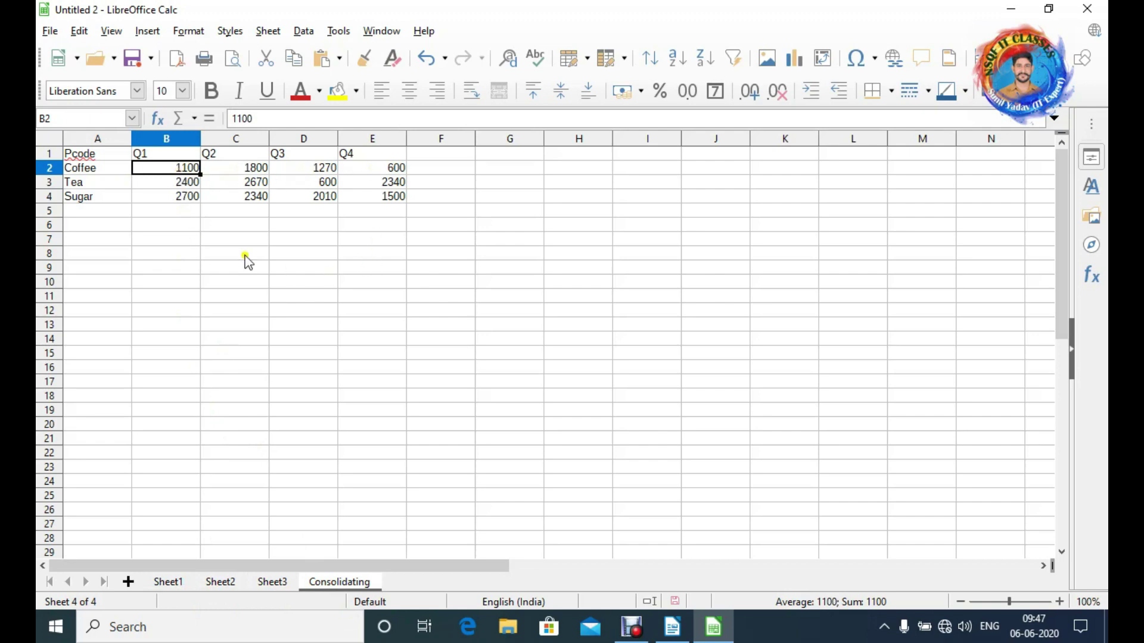
pyautogui.click(168, 582)
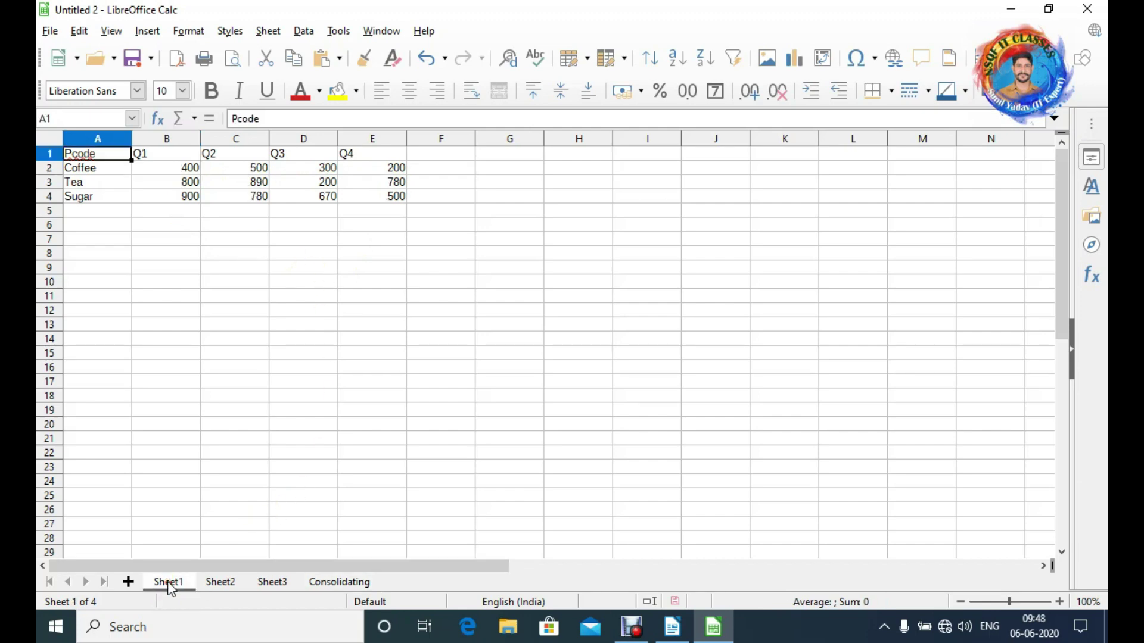
pyautogui.click(225, 583)
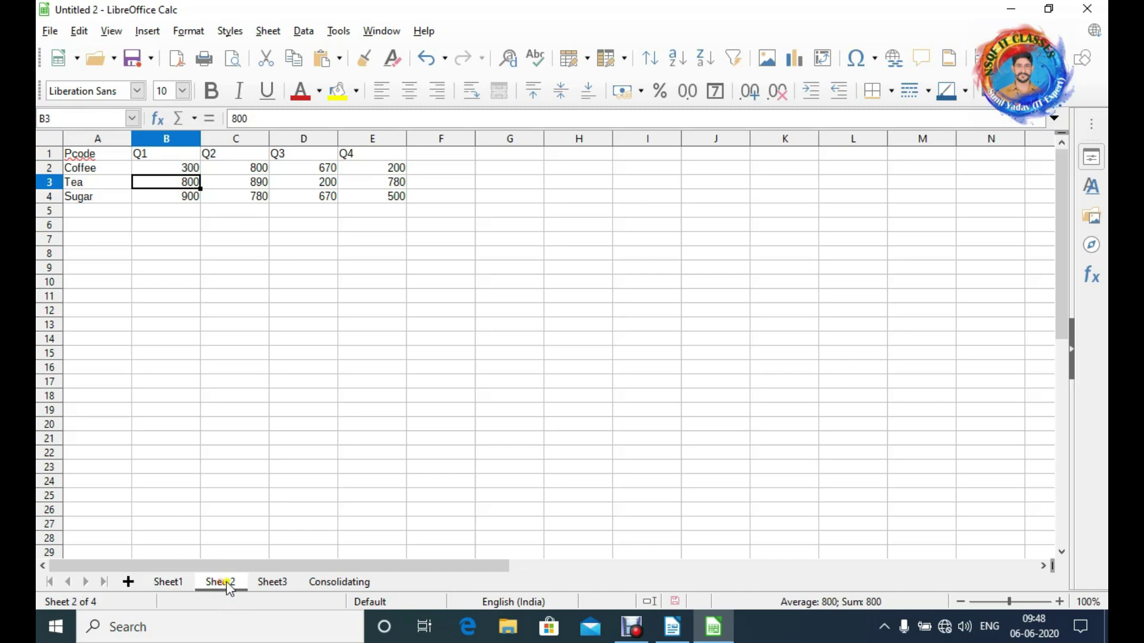
pyautogui.click(271, 583)
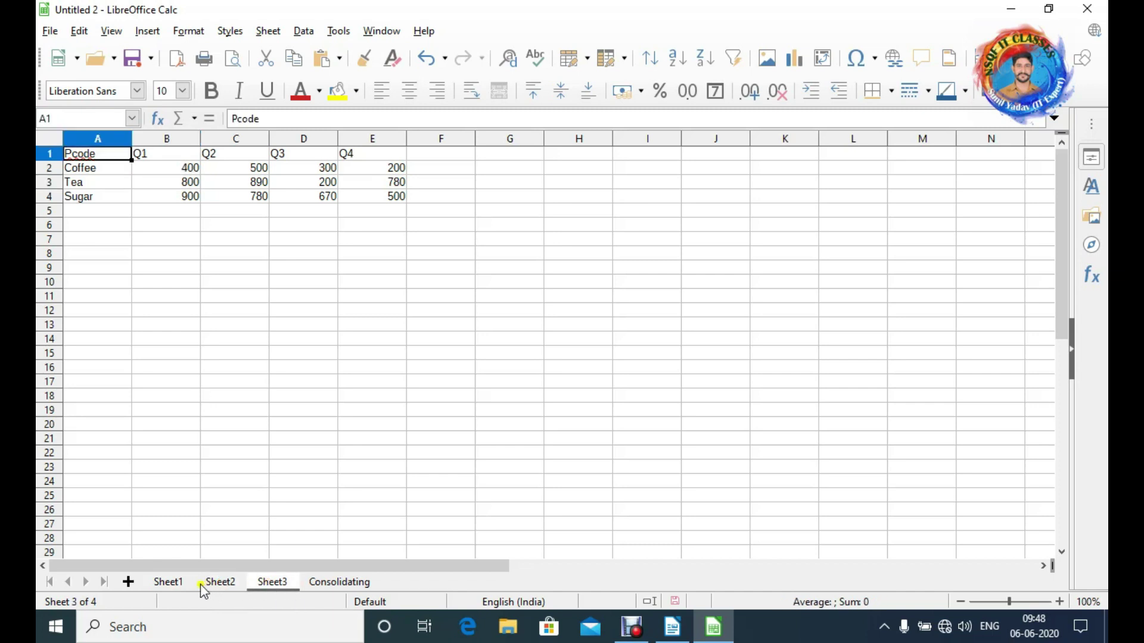
pyautogui.click(178, 586)
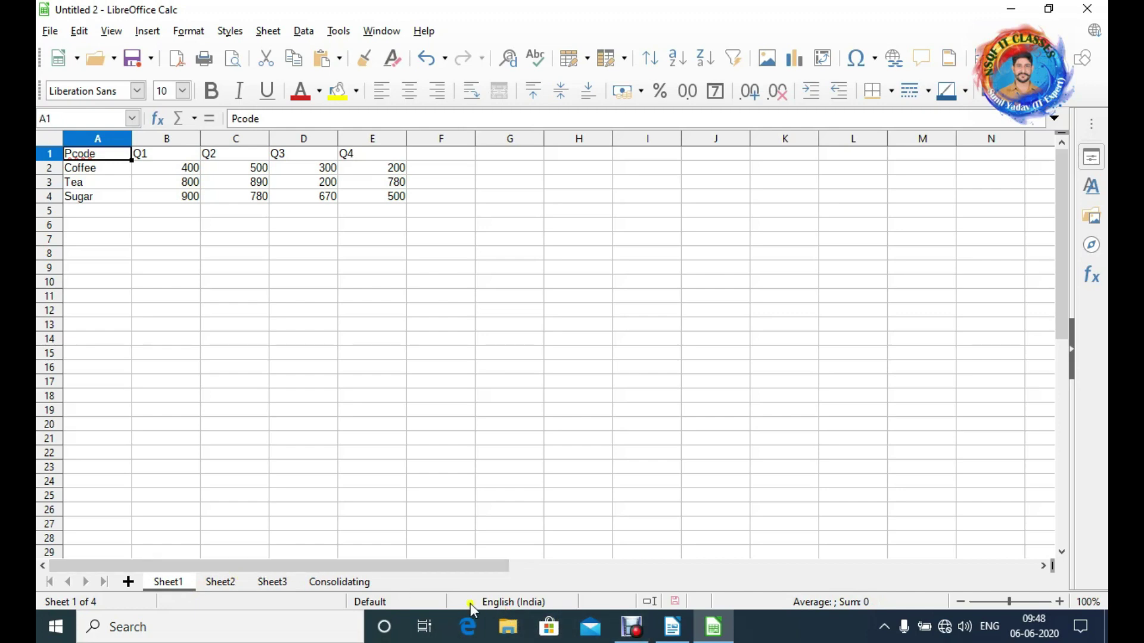
# - Switch to the Writer notes and add an indented line under Subtotal, "in a Single sheet if want to use function of grouping.", followed by a blank line
pyautogui.click(673, 632)
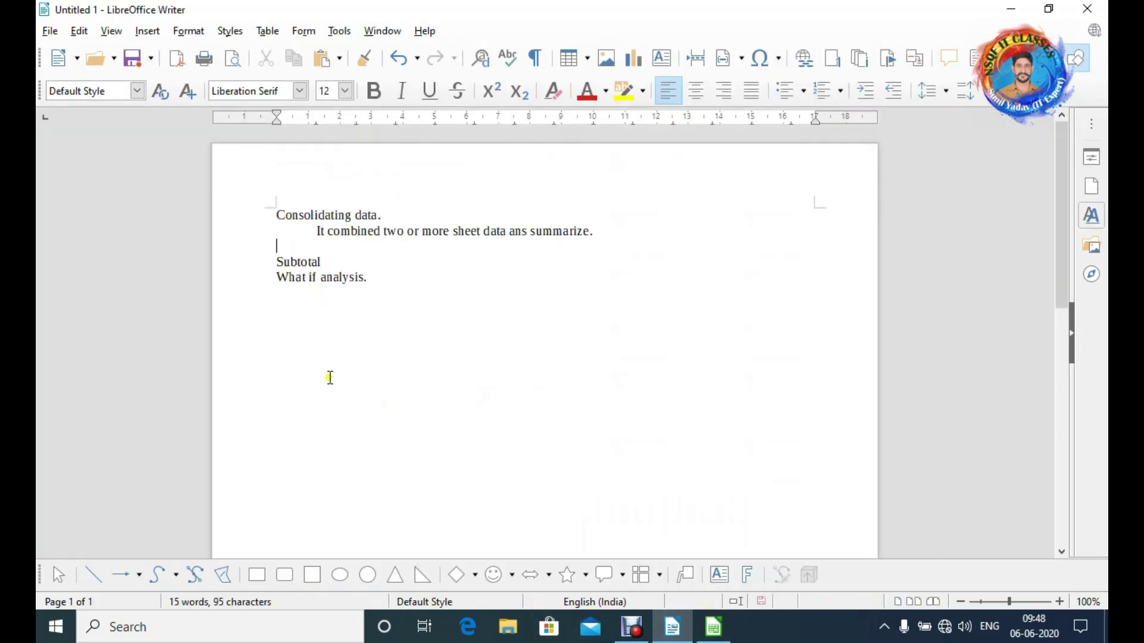
pyautogui.press('Right')
pyautogui.press('Right')
pyautogui.press('Right')
pyautogui.press('Right')
pyautogui.press('Right')
pyautogui.press('Return')
pyautogui.press('Tab')
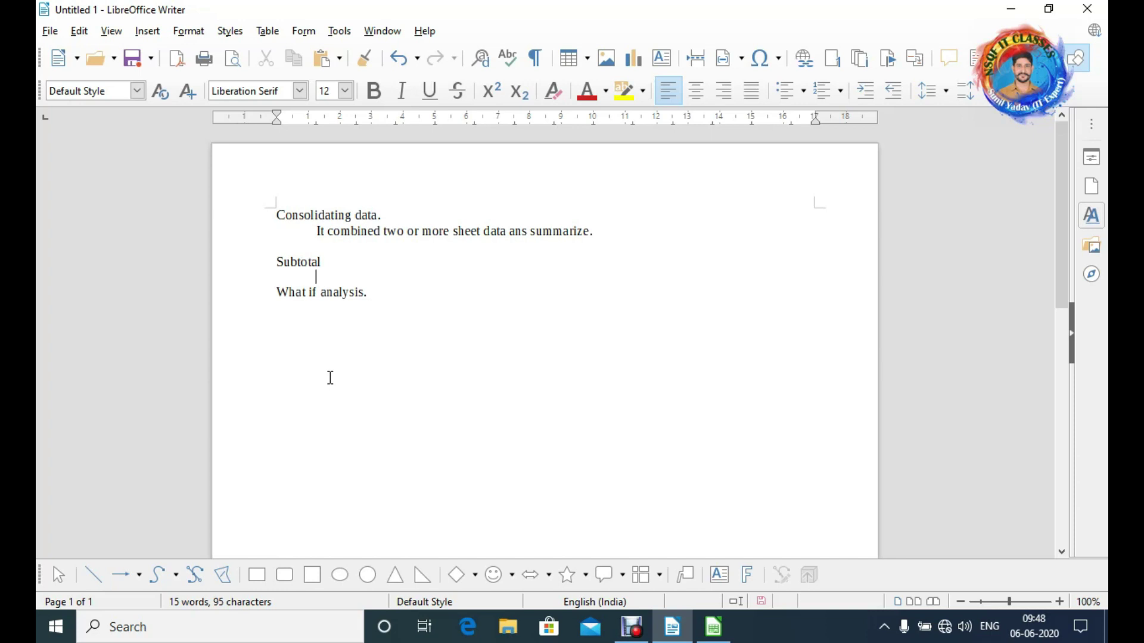
pyautogui.write('in a Single')
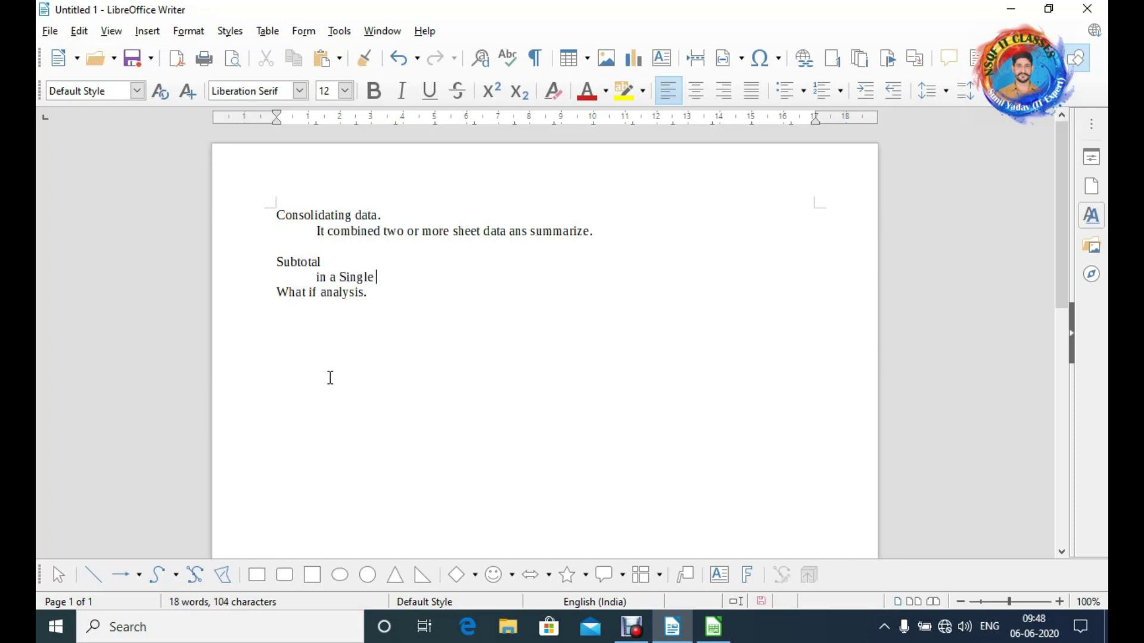
pyautogui.write(' sheet if want to ')
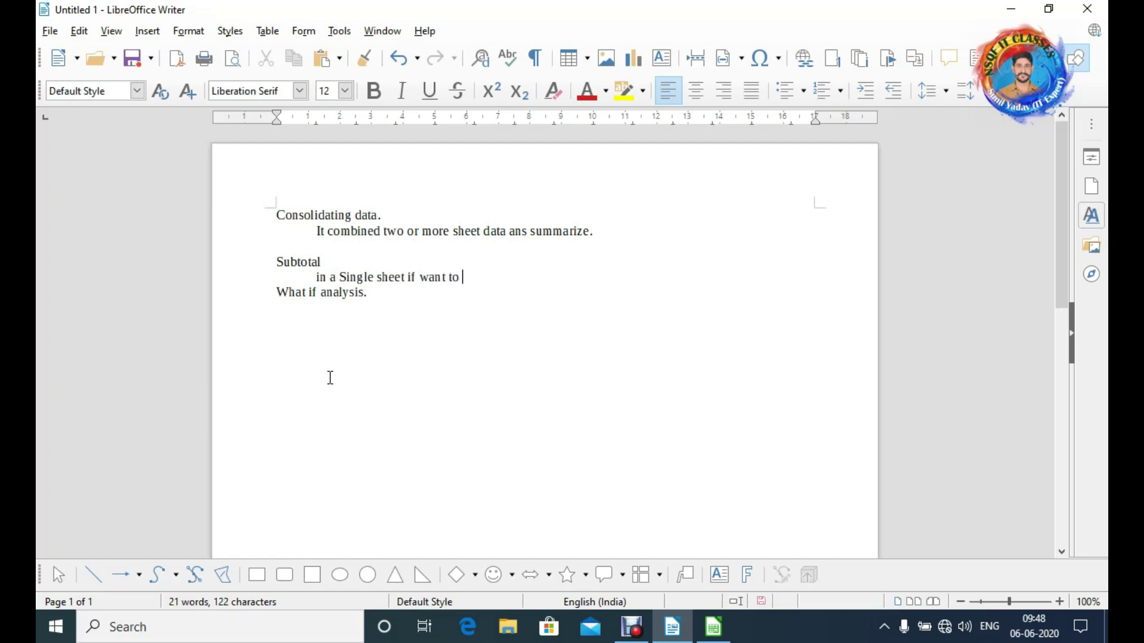
pyautogui.write('use function of gro')
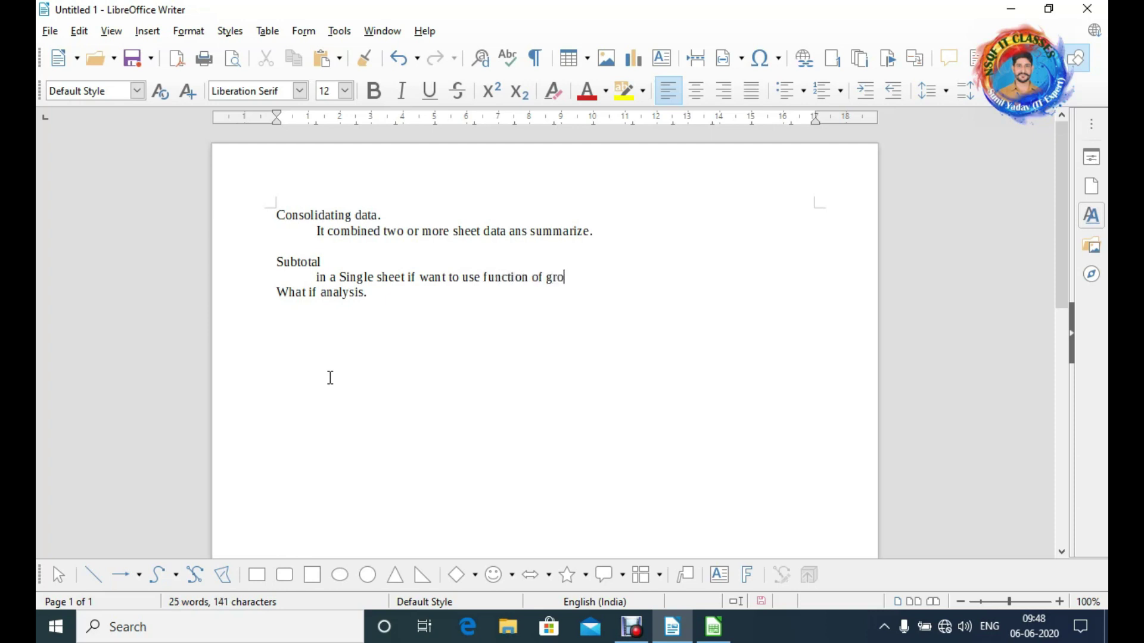
pyautogui.write('uping.')
pyautogui.press('Return')
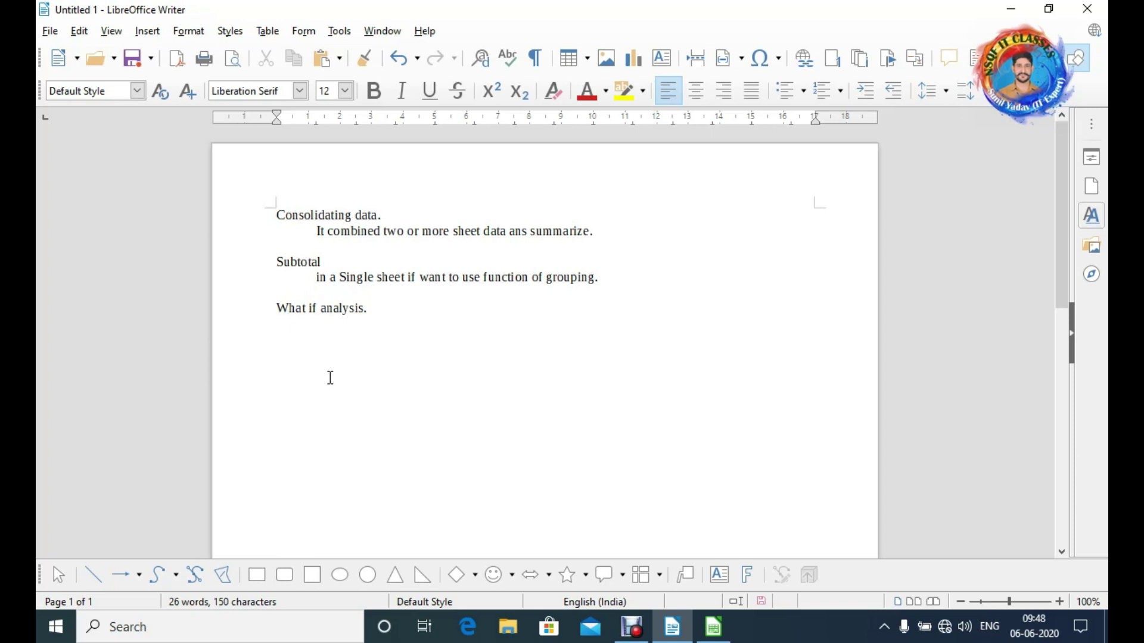
pyautogui.click(330, 378)
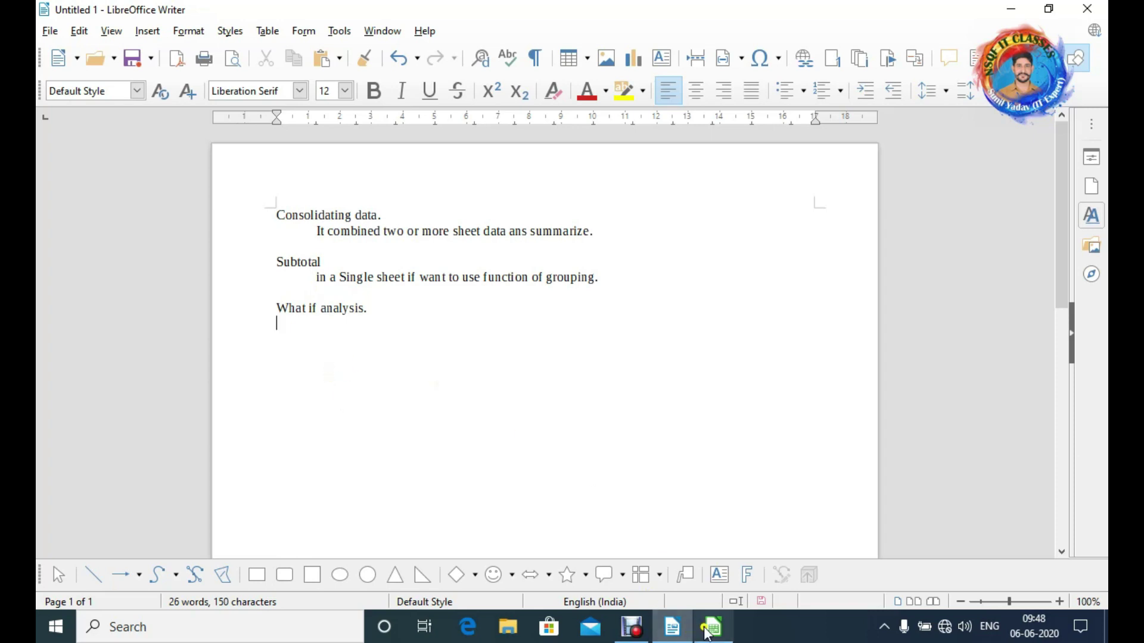
# - Back in Calc, copy the product rows A2:E4 from Sheet2 and paste them below Sheet1's table, starting at A5
pyautogui.click(713, 627)
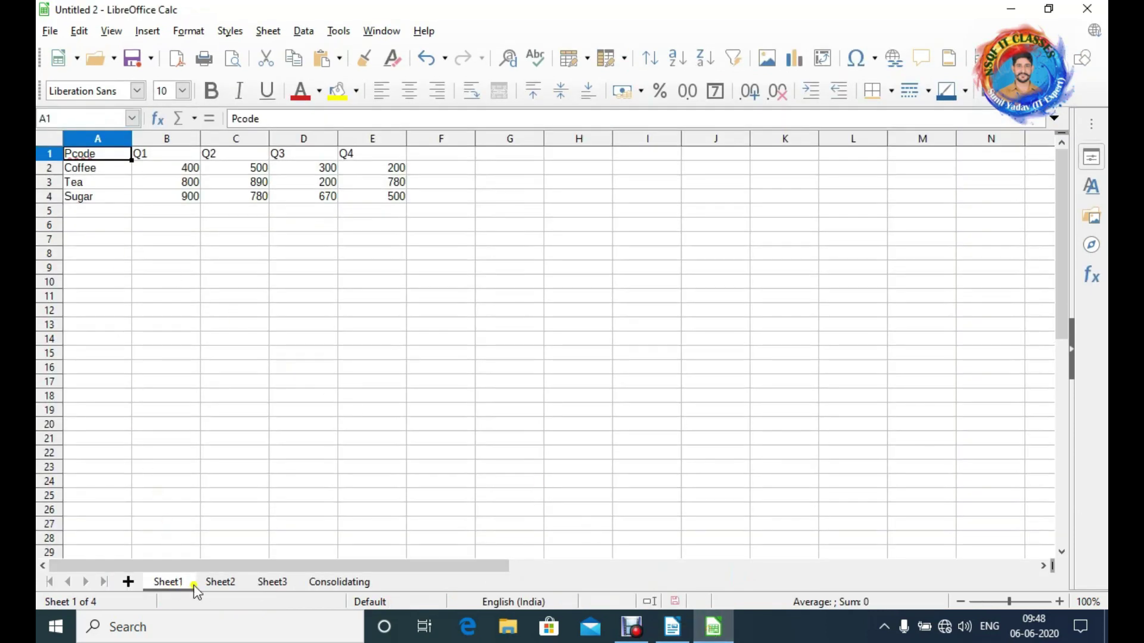
pyautogui.click(221, 582)
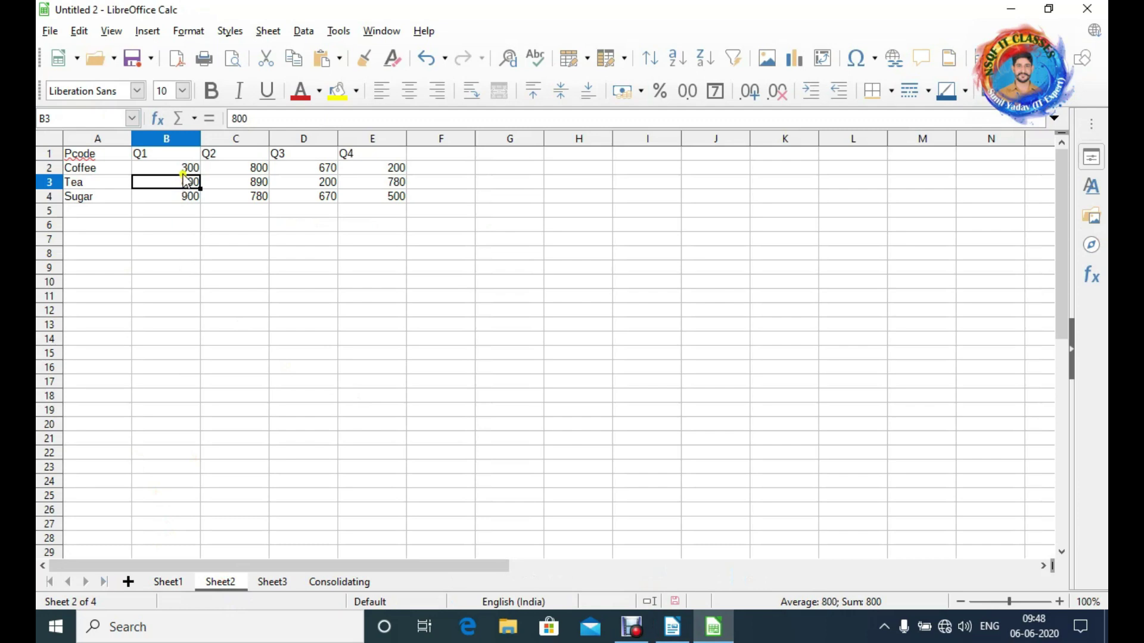
pyautogui.moveTo(98, 168); pyautogui.dragTo(391, 202)
pyautogui.hotkey('ctrl', 'c')
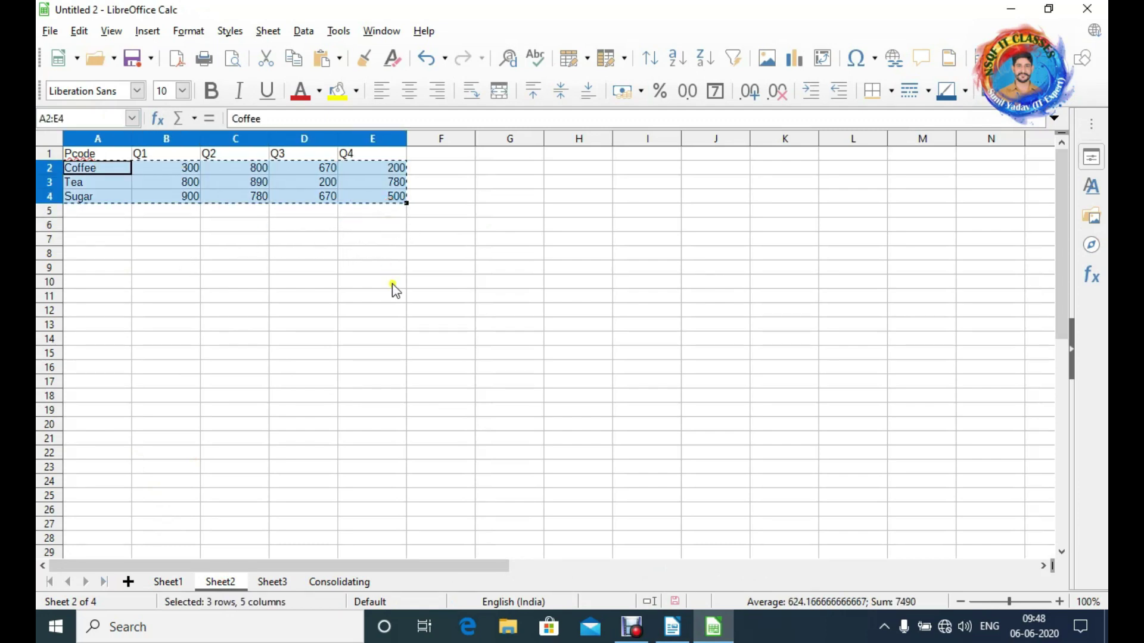
pyautogui.click(166, 581)
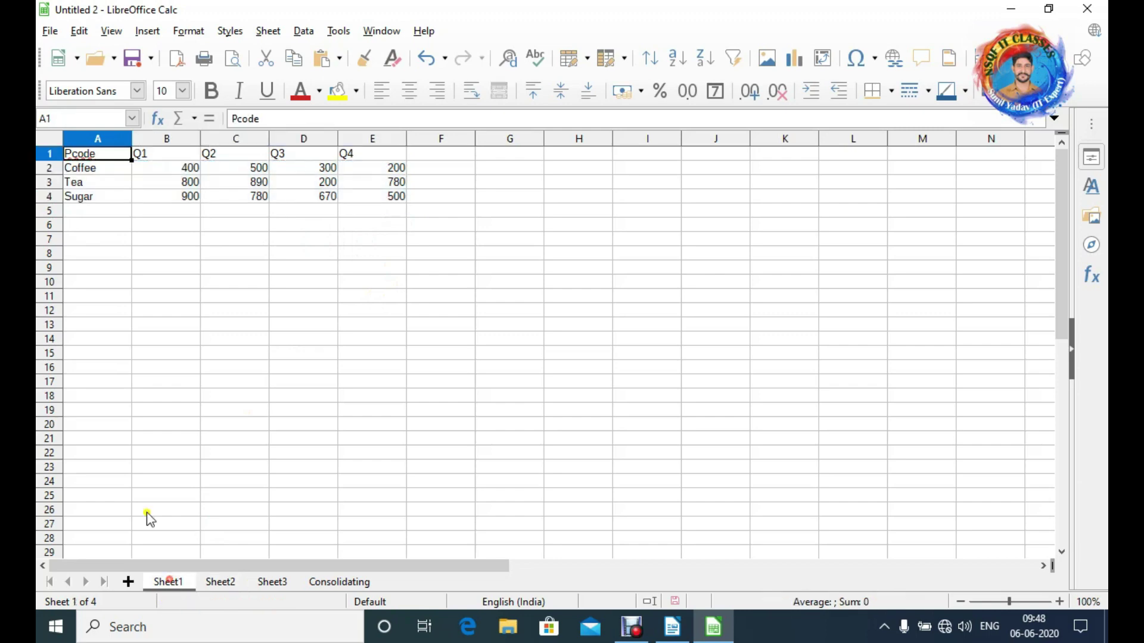
pyautogui.click(110, 212)
pyautogui.hotkey('ctrl', 'v')
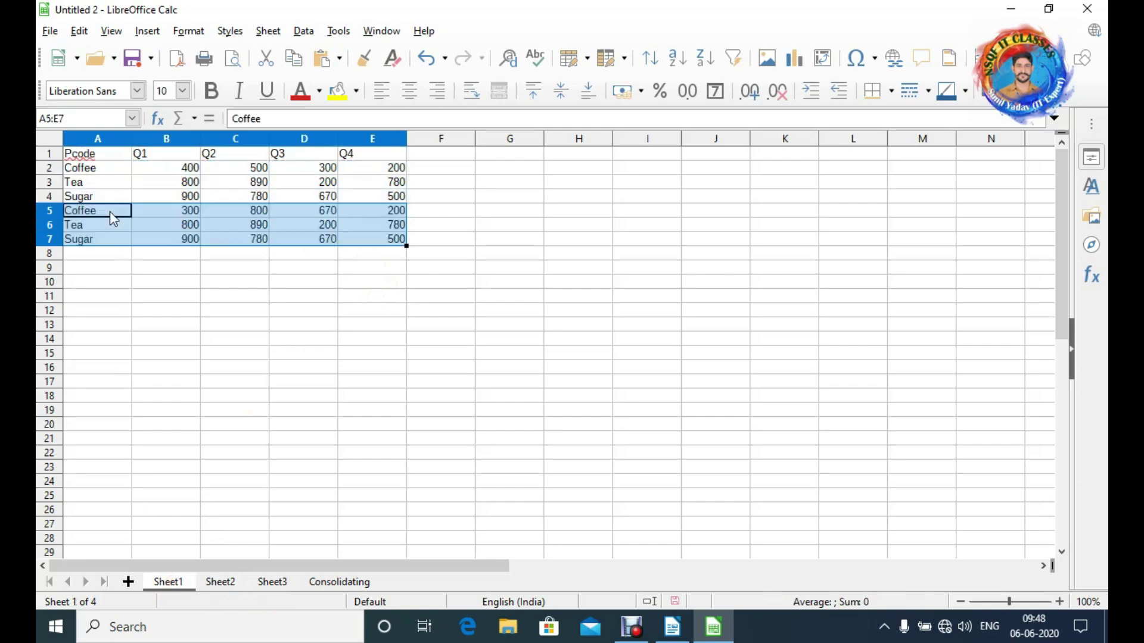
pyautogui.click(112, 307)
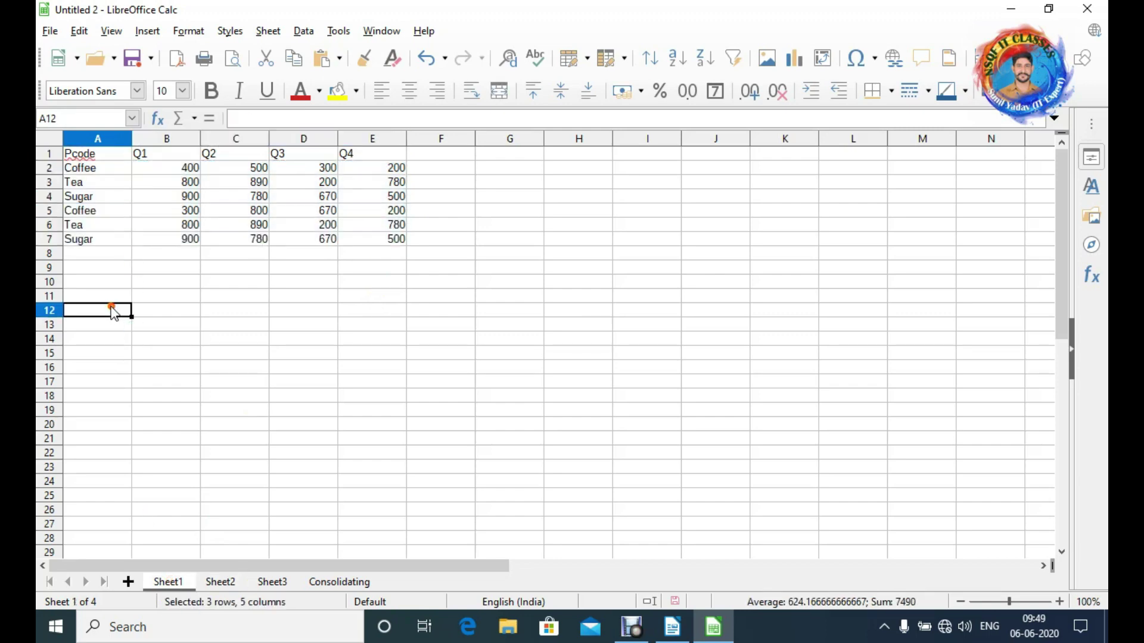
# - Sort Sheet1's product table in ascending order by the Pcode column
pyautogui.click(102, 169)
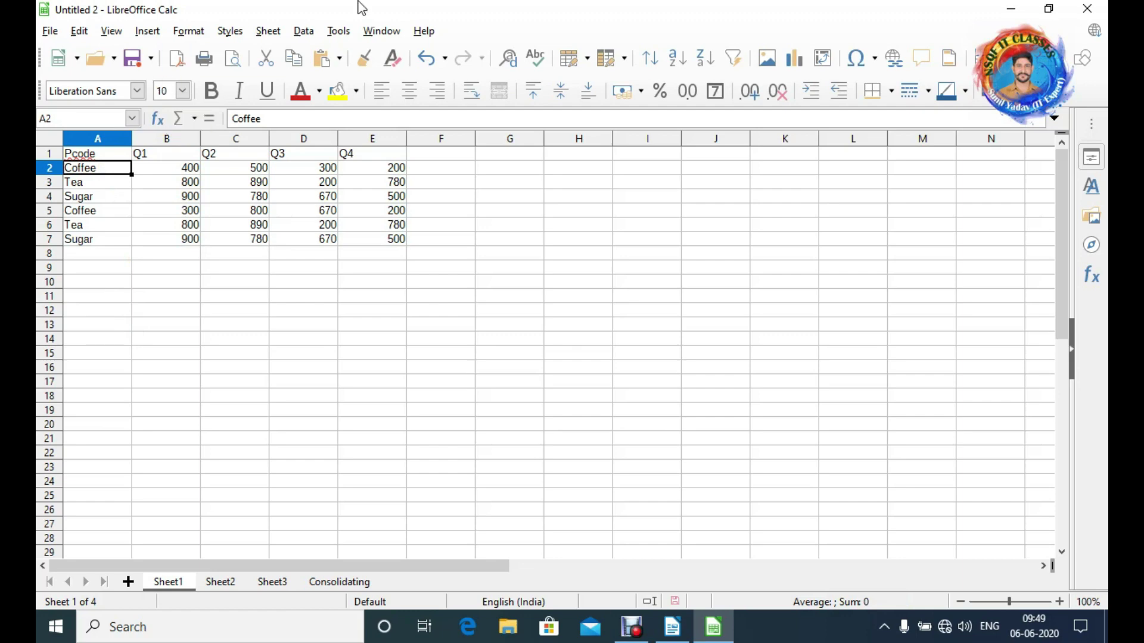
pyautogui.click(305, 33)
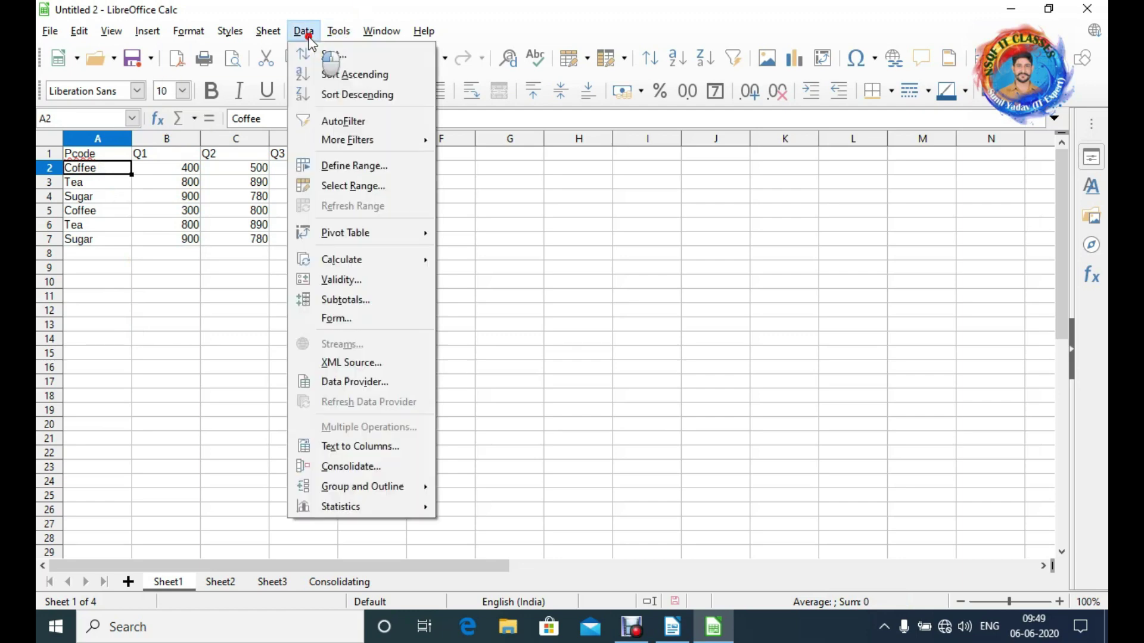
pyautogui.click(330, 74)
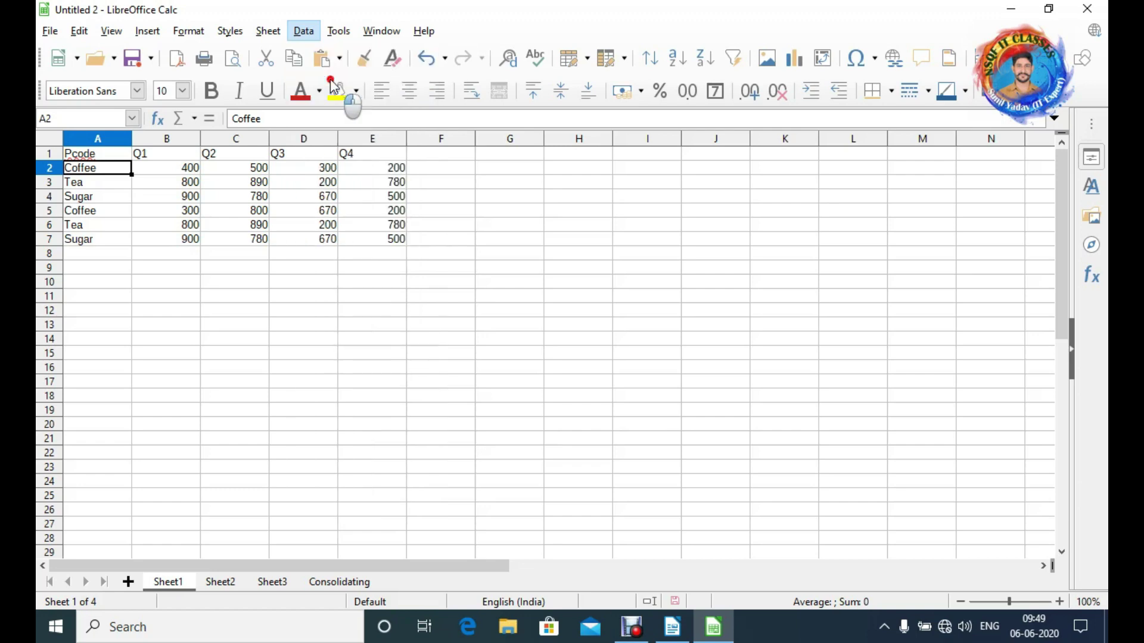
pyautogui.click(232, 280)
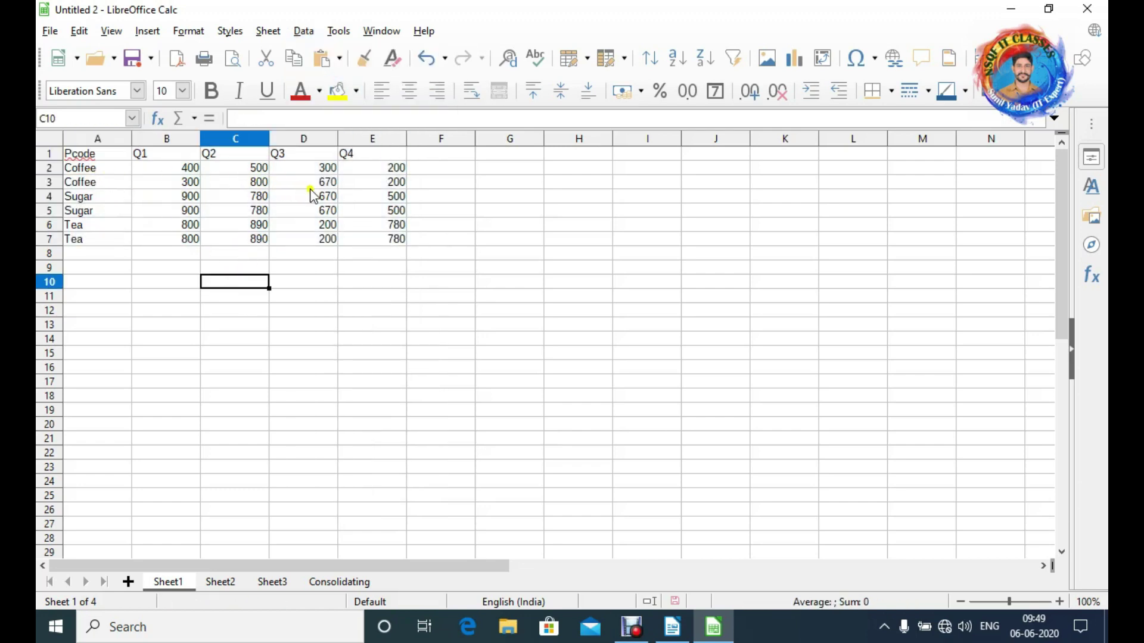
# - Add subtotals to Sheet1's product table, grouped by Pcode and using Sum for Q1, Q2, Q3 and Q4
pyautogui.click(156, 198)
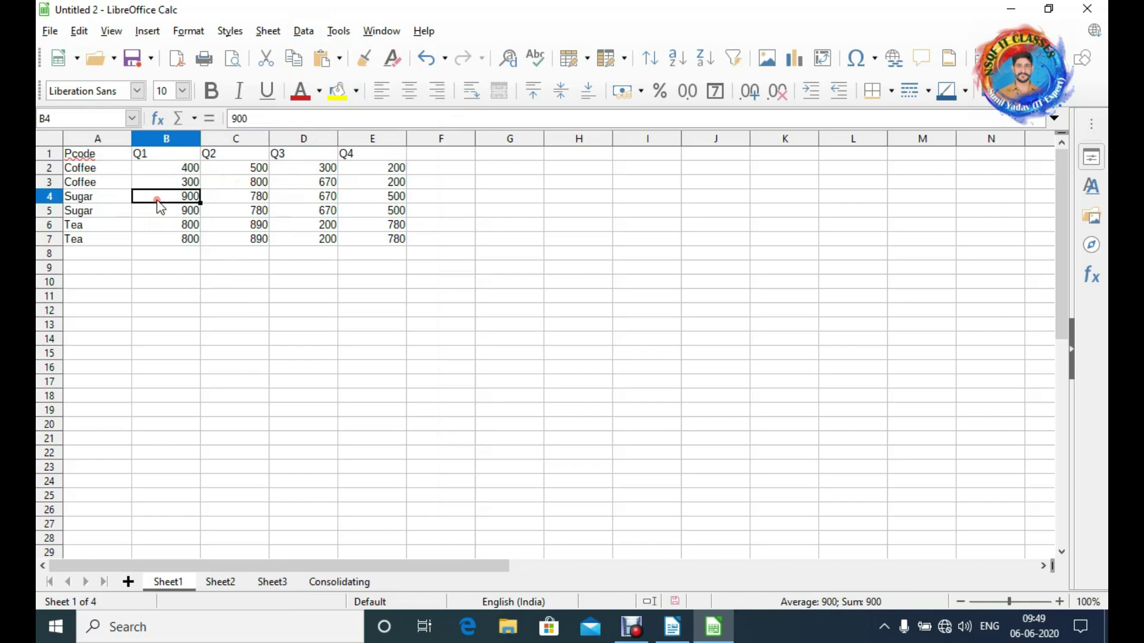
pyautogui.click(303, 32)
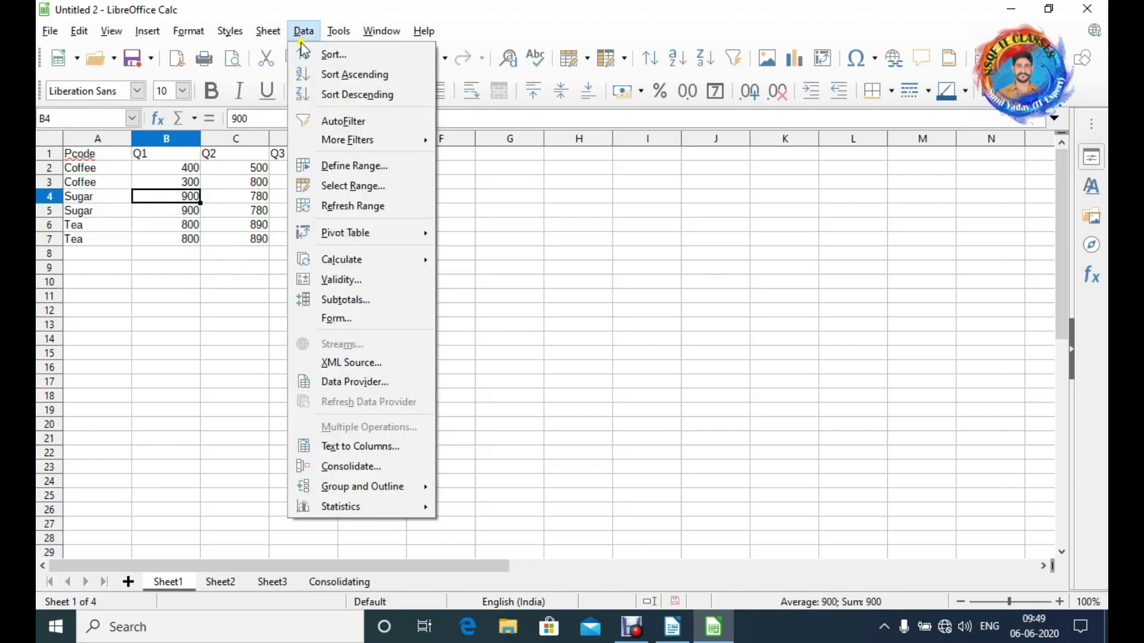
pyautogui.click(361, 299)
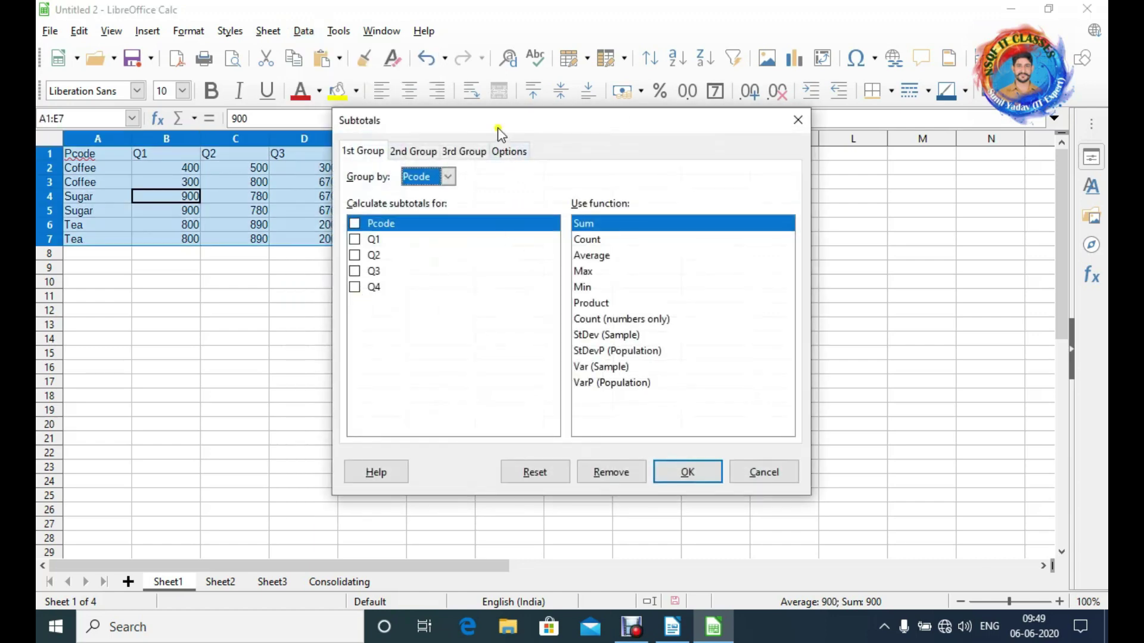
pyautogui.moveTo(499, 132); pyautogui.dragTo(698, 178)
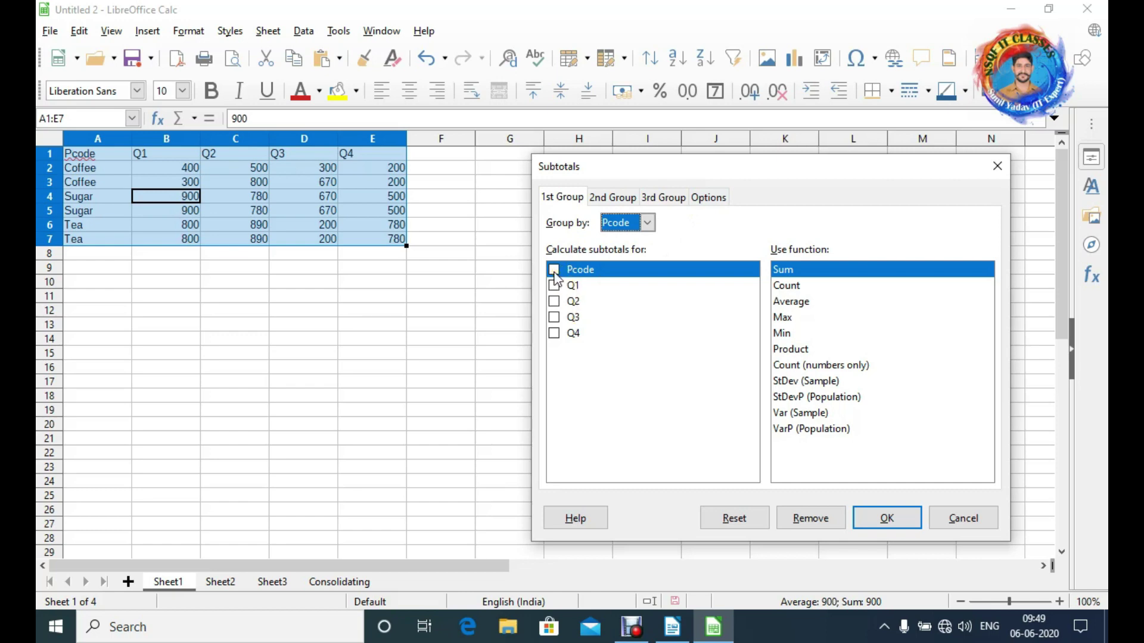
pyautogui.click(554, 301)
pyautogui.click(554, 317)
pyautogui.click(554, 333)
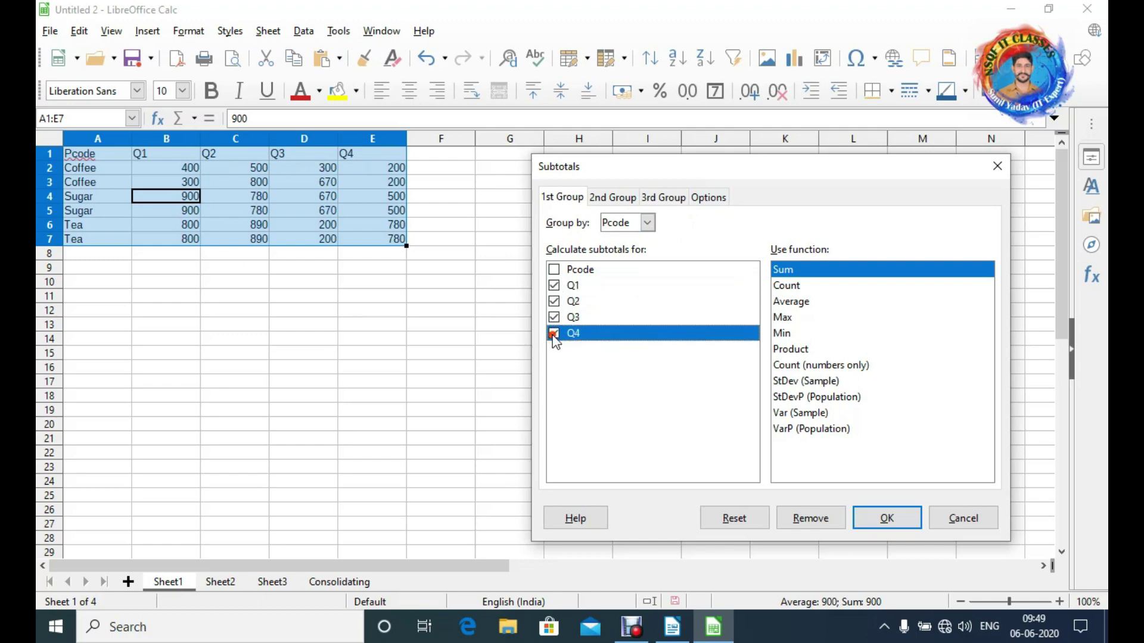
pyautogui.click(791, 269)
pyautogui.click(880, 520)
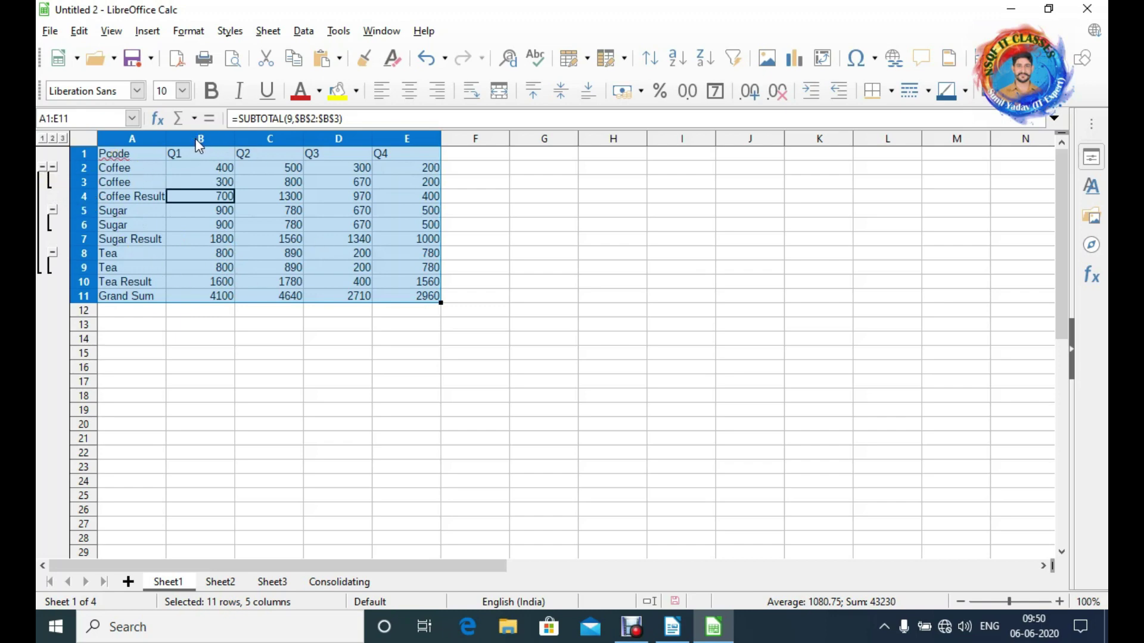
# - Collapse the outermost subtotal group on Sheet1 and expand it again to compare the summary and detail rows
pyautogui.click(44, 170)
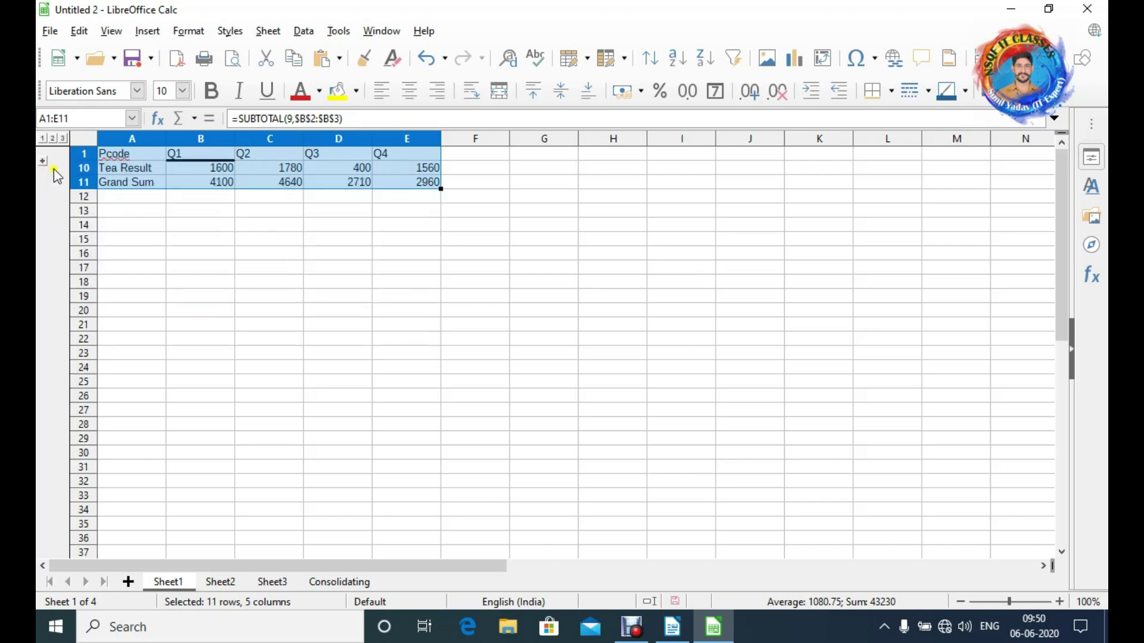
pyautogui.click(45, 169)
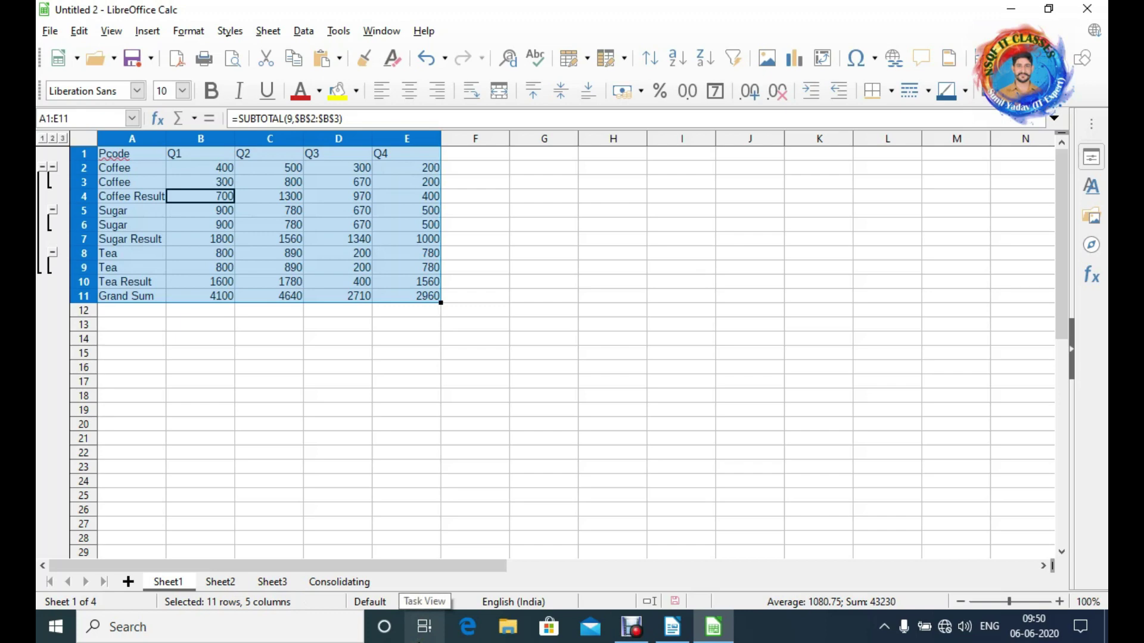
# - Insert a new blank sheet after the Consolidating sheet
pyautogui.click(225, 584)
pyautogui.click(271, 583)
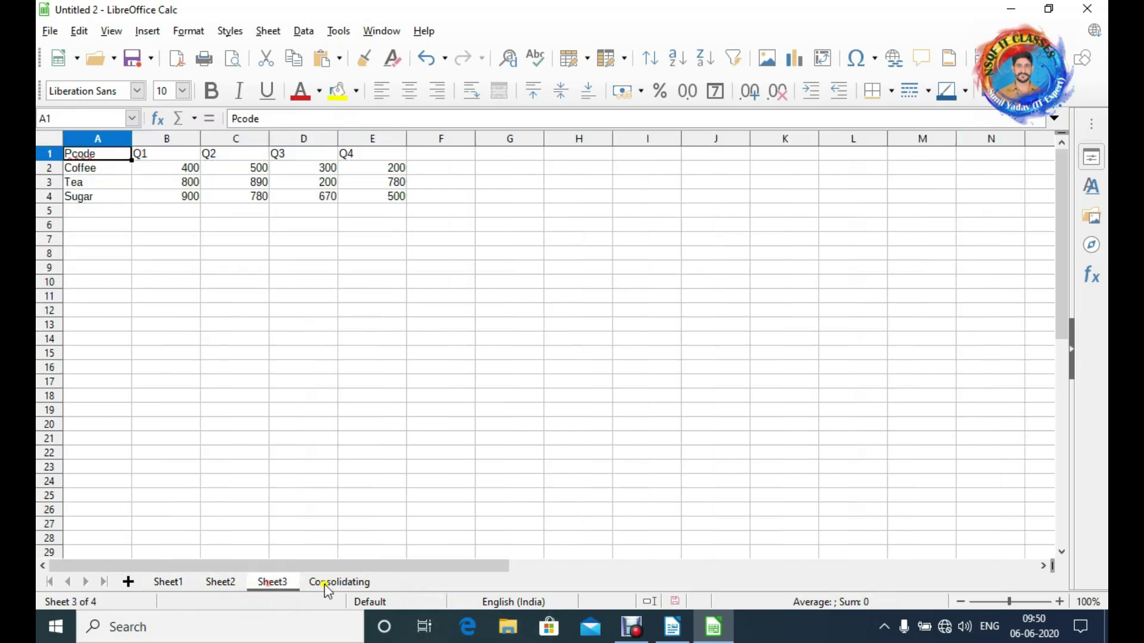
pyautogui.click(128, 582)
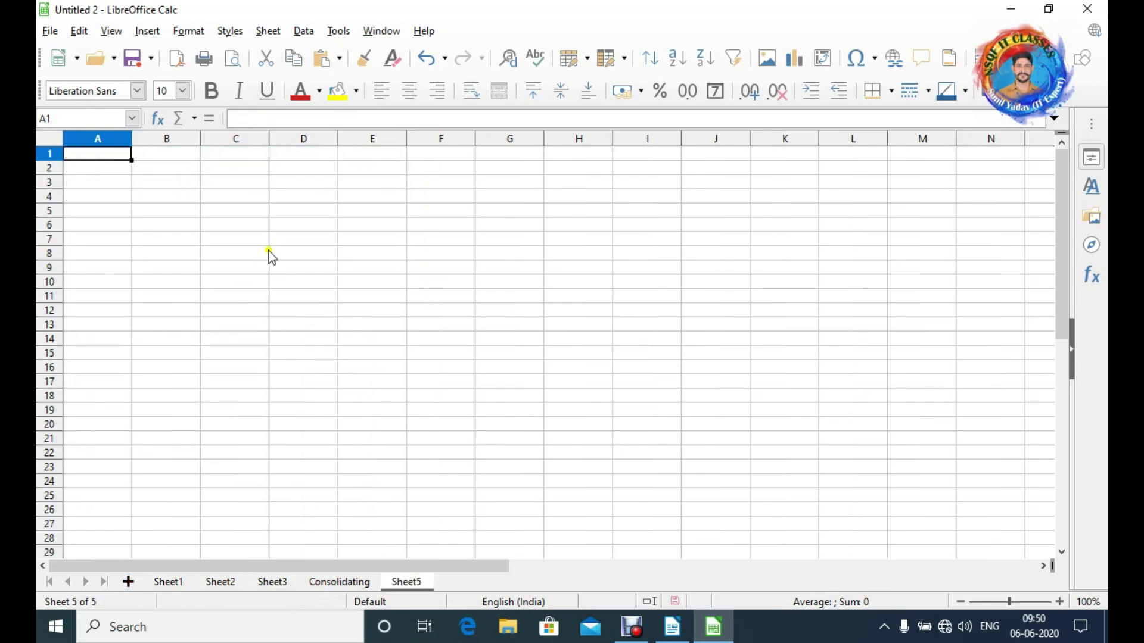
pyautogui.click(241, 167)
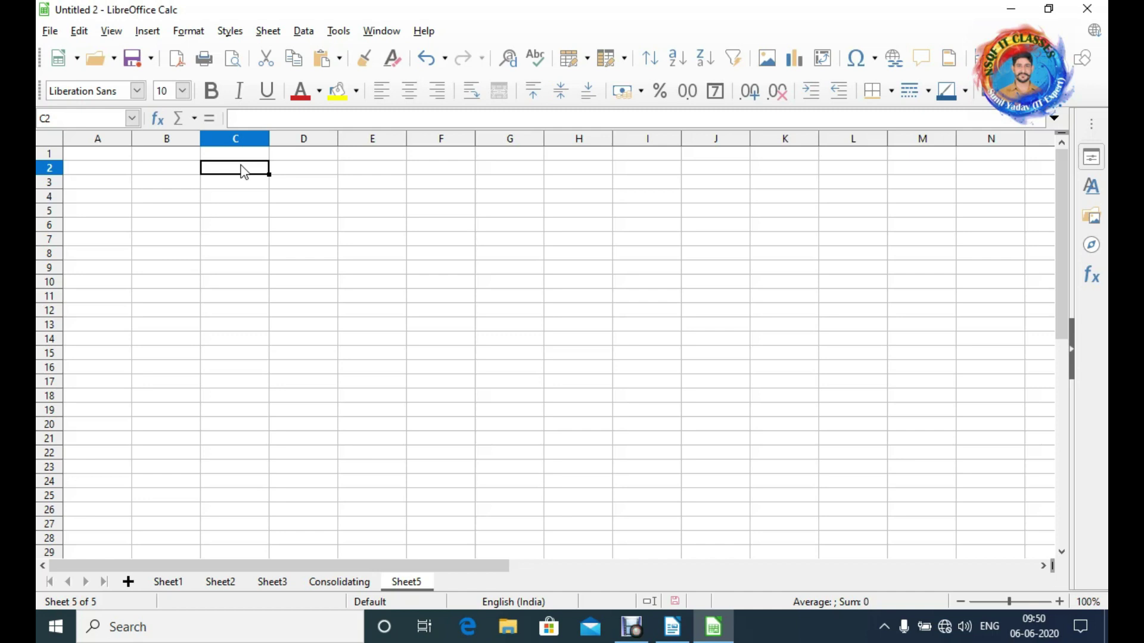
pyautogui.press('Up')
pyautogui.press('Left')
pyautogui.press('Left')
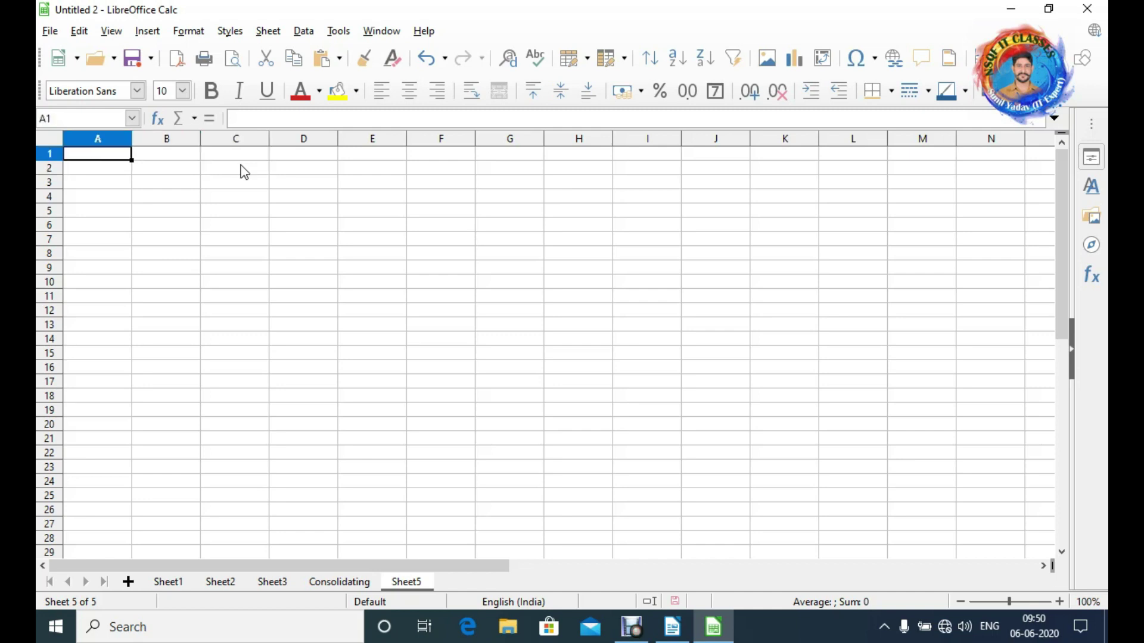
# - Enter the labels "Loan Amount", "Rate" and "installment" in cells B3 to B5 of the new sheet
pyautogui.press('Down')
pyautogui.press('Right')
pyautogui.press('Right')
pyautogui.press('Down')
pyautogui.press('Left')
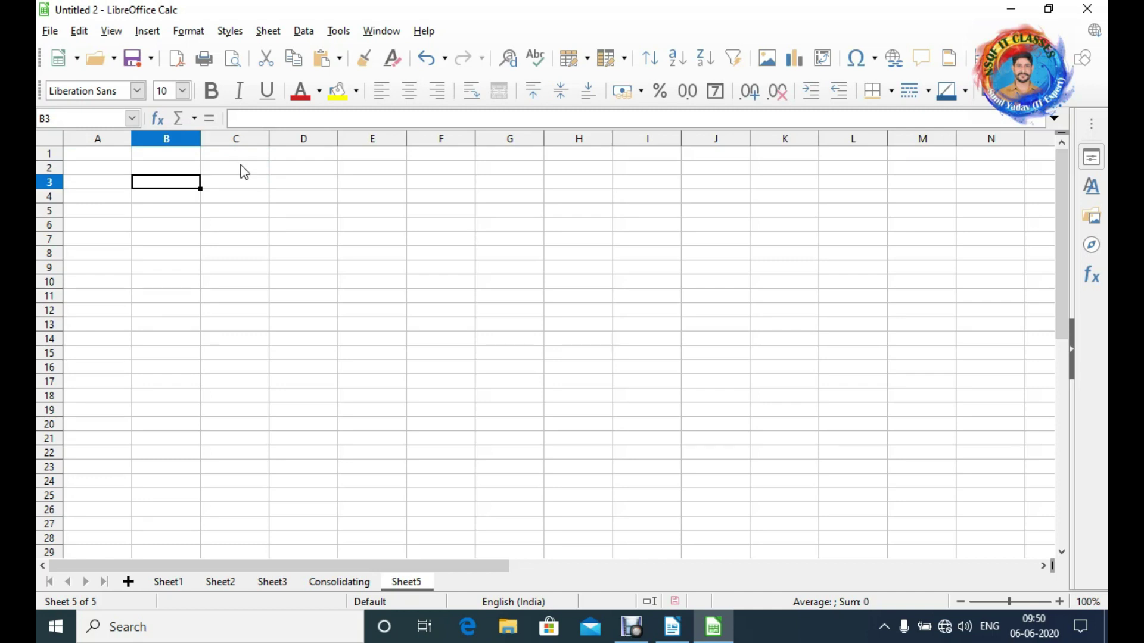
pyautogui.write('Loa')
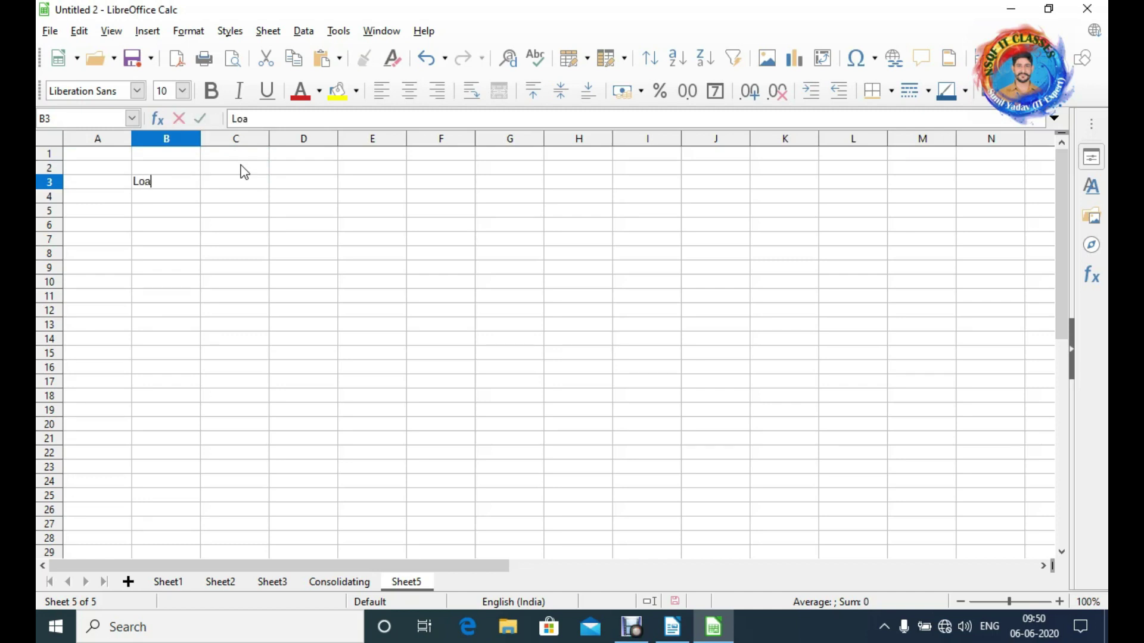
pyautogui.write('n Amount')
pyautogui.press('Return')
pyautogui.write('Rate')
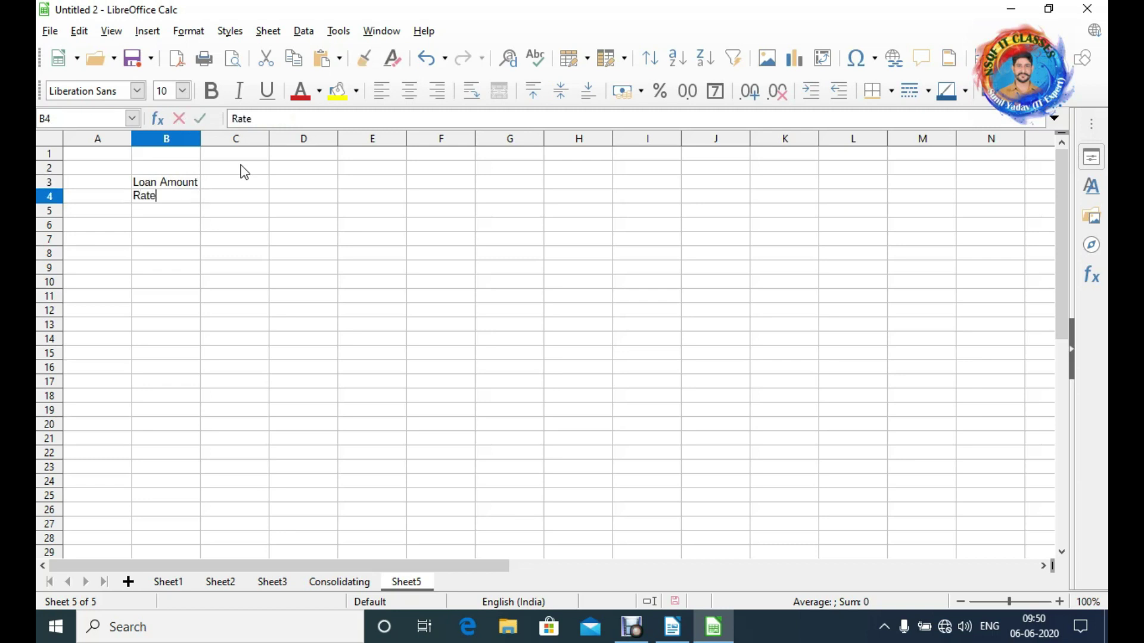
pyautogui.press('Return')
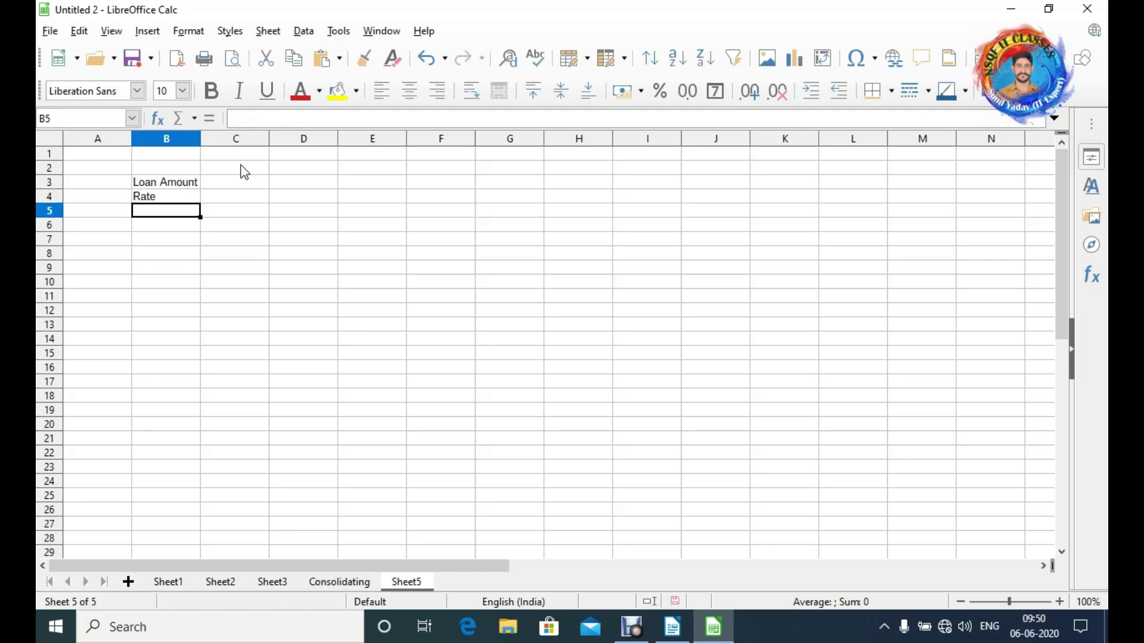
pyautogui.write('installment')
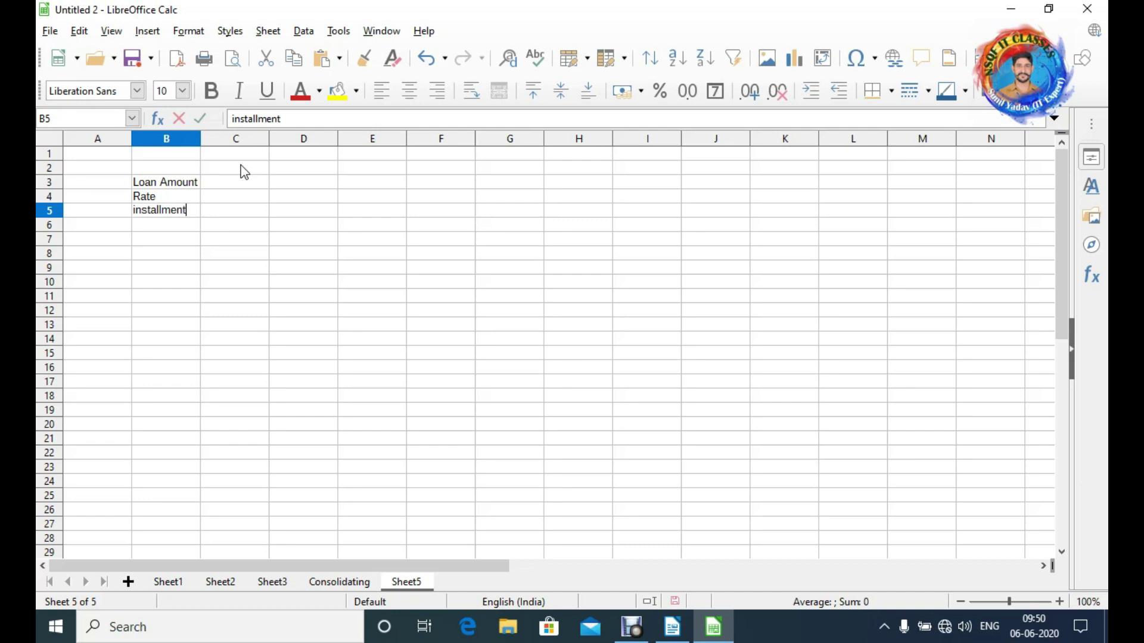
pyautogui.press('Return')
# - Enter 200000 as the loan amount in C3
pyautogui.press('Up')
pyautogui.press('Up')
pyautogui.press('Up')
pyautogui.press('Up')
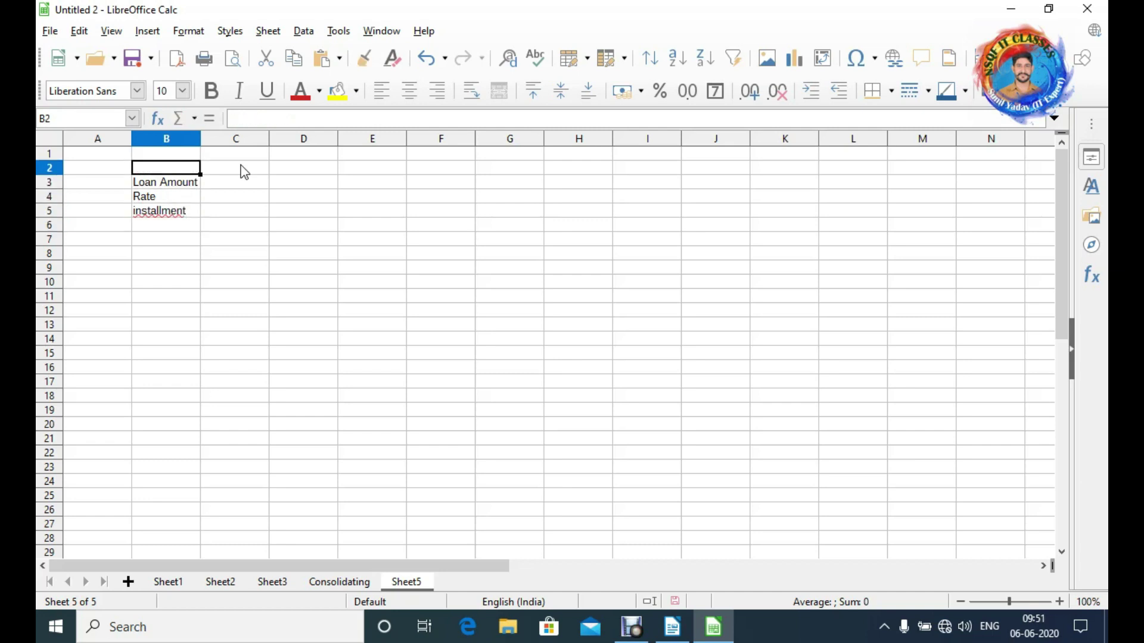
pyautogui.press('Right')
pyautogui.press('Down')
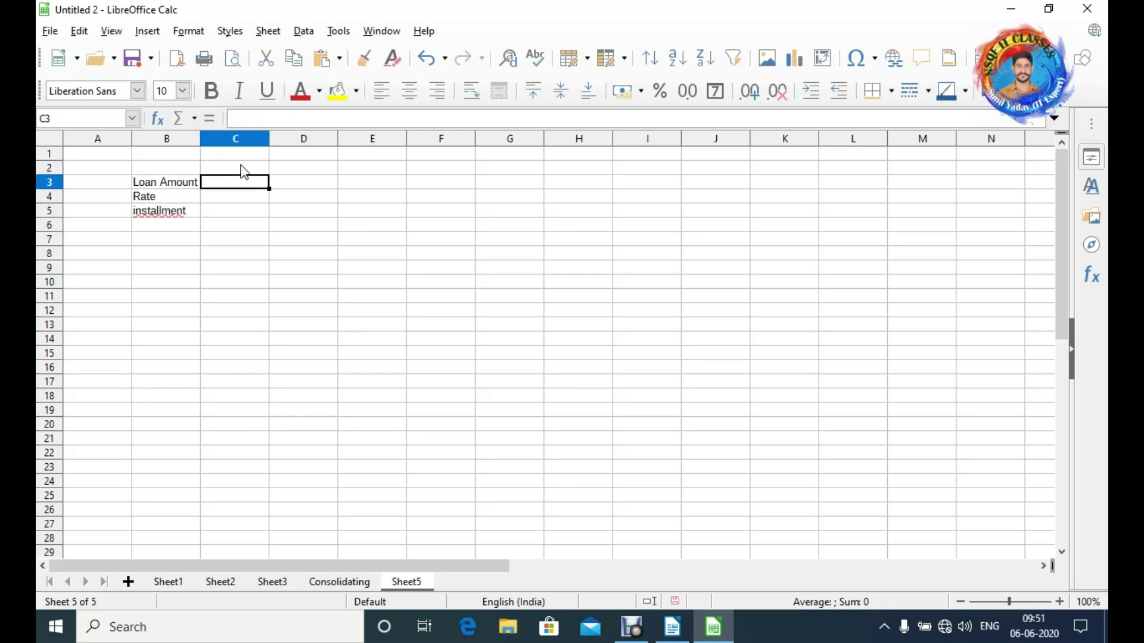
pyautogui.write('200000')
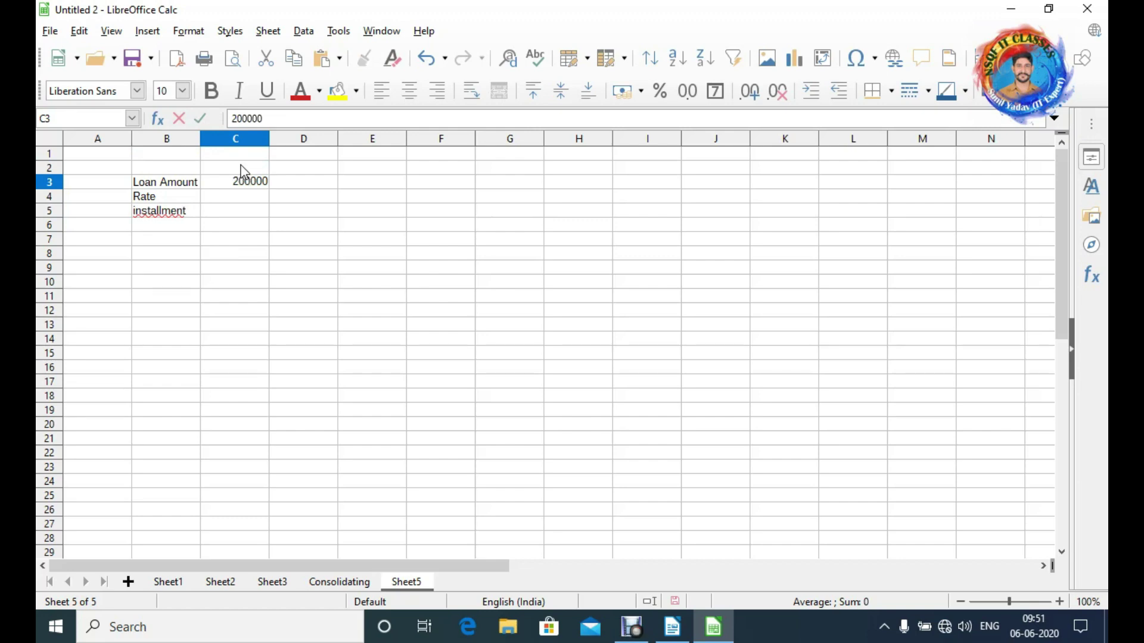
pyautogui.press('Return')
# - Fill in the rate as 10.00% in C4 and the installment as 48 in C5
pyautogui.write('0')
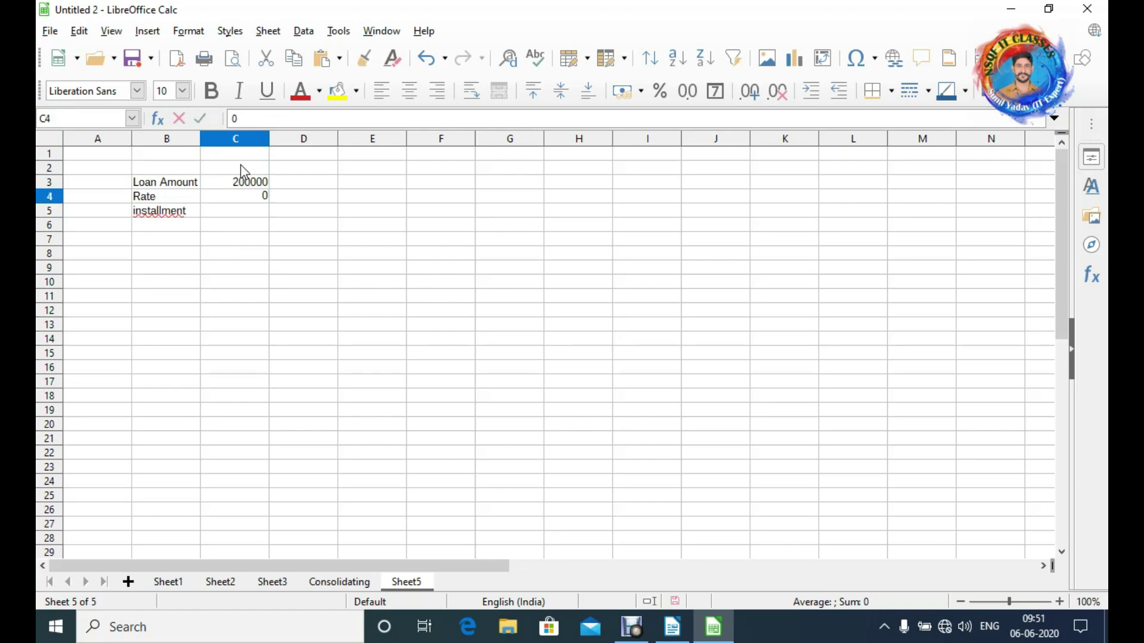
pyautogui.write('%')
pyautogui.press('BackSpace')
pyautogui.press('BackSpace')
pyautogui.write('10.00%')
pyautogui.press('Return')
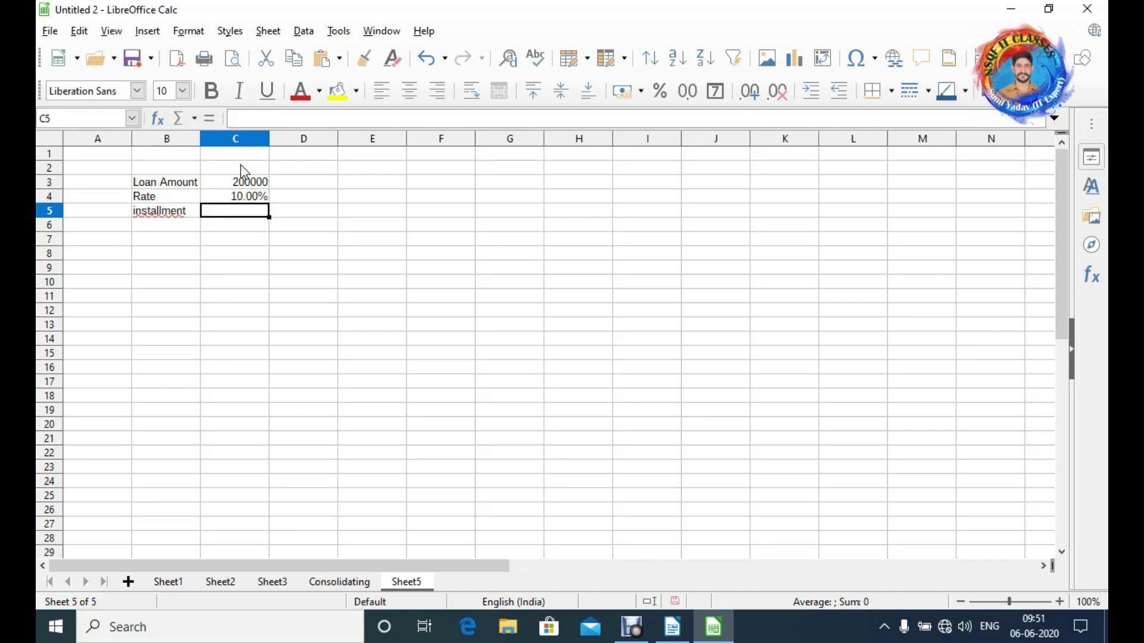
pyautogui.write('48')
pyautogui.press('Return')
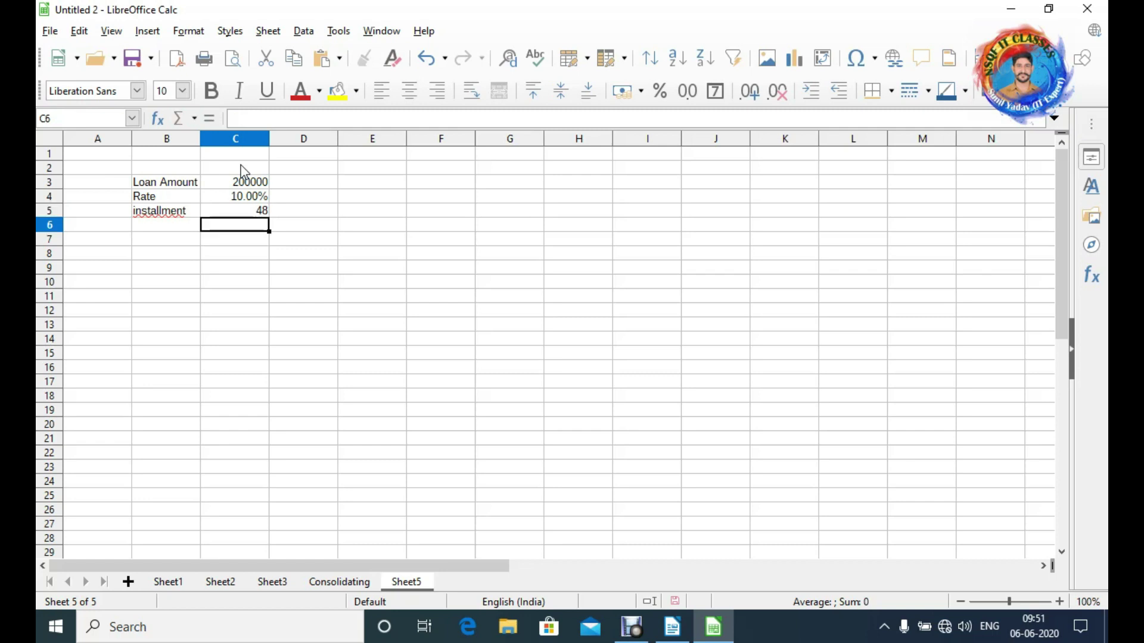
# - In D8, multiply the loan amount, rate and installment with the formula =C3*C4*C5
pyautogui.press('Return')
pyautogui.press('Return')
pyautogui.press('Return')
pyautogui.press('Down')
pyautogui.press('Right')
pyautogui.press('Up')
pyautogui.press('Up')
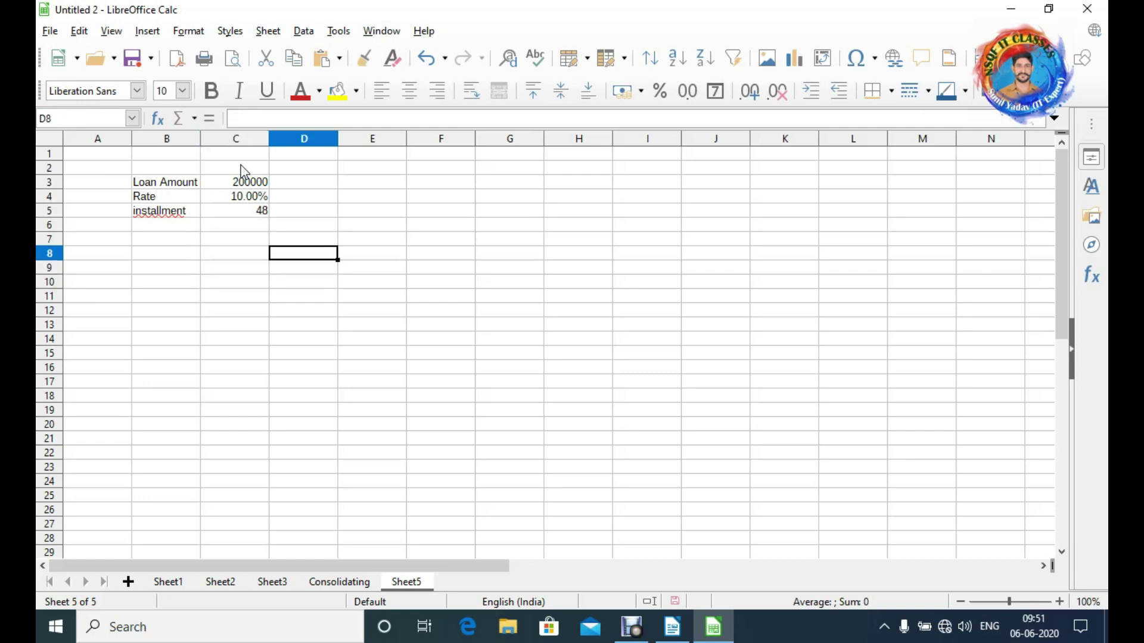
pyautogui.press('Up')
pyautogui.press('Up')
pyautogui.press('Left')
pyautogui.press('Down')
pyautogui.press('Down')
pyautogui.press('Down')
pyautogui.press('Right')
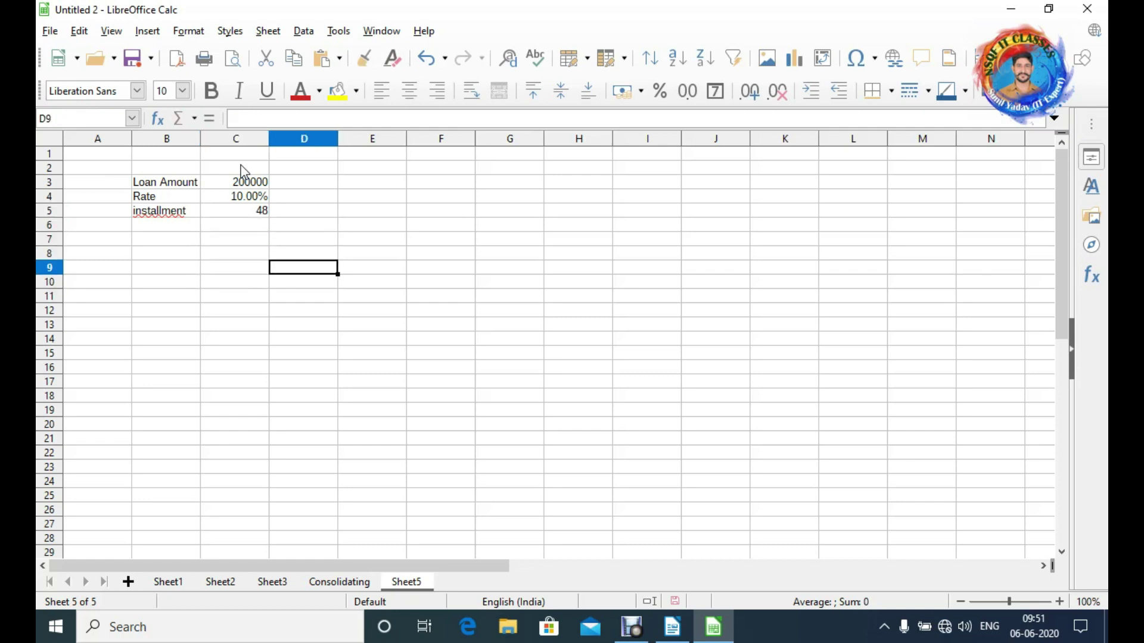
pyautogui.press('Up')
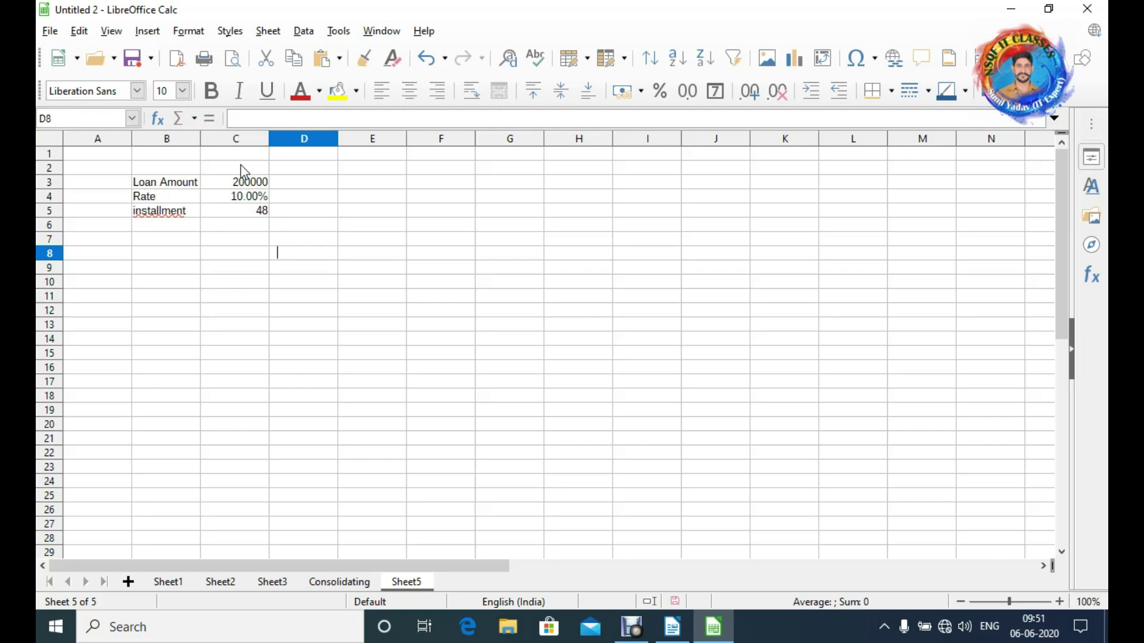
pyautogui.write('=')
pyautogui.press('Up')
pyautogui.press('Up')
pyautogui.press('Up')
pyautogui.press('Up')
pyautogui.press('Up')
pyautogui.press('Up')
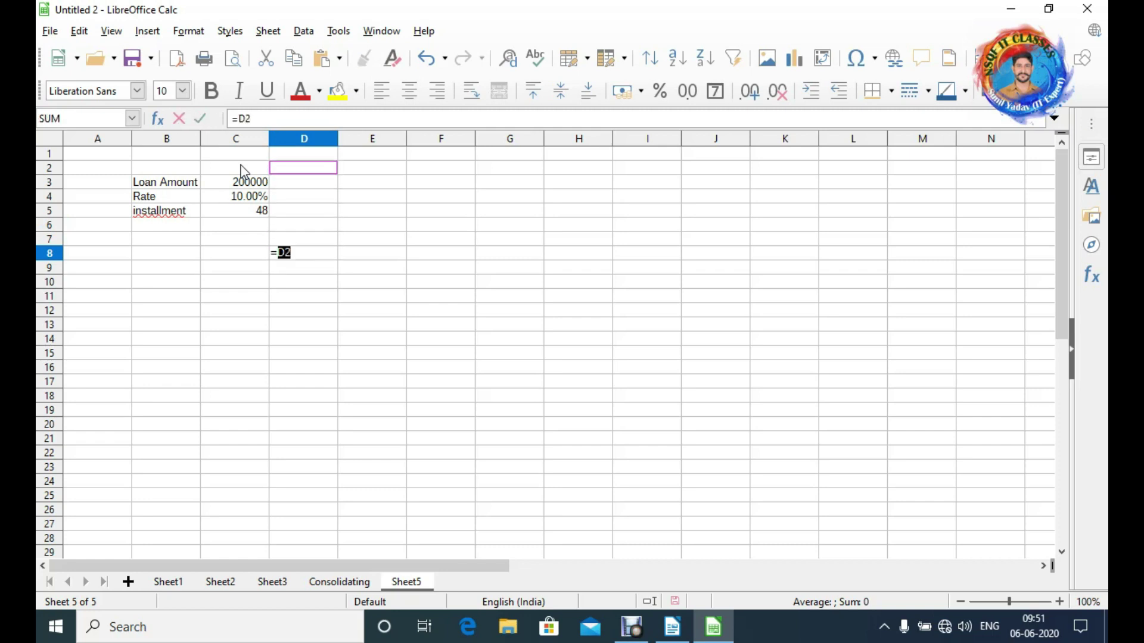
pyautogui.press('Left')
pyautogui.press('Down')
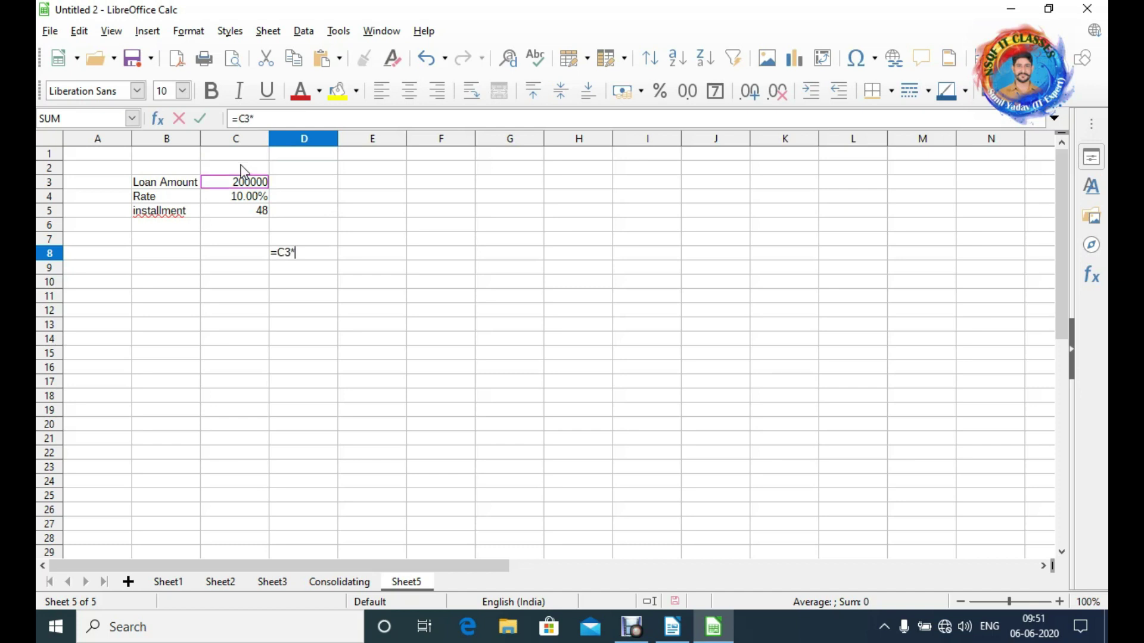
pyautogui.write('*')
pyautogui.press('Up')
pyautogui.press('Up')
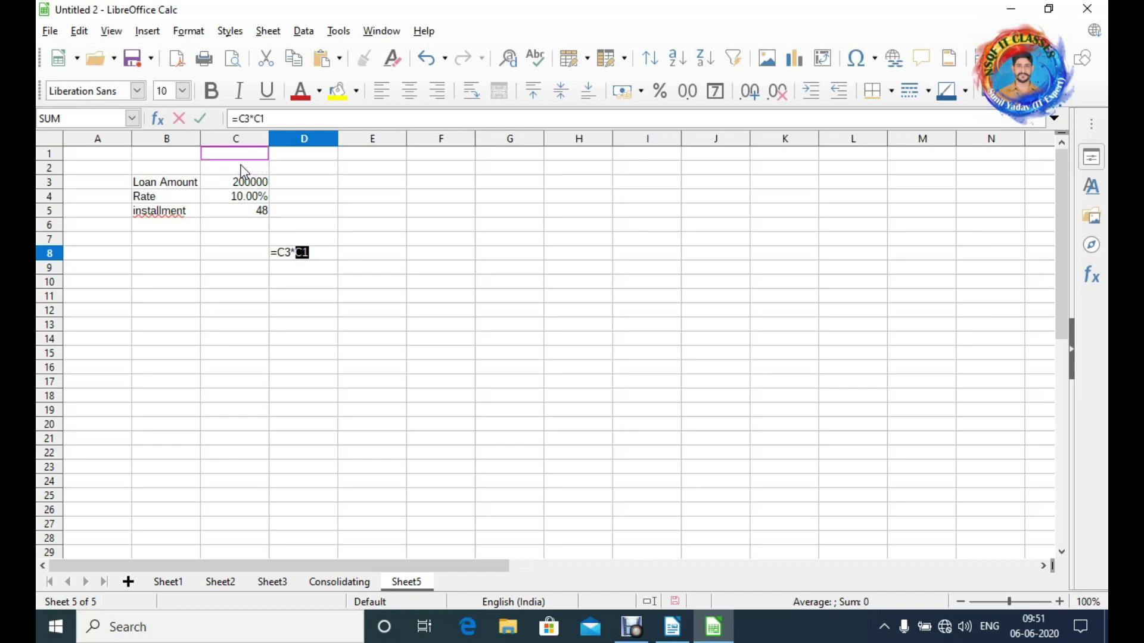
pyautogui.press('Down')
pyautogui.press('Down')
pyautogui.press('Down')
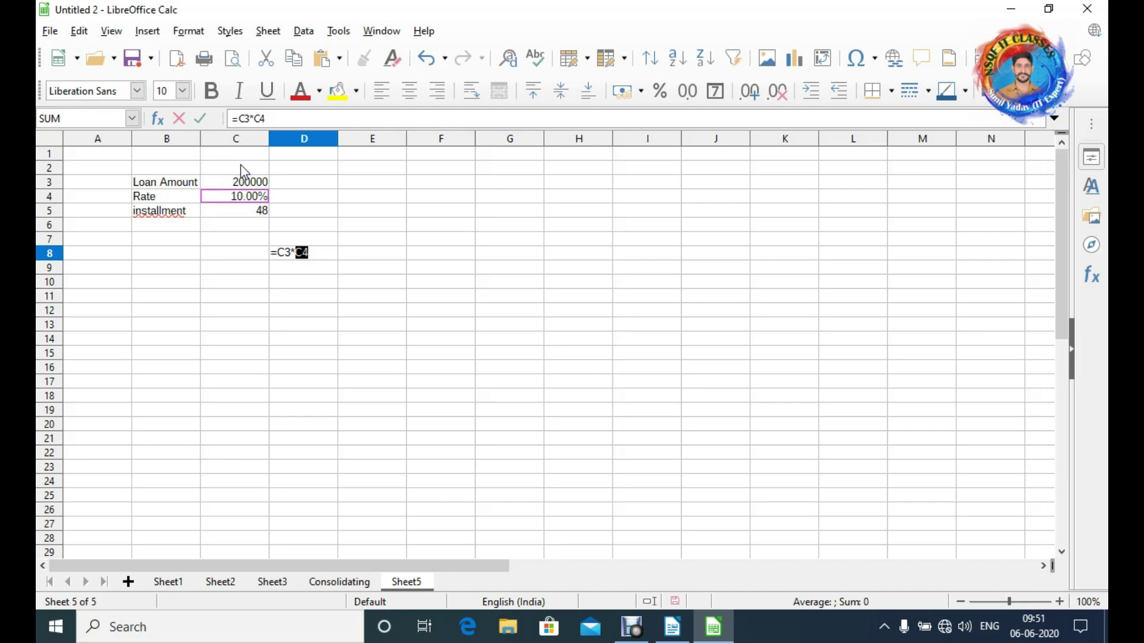
pyautogui.write('*')
pyautogui.press('Down')
pyautogui.press('Return')
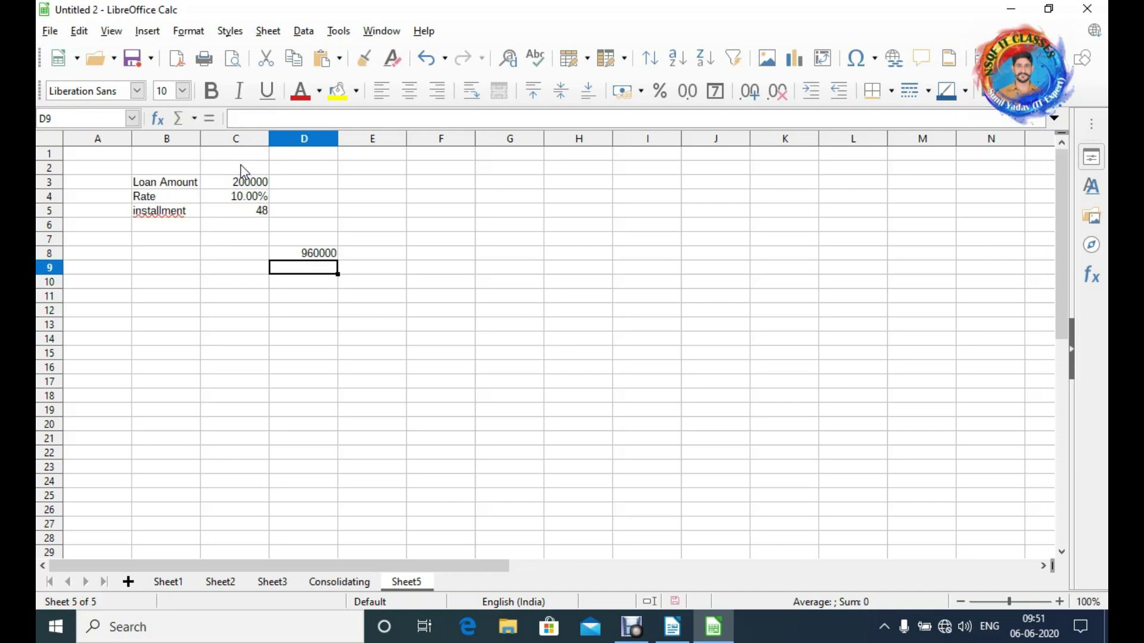
# - Change the installment value in C5 to 4 and check the recalculated formula cell D8
pyautogui.click(327, 257)
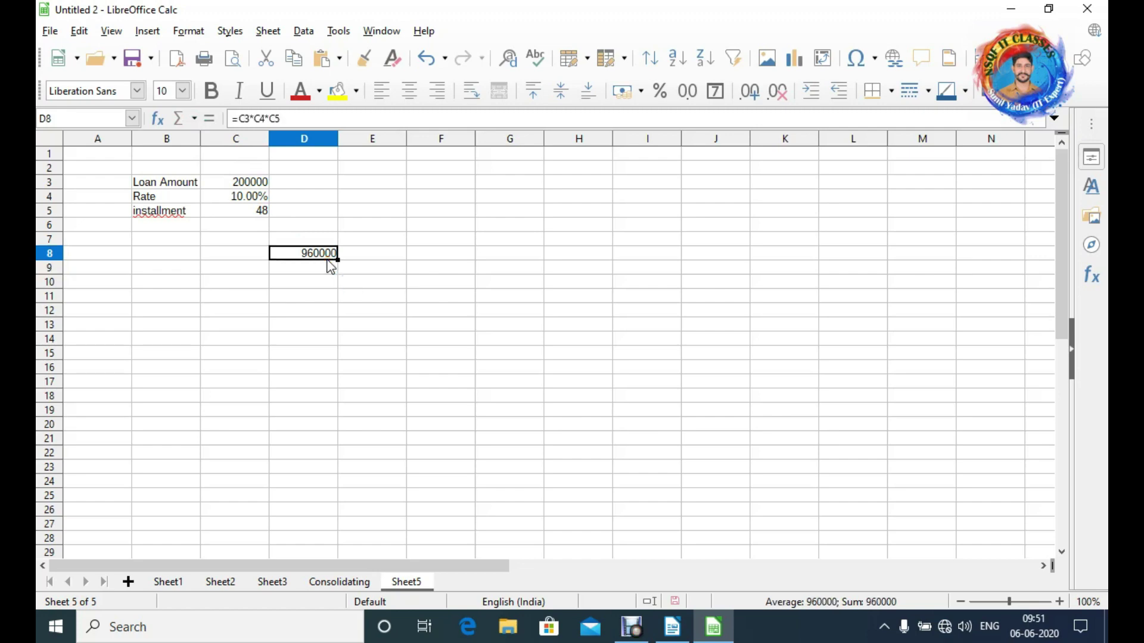
pyautogui.click(241, 210)
pyautogui.write('4')
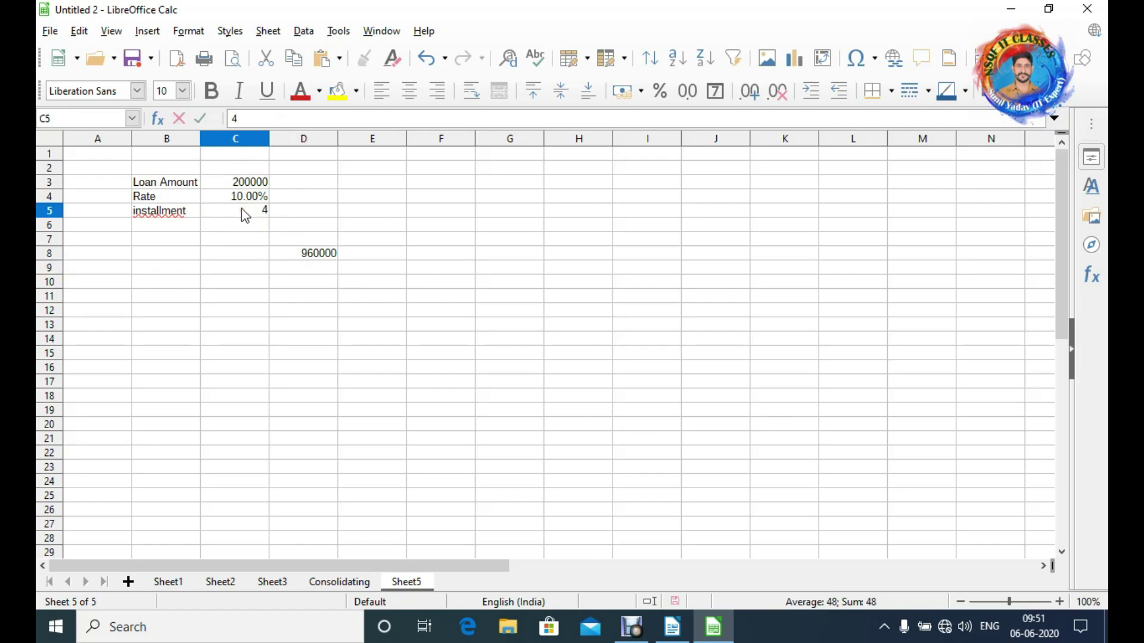
pyautogui.press('Return')
pyautogui.press('Right')
pyautogui.press('Right')
pyautogui.press('Down')
pyautogui.press('Down')
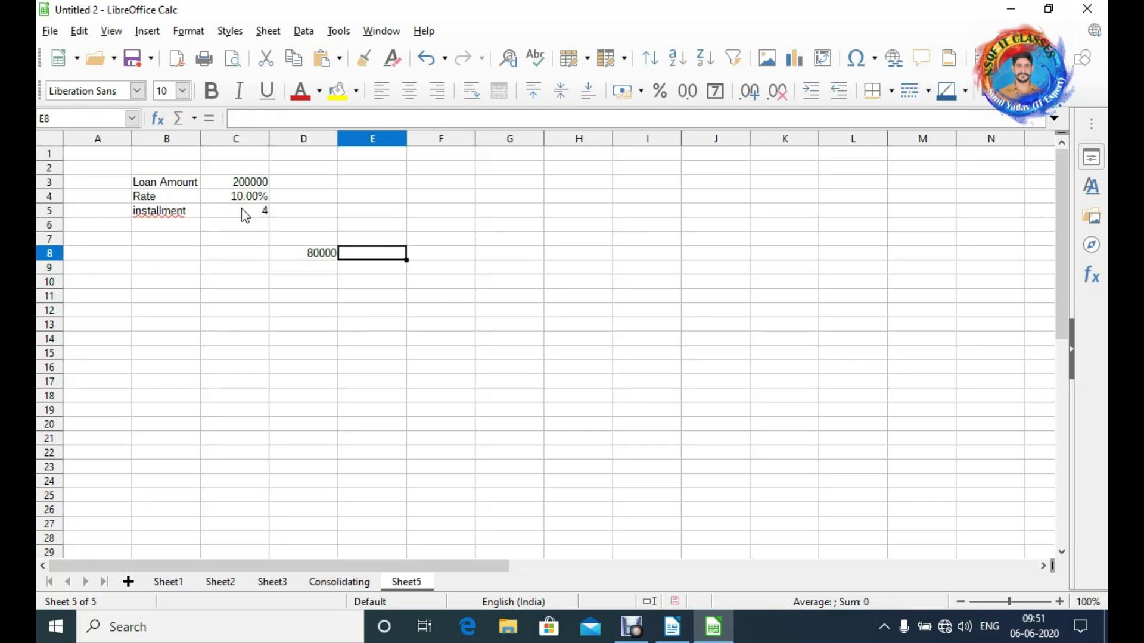
pyautogui.press('Left')
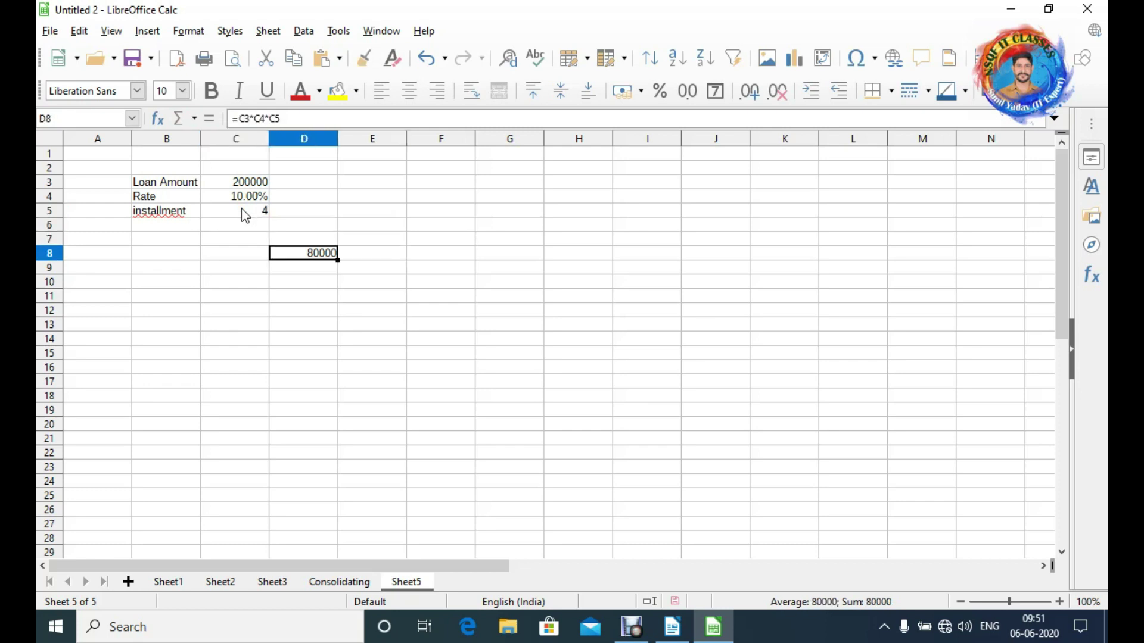
# - Replace the label in B3 with "amount"
pyautogui.press('Up')
pyautogui.press('Up')
pyautogui.press('Up')
pyautogui.press('Up')
pyautogui.press('Up')
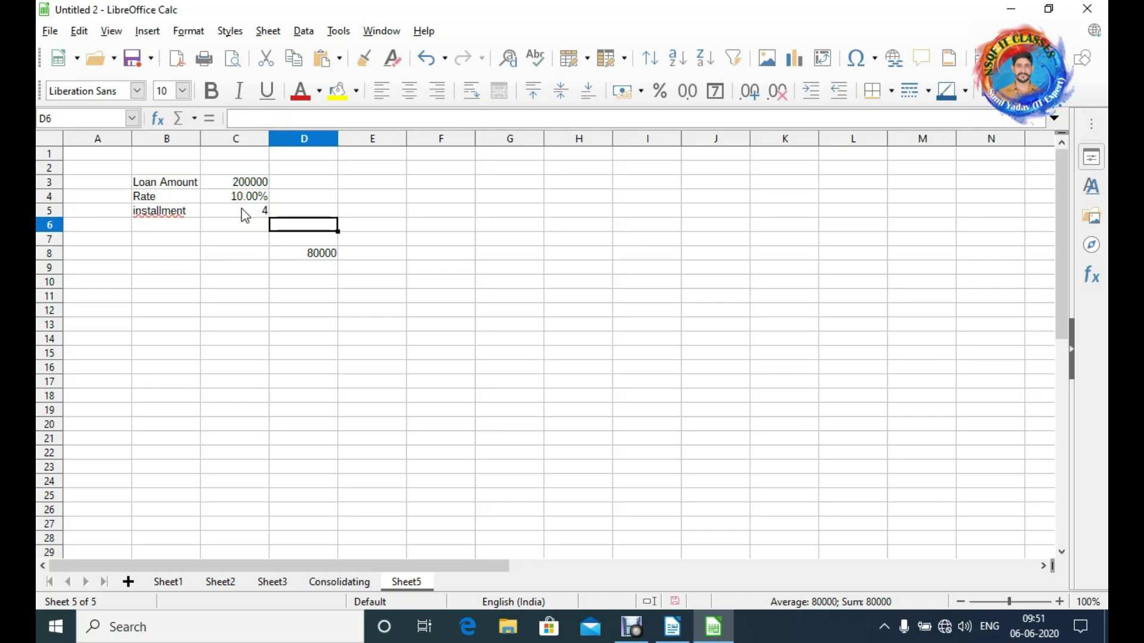
pyautogui.press('Left')
pyautogui.press('Left')
pyautogui.write('anmoun')
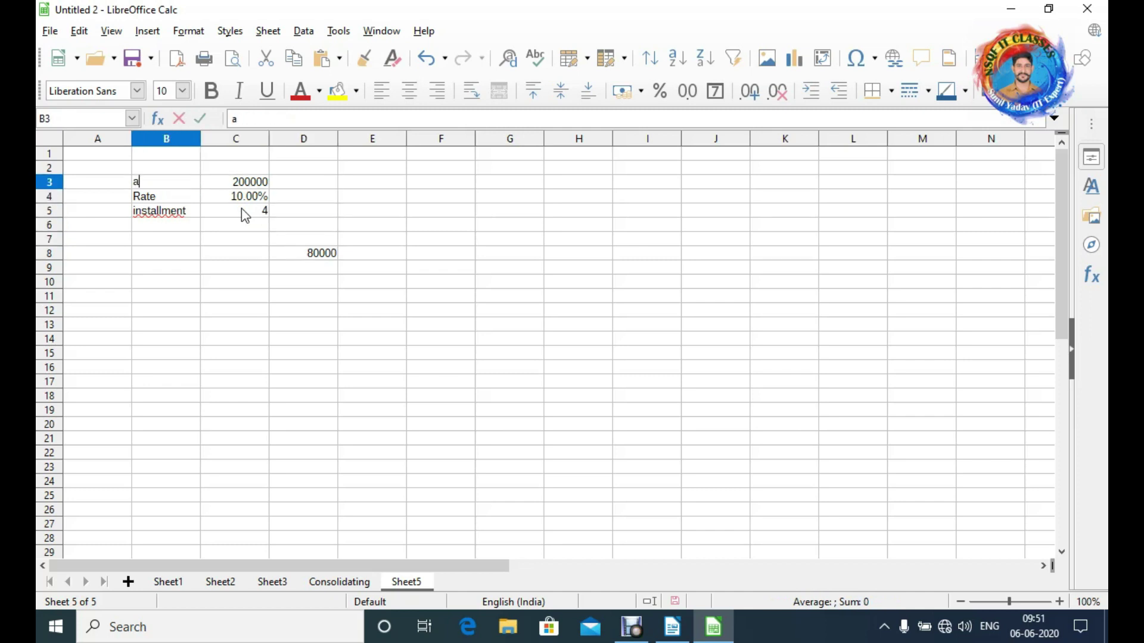
pyautogui.press('BackSpace')
pyautogui.press('BackSpace')
pyautogui.press('BackSpace')
pyautogui.press('BackSpace')
pyautogui.press('BackSpace')
pyautogui.write('mount')
pyautogui.press('Return')
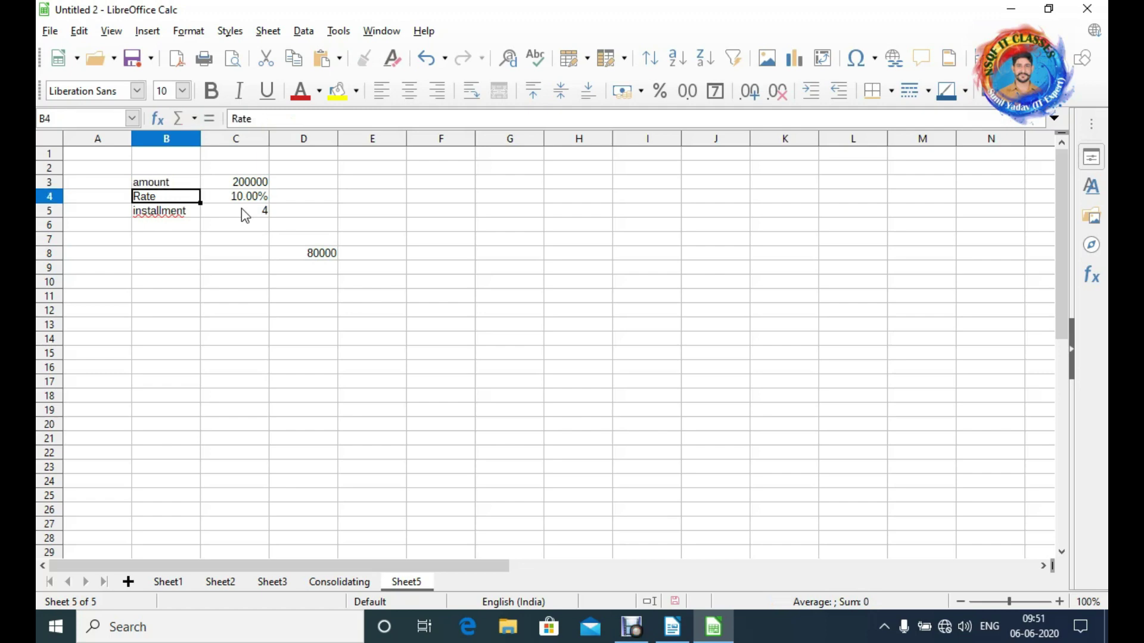
# - Change the label in B5 to "Time"
pyautogui.press('Down')
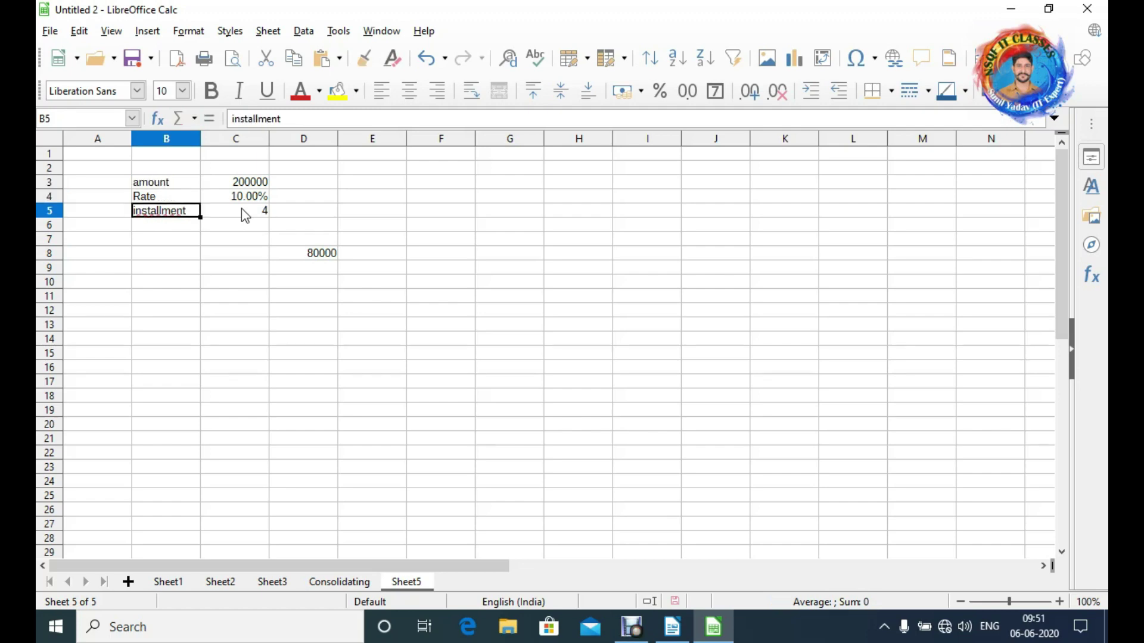
pyautogui.write('Time')
pyautogui.press('Return')
# - Enter 11.00% as the first alternative rate in C9, diagonally below the formula cell D8
pyautogui.press('Down')
pyautogui.press('Down')
pyautogui.press('Down')
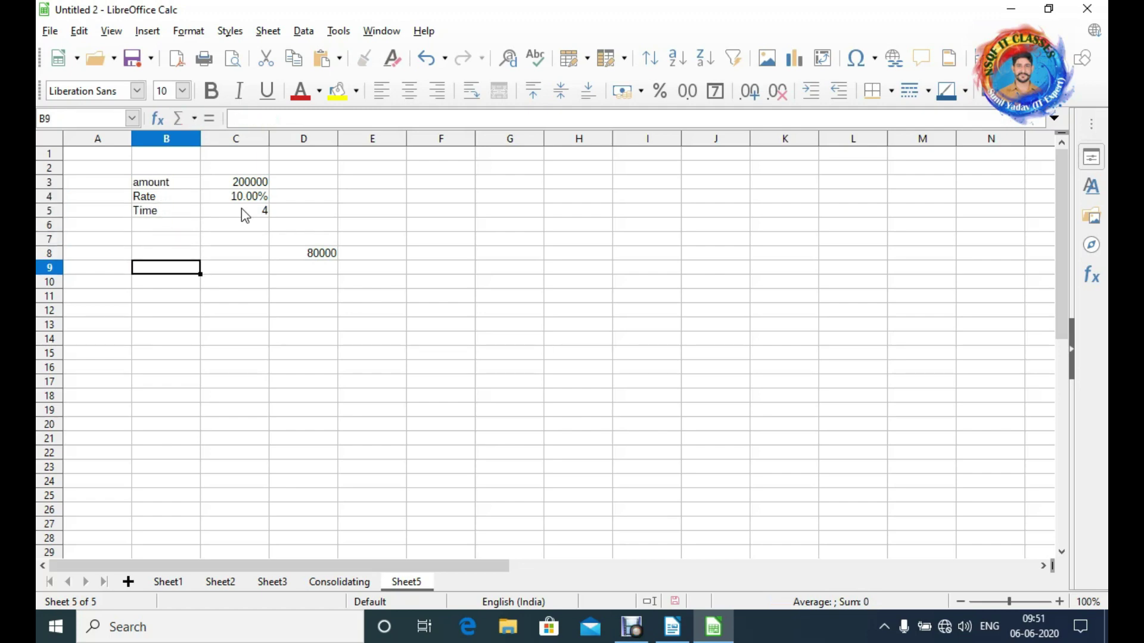
pyautogui.press('Right')
pyautogui.press('Right')
pyautogui.press('Right')
pyautogui.press('Up')
pyautogui.press('Left')
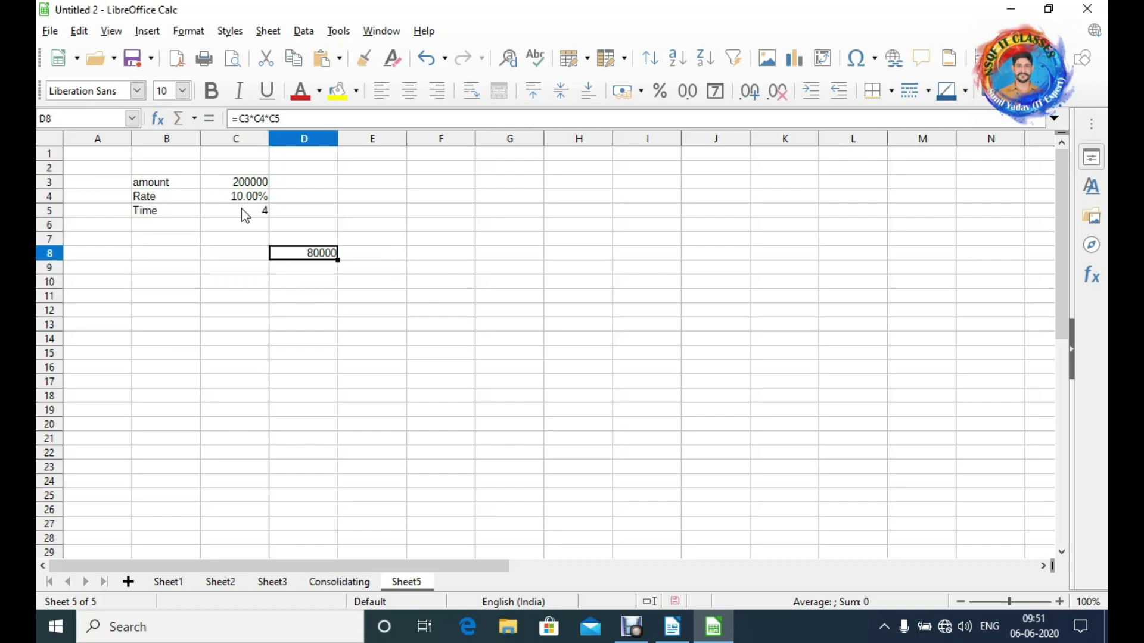
pyautogui.press('Left')
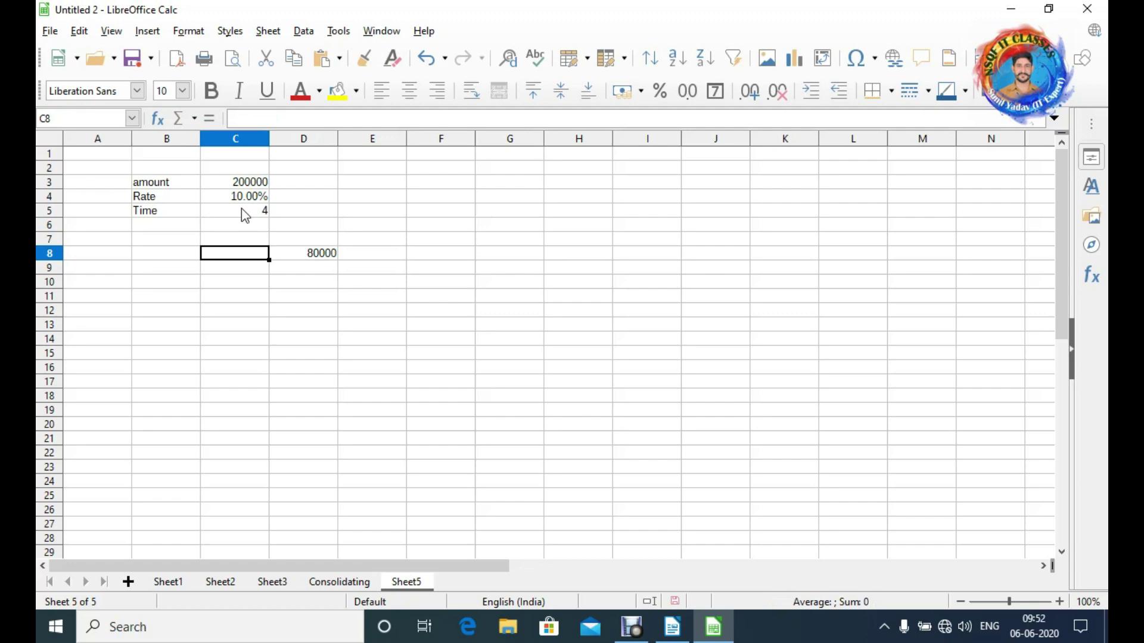
pyautogui.press('Down')
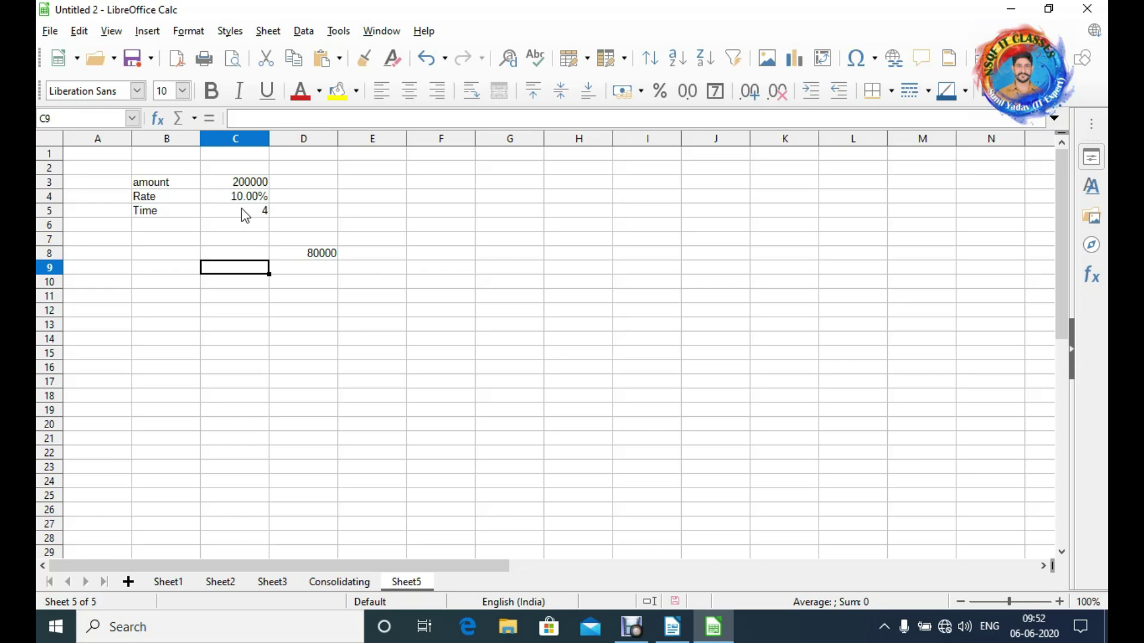
pyautogui.write('1')
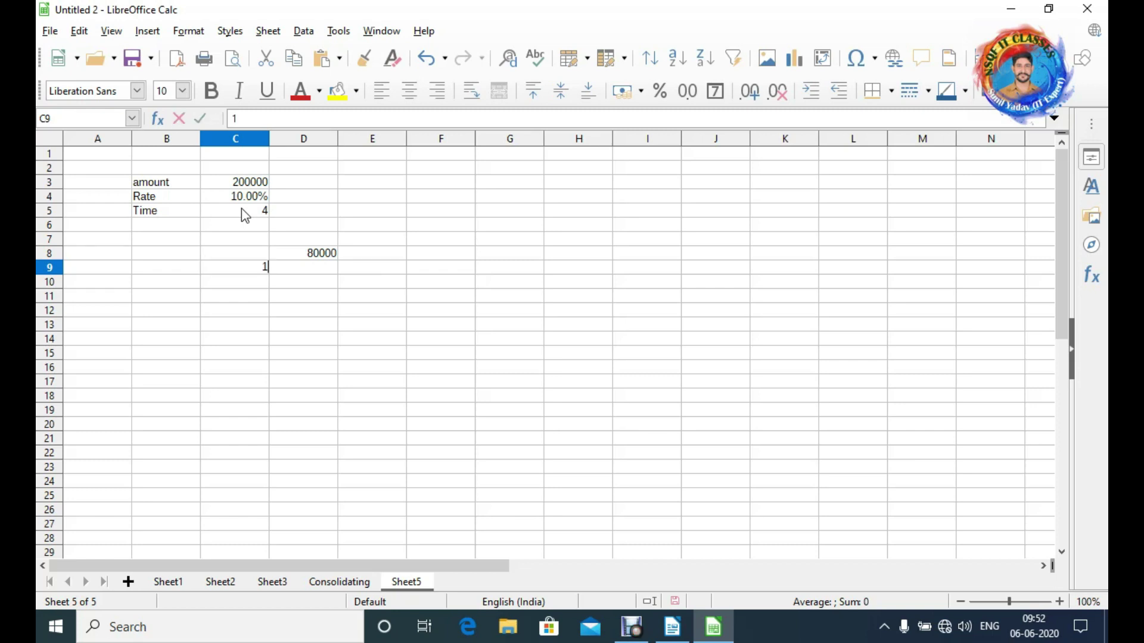
pyautogui.write('1.00')
pyautogui.write('%')
pyautogui.press('Return')
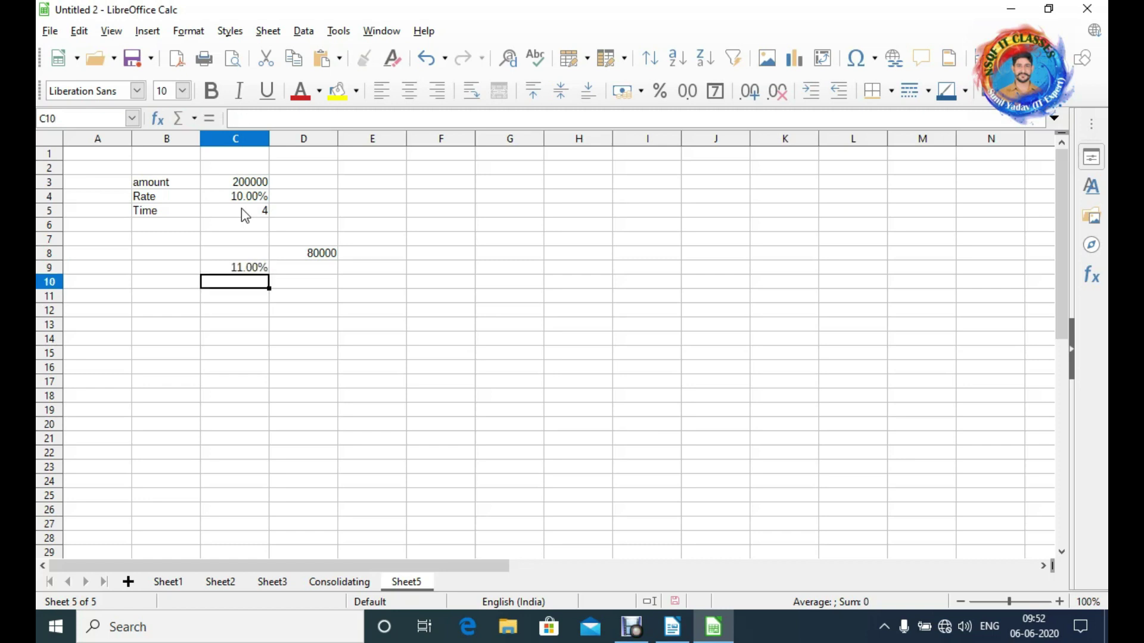
# - Continue the list of alternative rates in C10:C13 with 12.00%, 9.00%, 8.00% and 8.5%
pyautogui.write('2')
pyautogui.press('BackSpace')
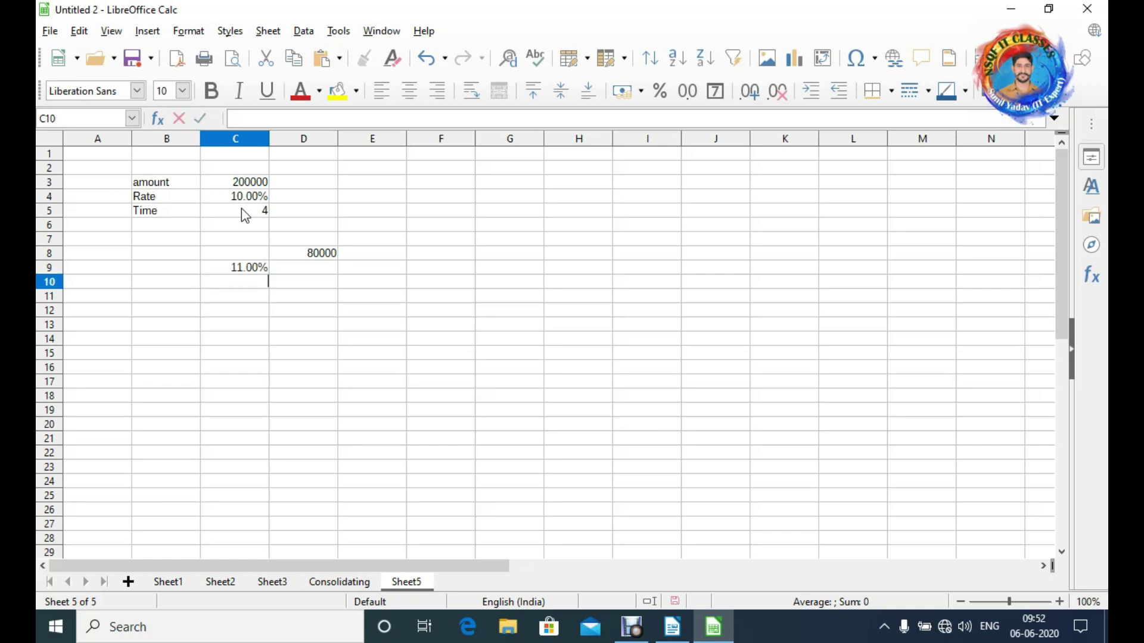
pyautogui.write('12.00%')
pyautogui.press('Return')
pyautogui.write('9.00%')
pyautogui.press('Return')
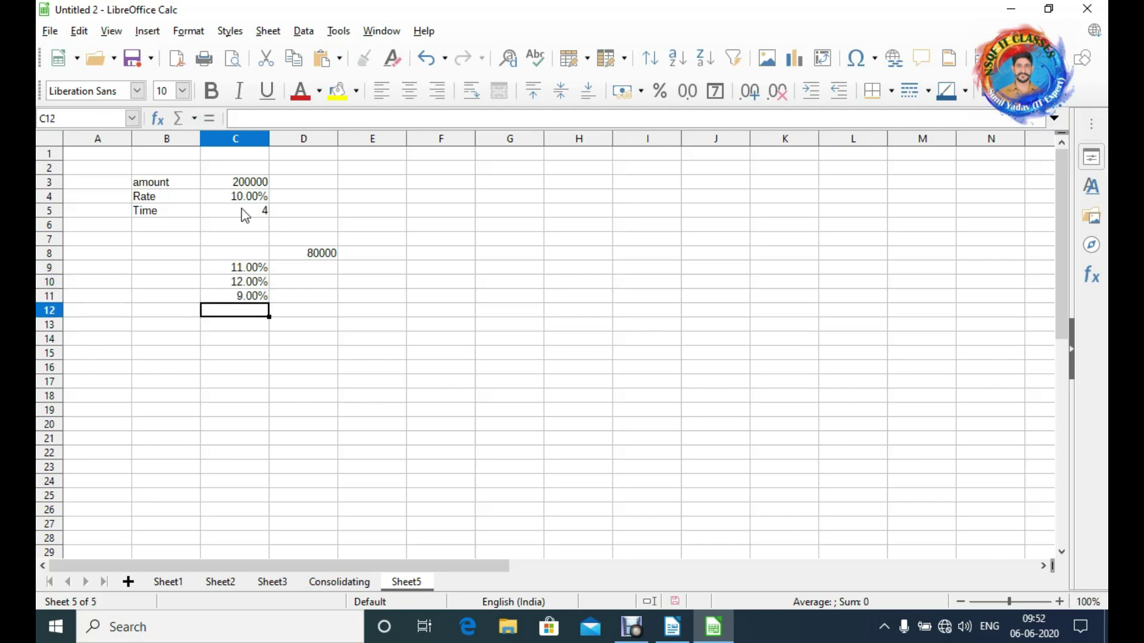
pyautogui.write('8.00%')
pyautogui.press('Return')
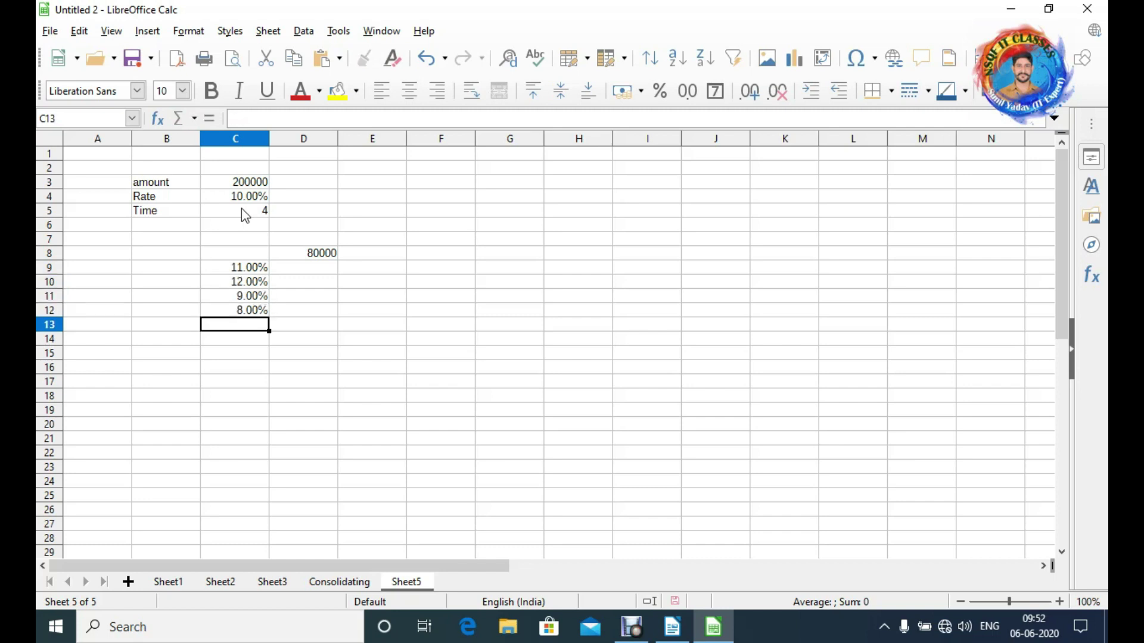
pyautogui.write('8.5%')
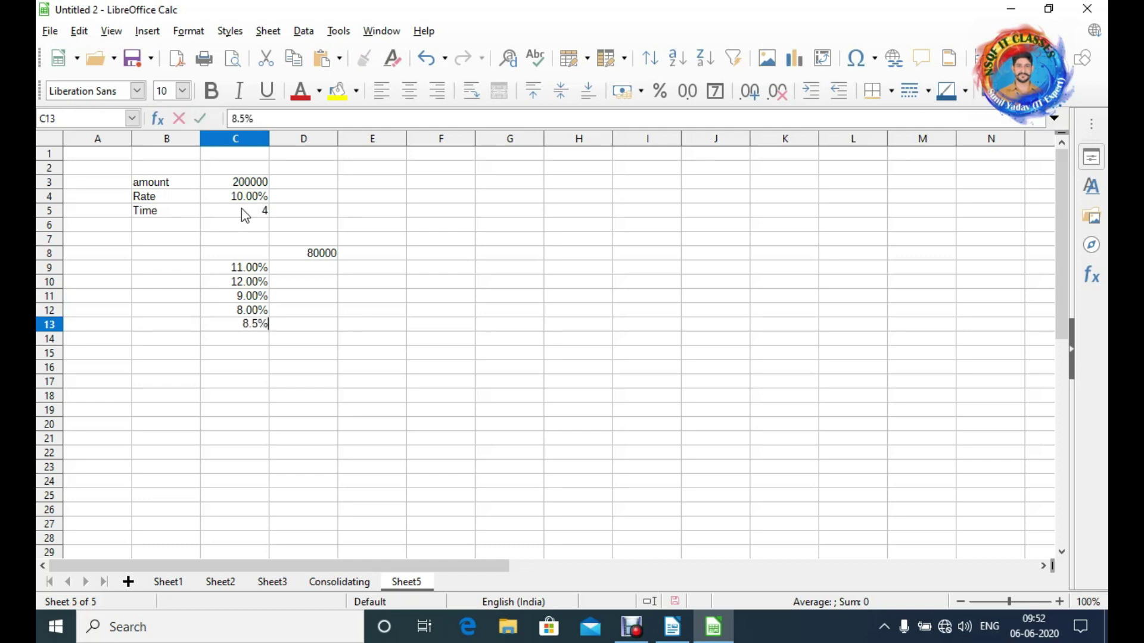
pyautogui.press('Return')
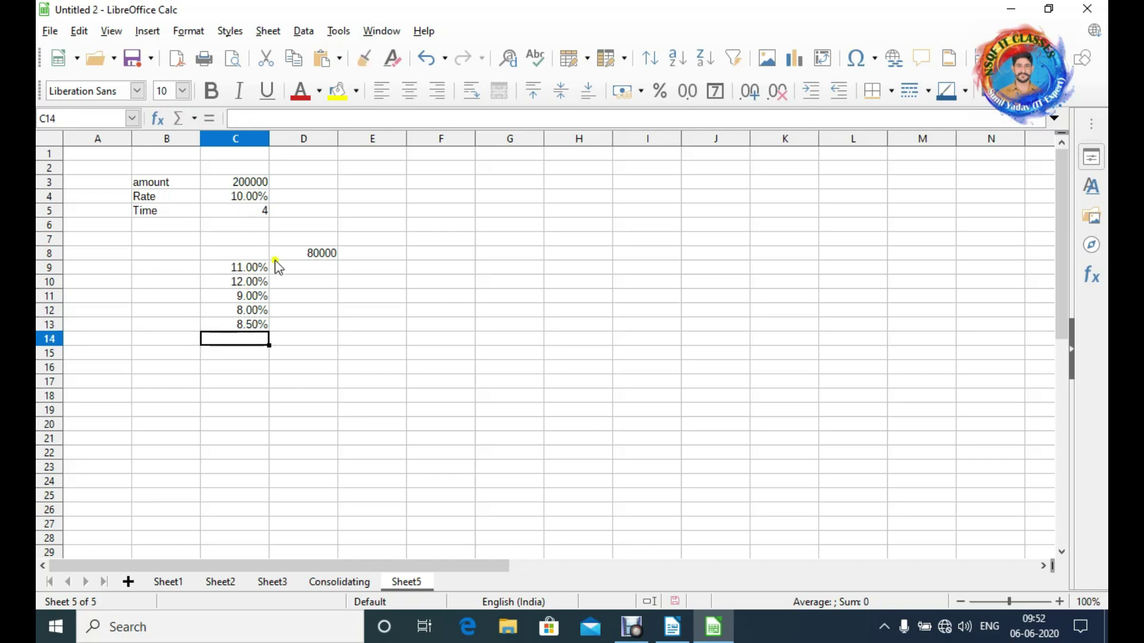
# - Run Multiple Operations on C9:D13 with $D$8 as the formula and $C$4 as the column input cell
pyautogui.click(255, 269)
pyautogui.moveTo(254, 268); pyautogui.dragTo(296, 324)
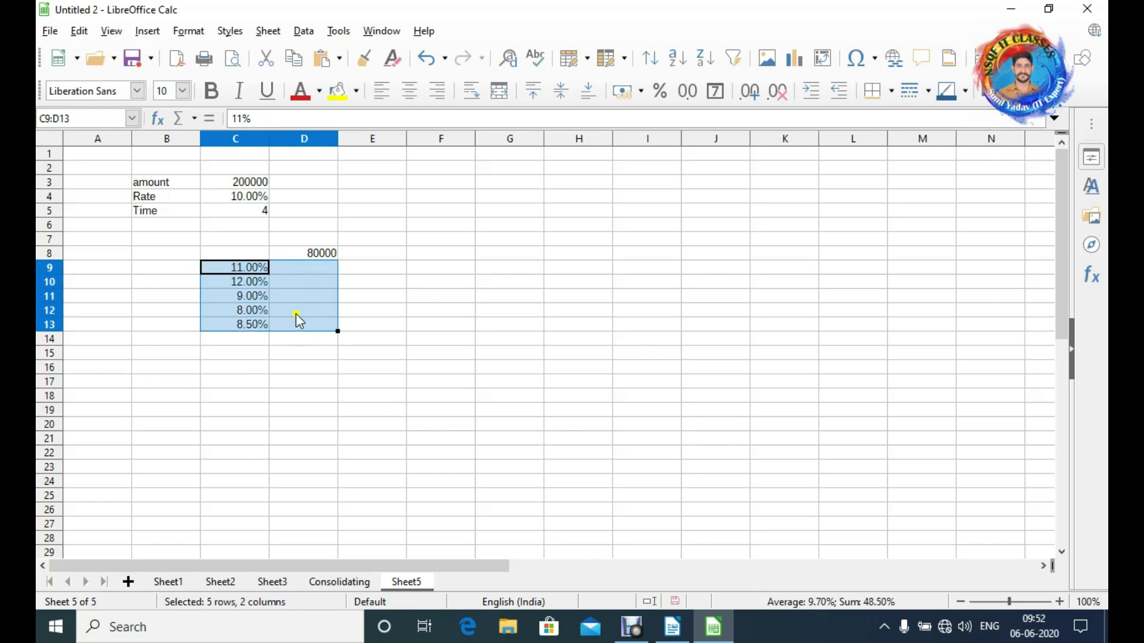
pyautogui.click(305, 31)
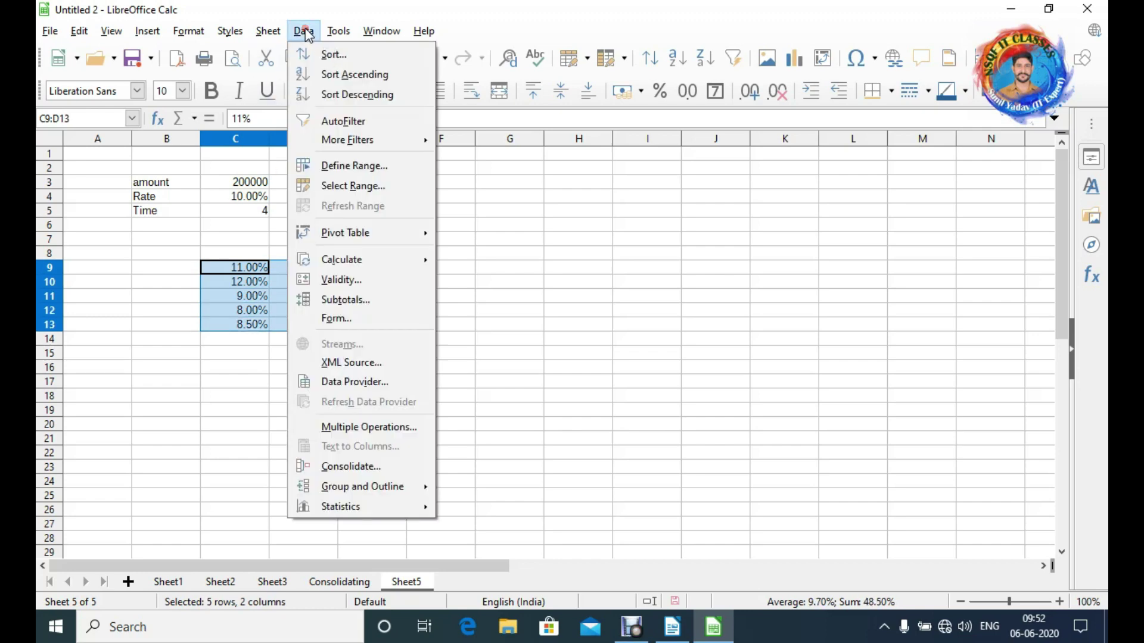
pyautogui.click(392, 426)
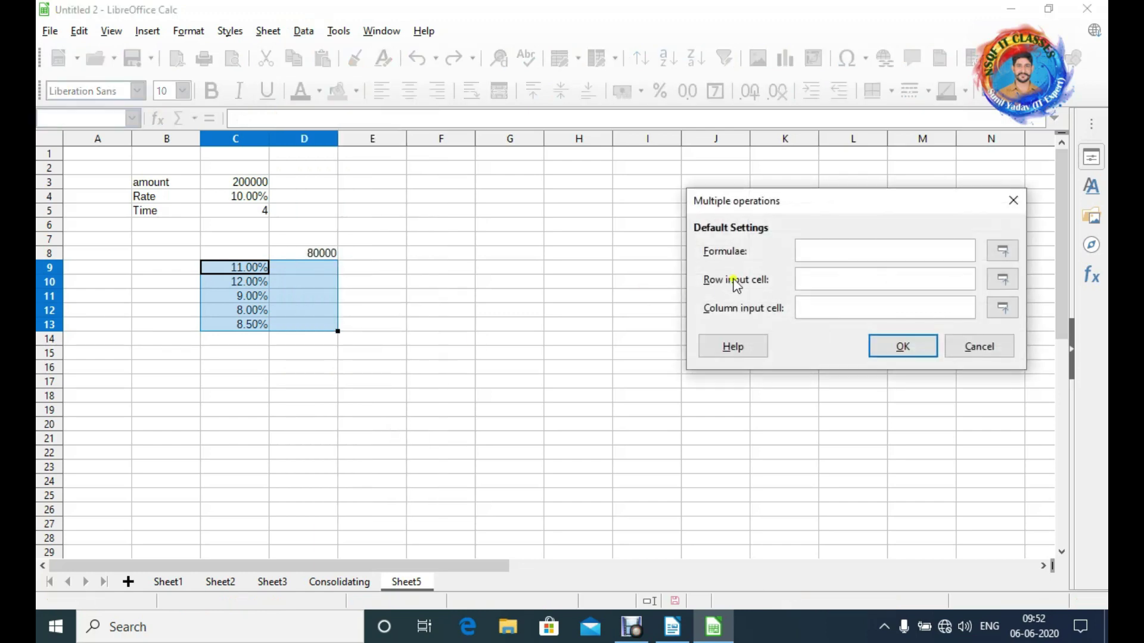
pyautogui.moveTo(811, 208); pyautogui.dragTo(614, 204)
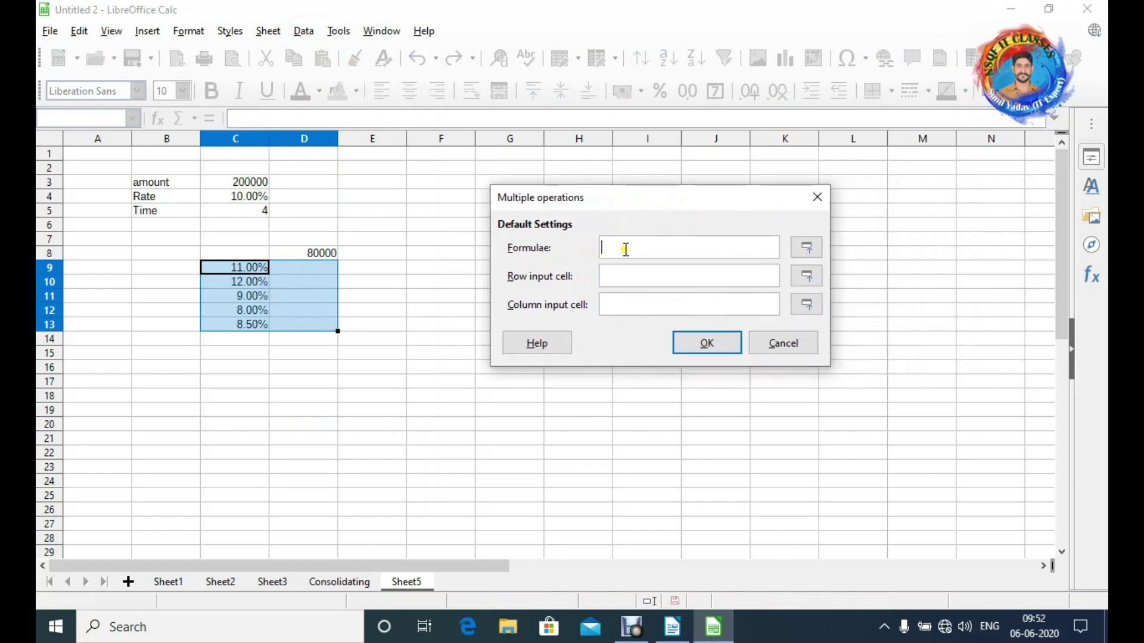
pyautogui.click(308, 255)
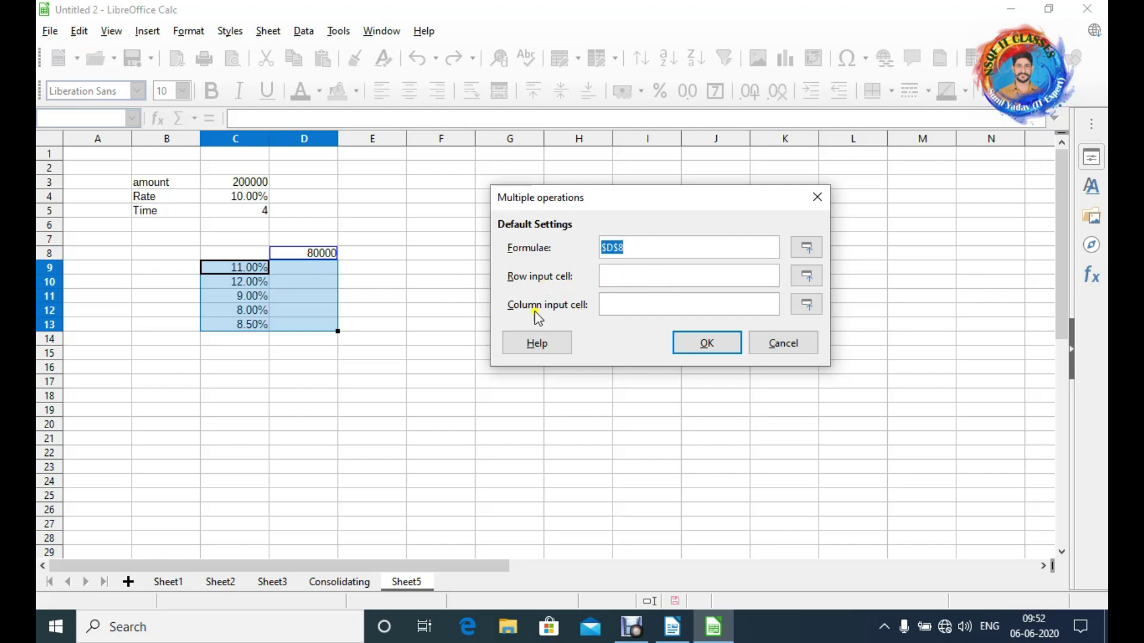
pyautogui.click(608, 308)
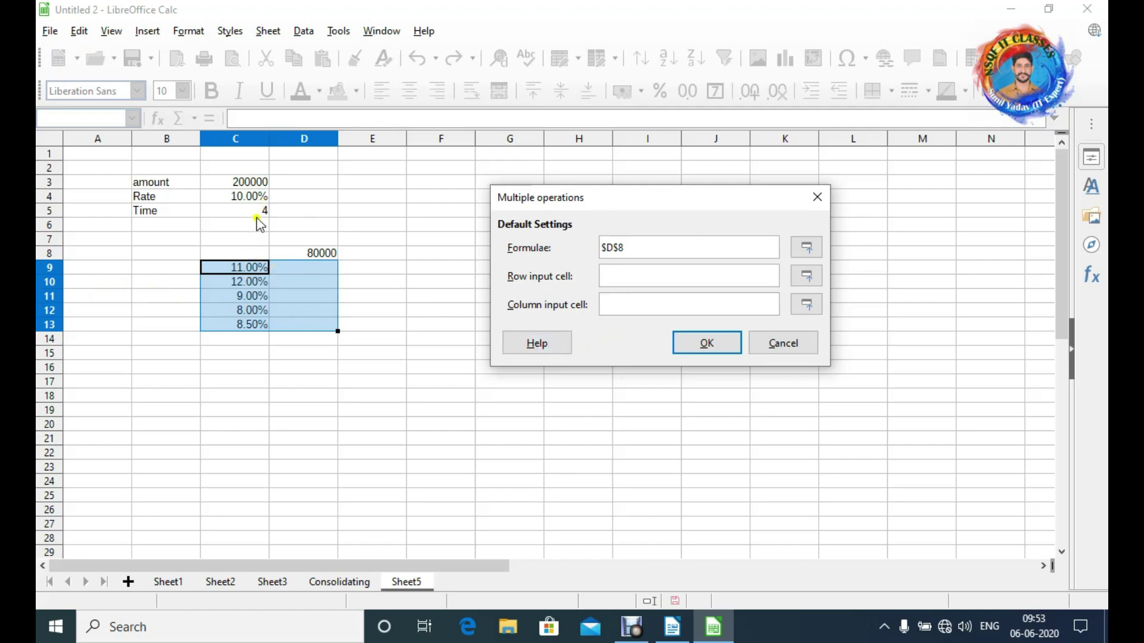
pyautogui.click(249, 198)
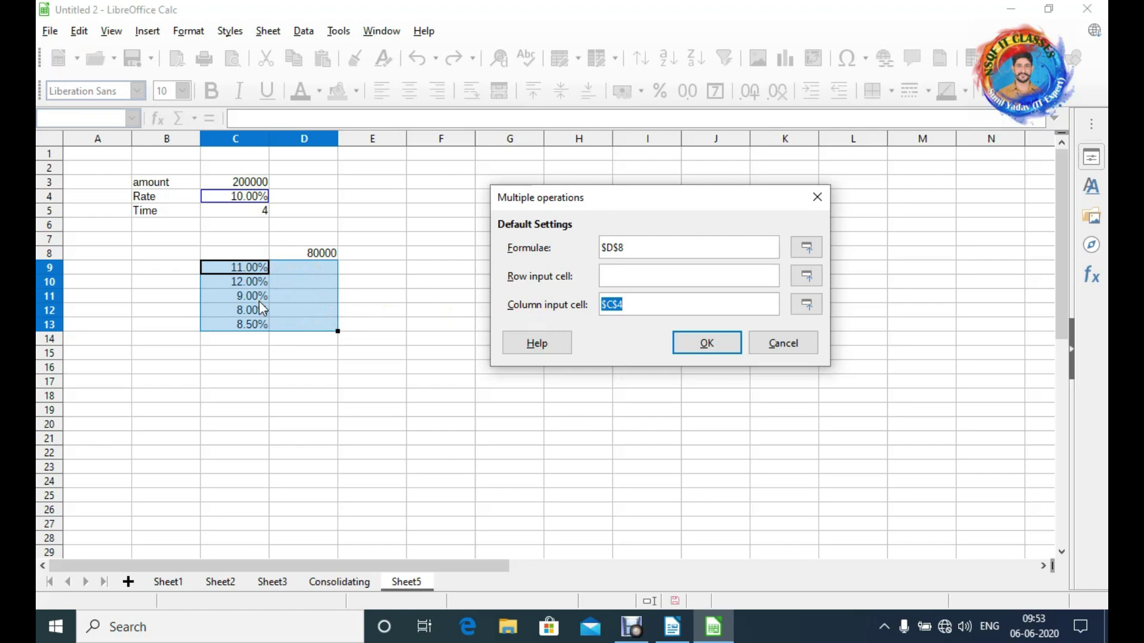
pyautogui.click(723, 345)
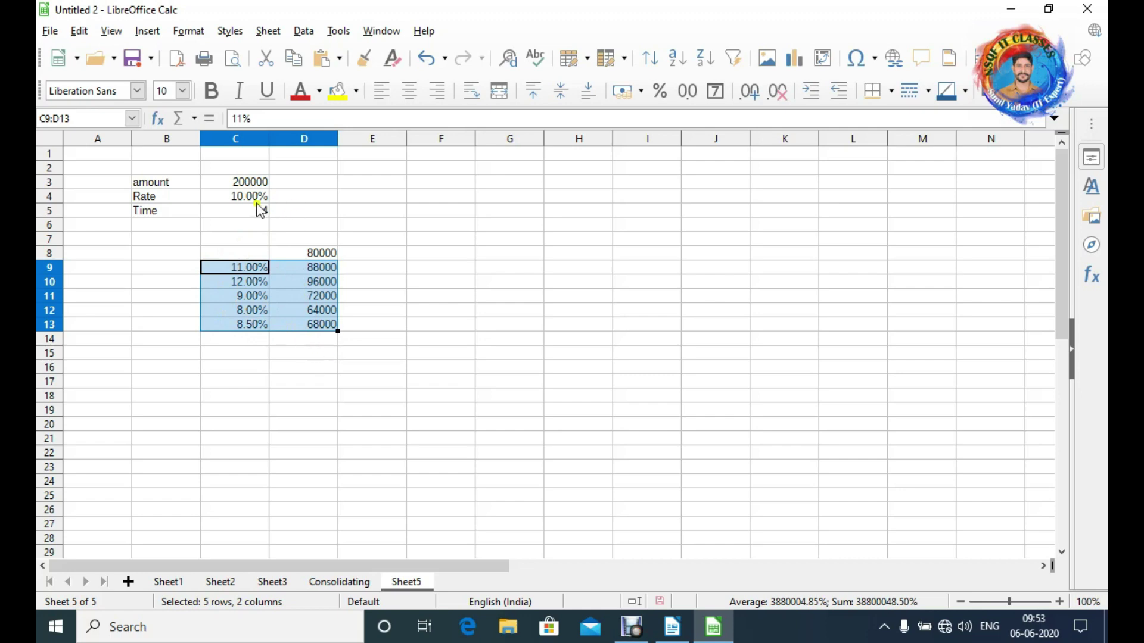
# - Enter the alternative time values 3, 5 and 2 across E7:G7
pyautogui.click(267, 258)
pyautogui.click(388, 244)
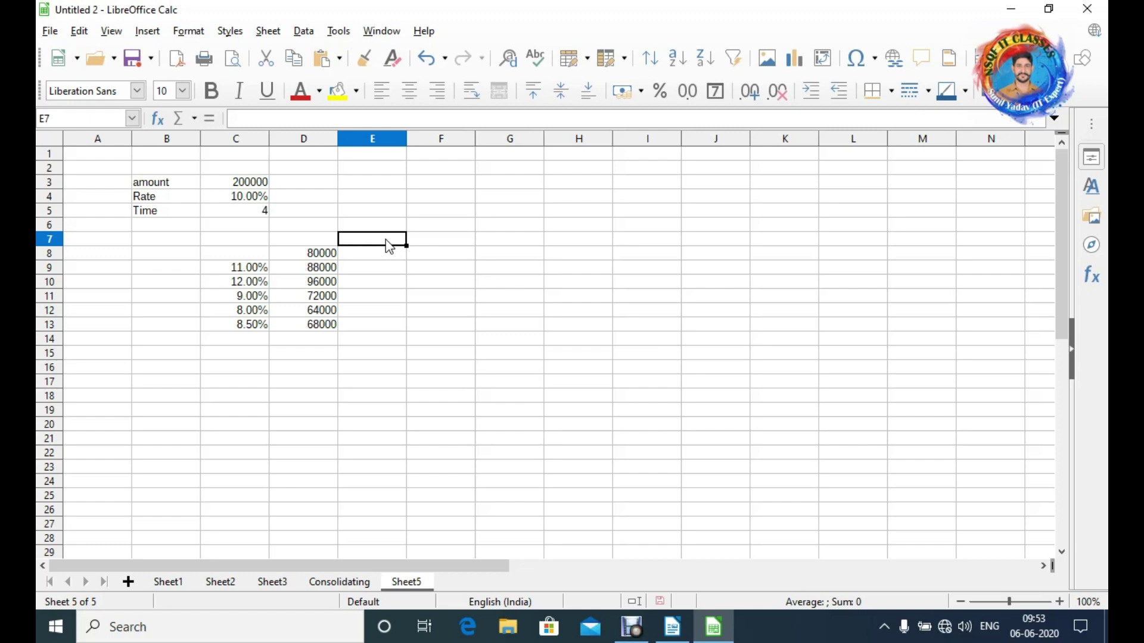
pyautogui.write('3')
pyautogui.press('Tab')
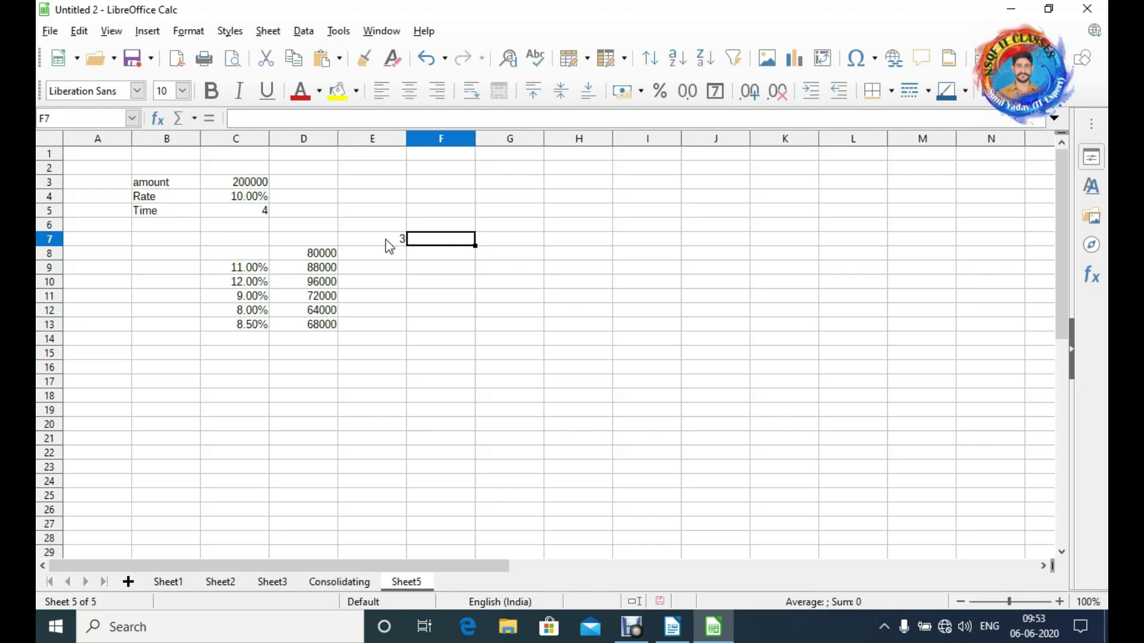
pyautogui.write('5')
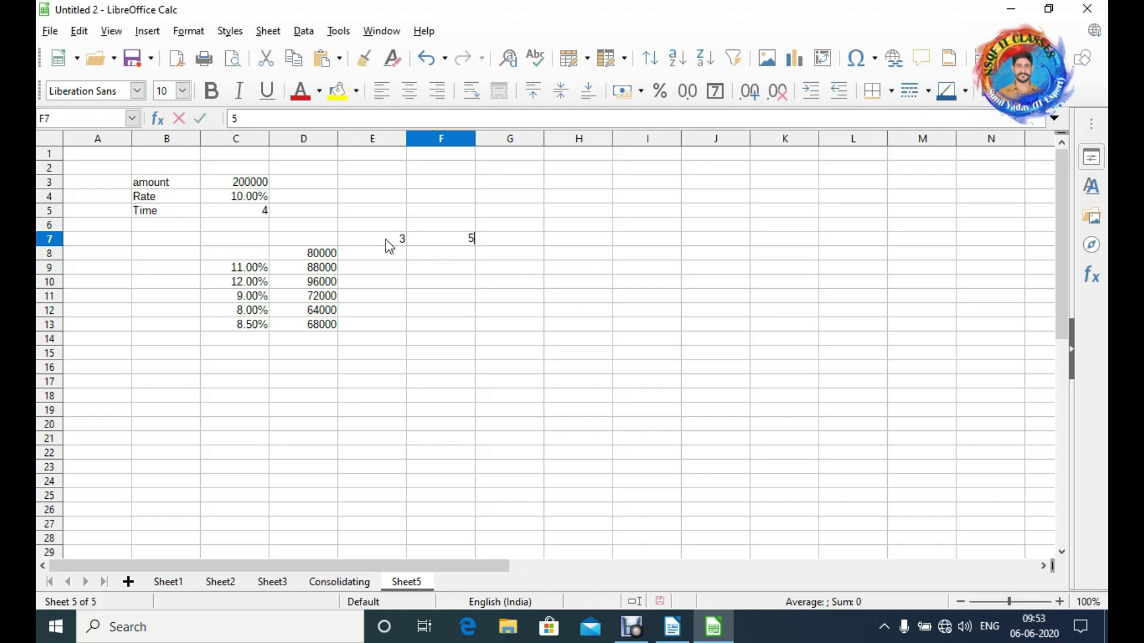
pyautogui.press('Tab')
pyautogui.write('2')
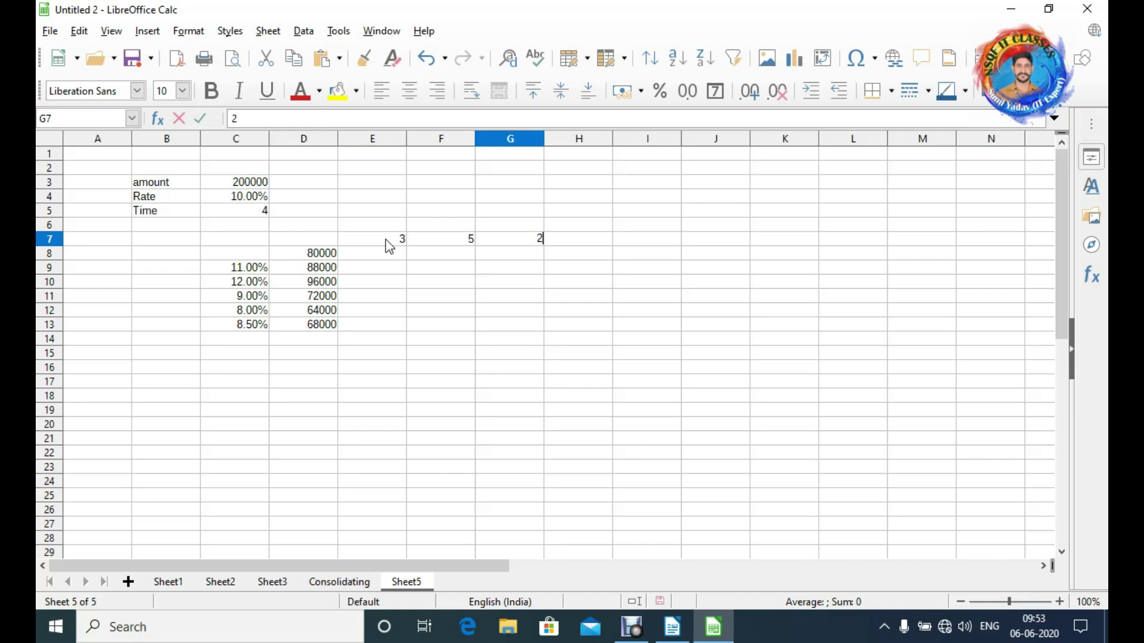
pyautogui.press('Tab')
pyautogui.press('Left')
pyautogui.press('Left')
pyautogui.press('Left')
pyautogui.press('Left')
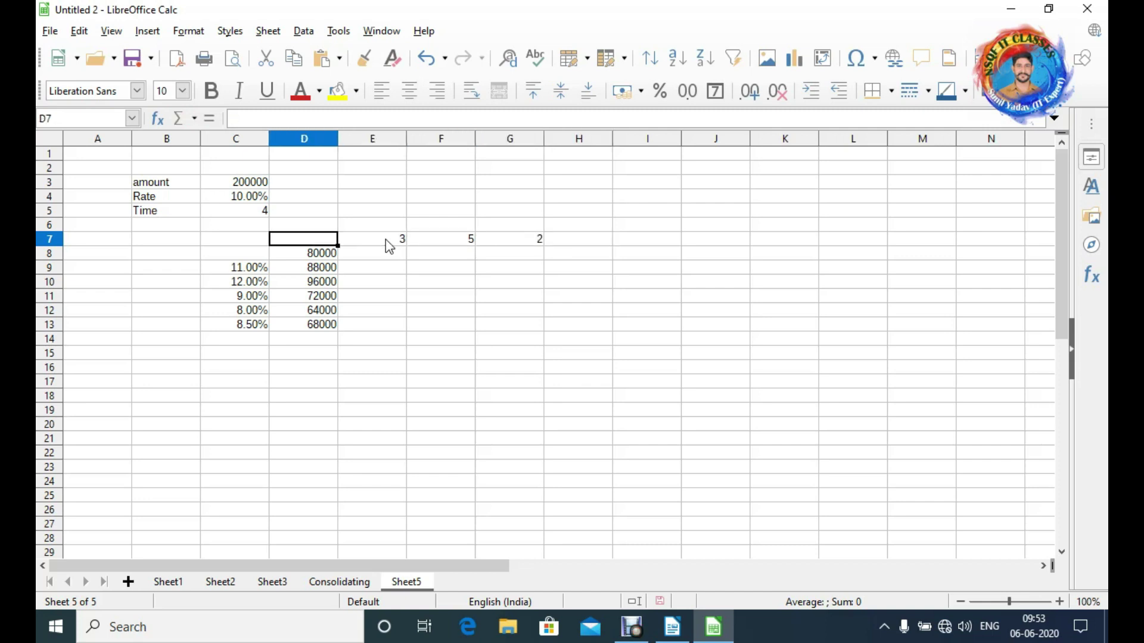
pyautogui.hotkey('shift', 'Right')
pyautogui.hotkey('shift', 'Right')
pyautogui.hotkey('shift', 'Right')
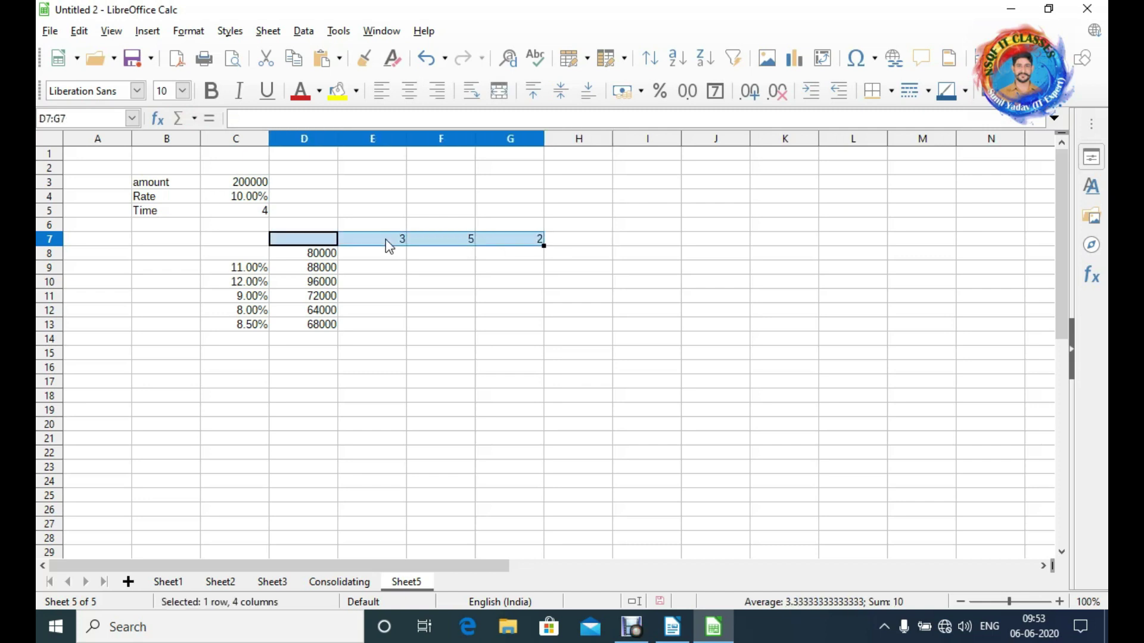
pyautogui.hotkey('shift', 'Down')
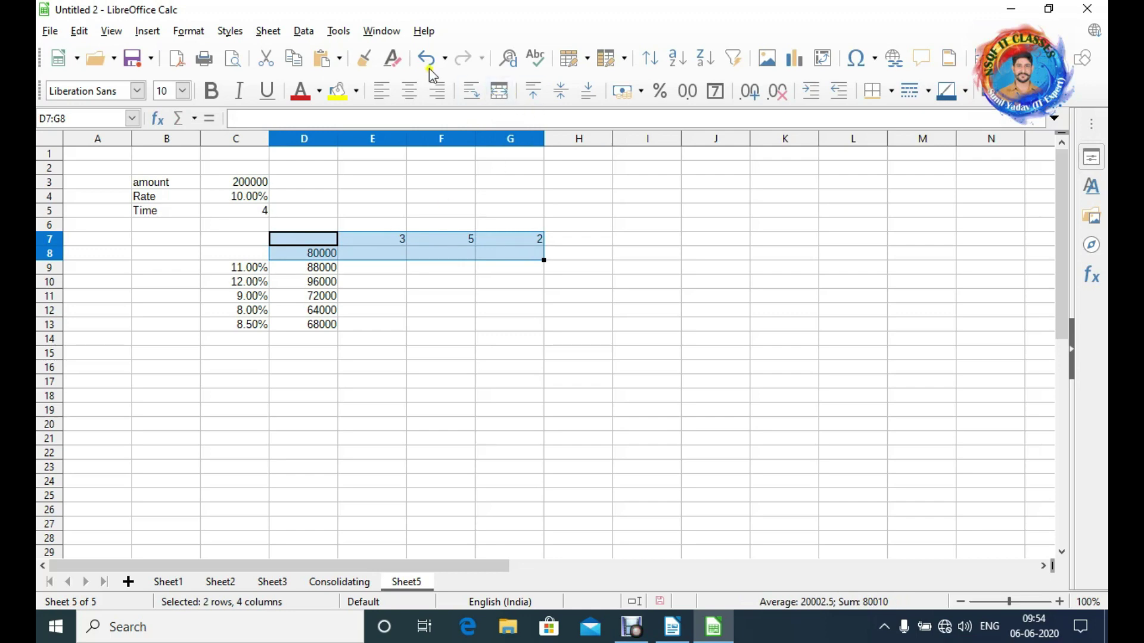
pyautogui.click(305, 31)
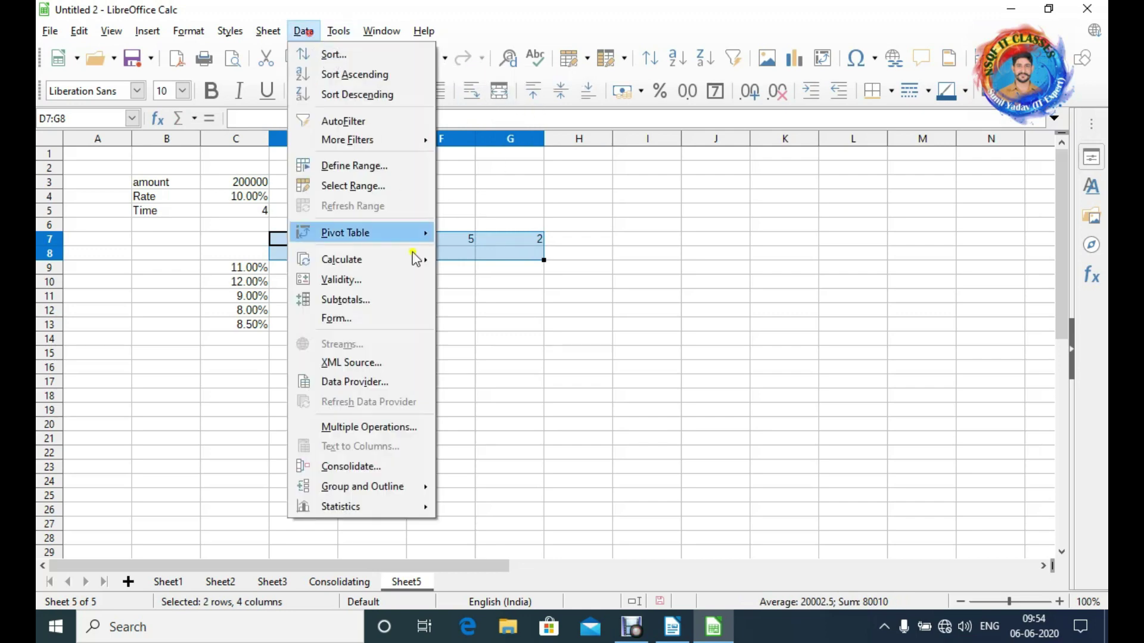
pyautogui.click(397, 427)
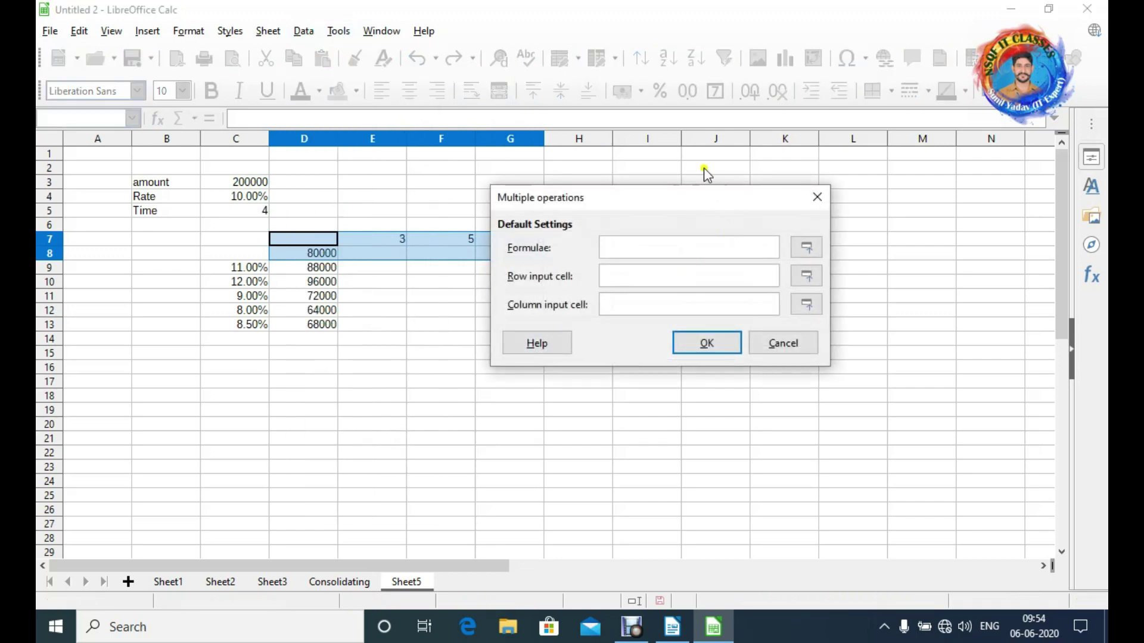
pyautogui.moveTo(661, 203); pyautogui.dragTo(798, 196)
pyautogui.click(551, 355)
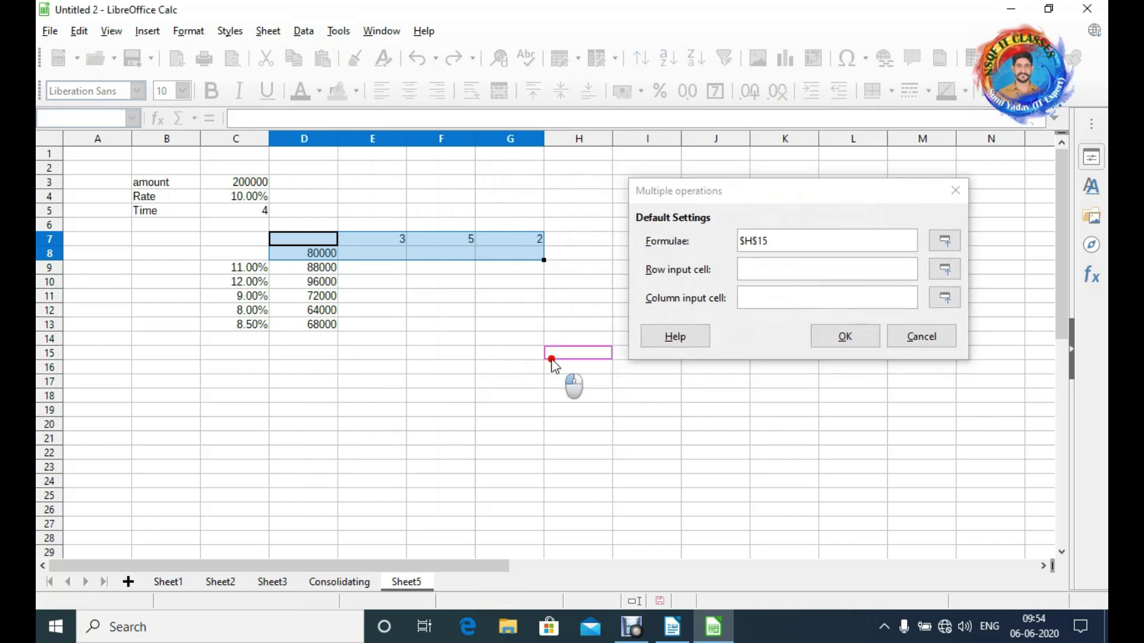
pyautogui.press('Escape')
# - Run Multiple Operations on E7:G8 with $D$8 as the formula and $C$5 as the row input cell
pyautogui.click(370, 245)
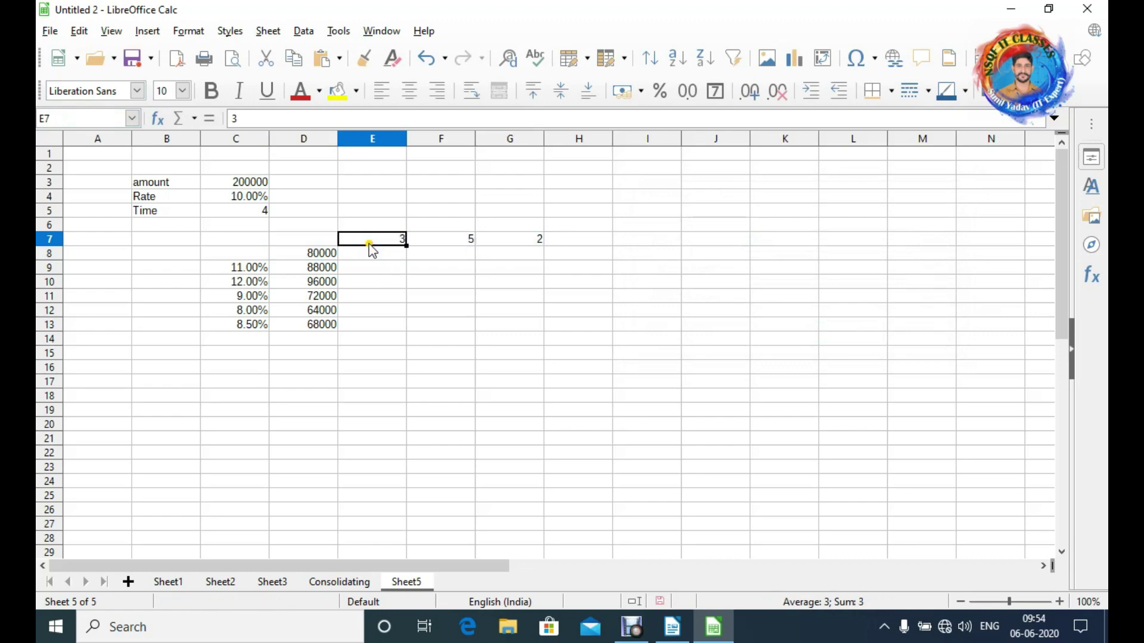
pyautogui.moveTo(369, 243); pyautogui.dragTo(518, 255)
pyautogui.click(304, 31)
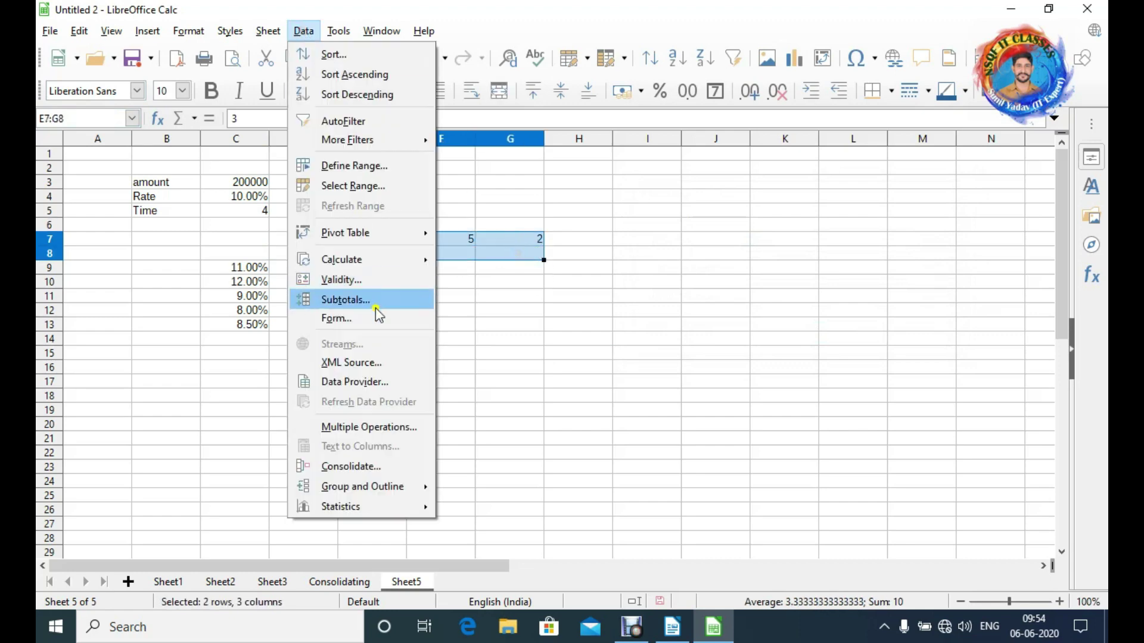
pyautogui.click(385, 428)
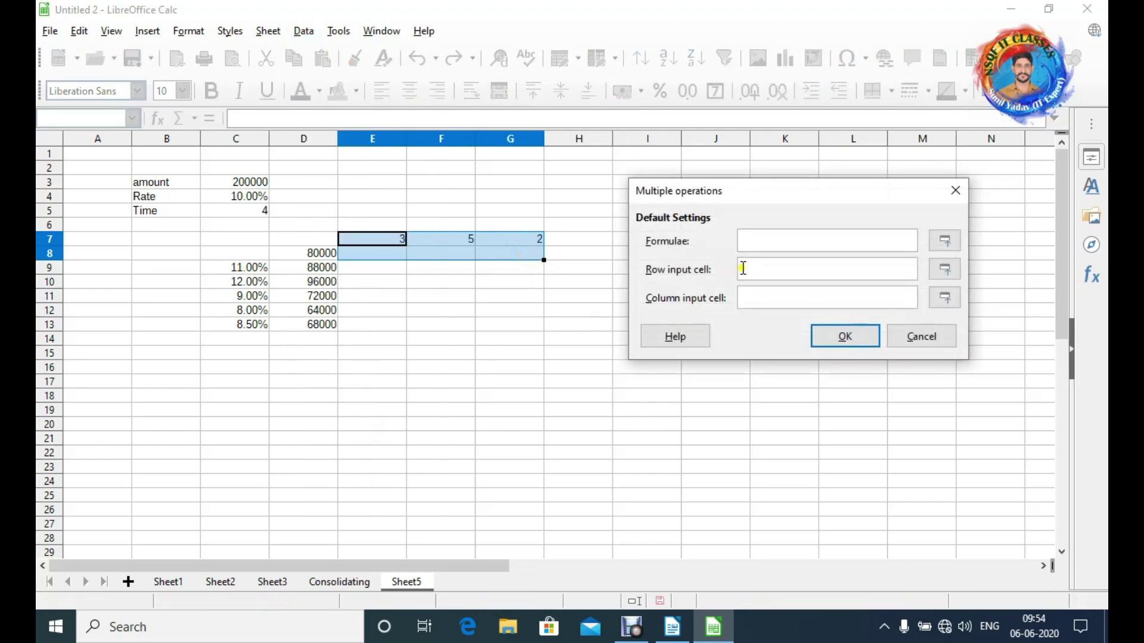
pyautogui.click(328, 253)
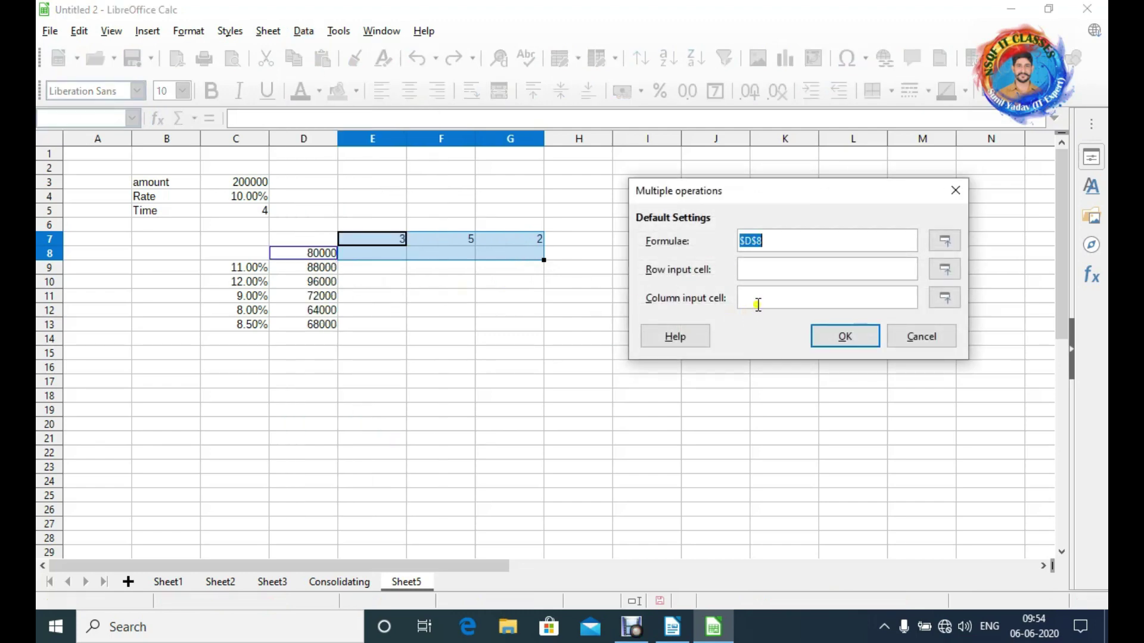
pyautogui.click(756, 271)
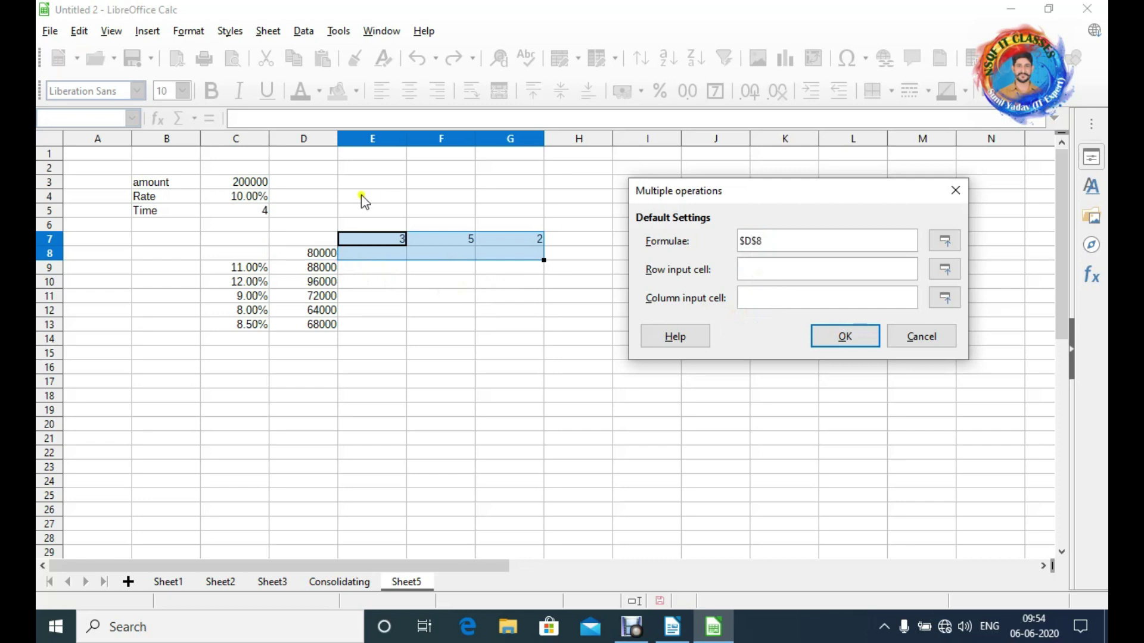
pyautogui.click(246, 212)
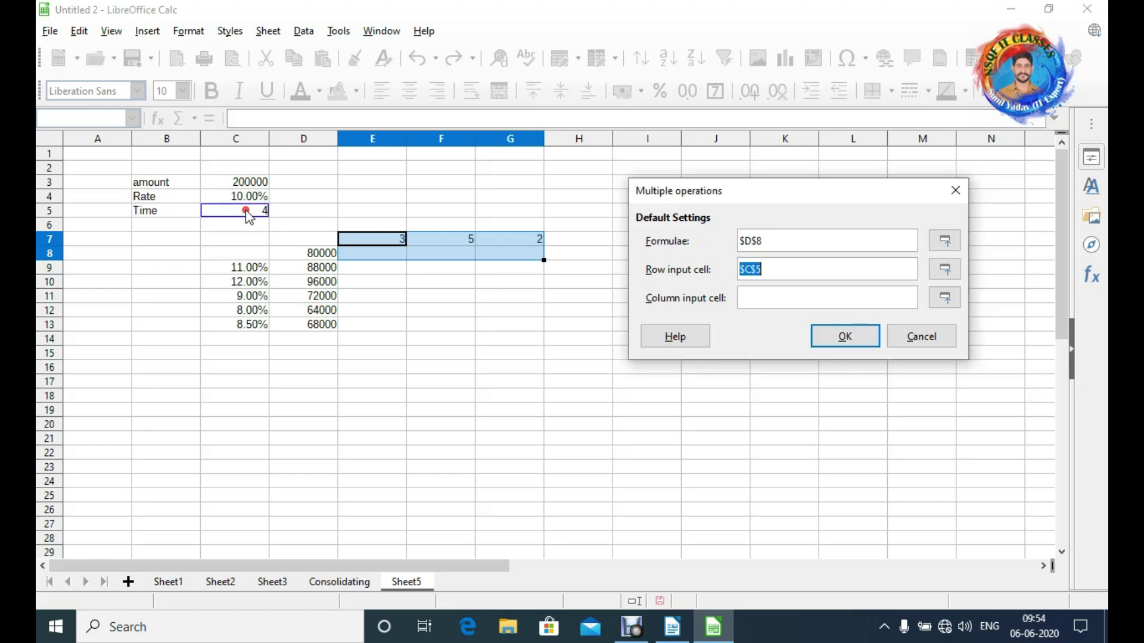
pyautogui.click(841, 339)
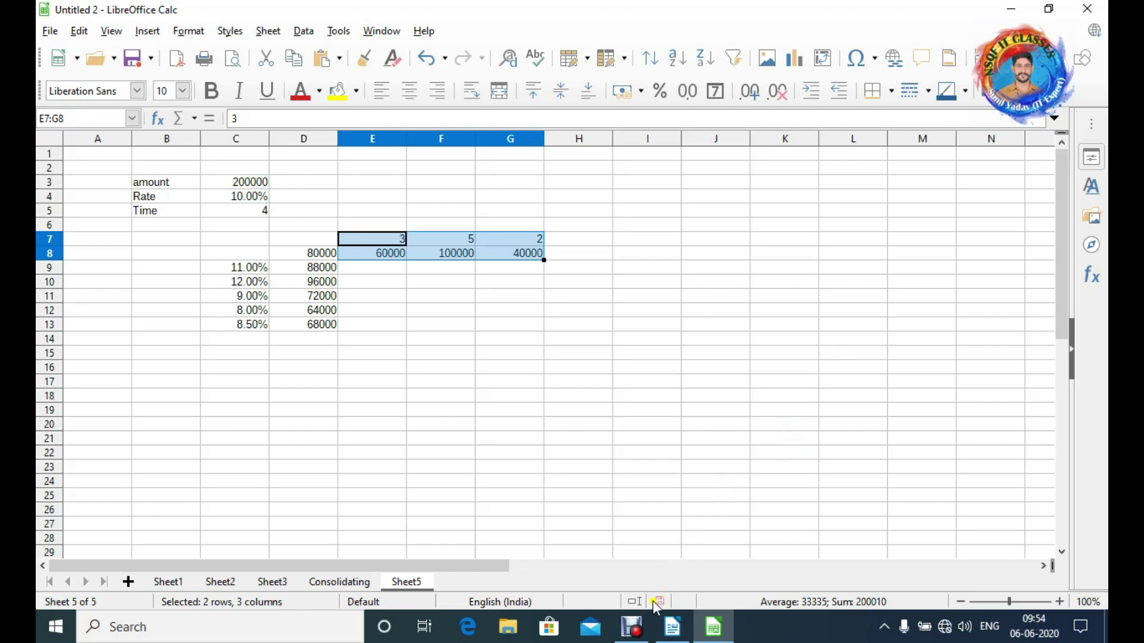
pyautogui.moveTo(643, 625)
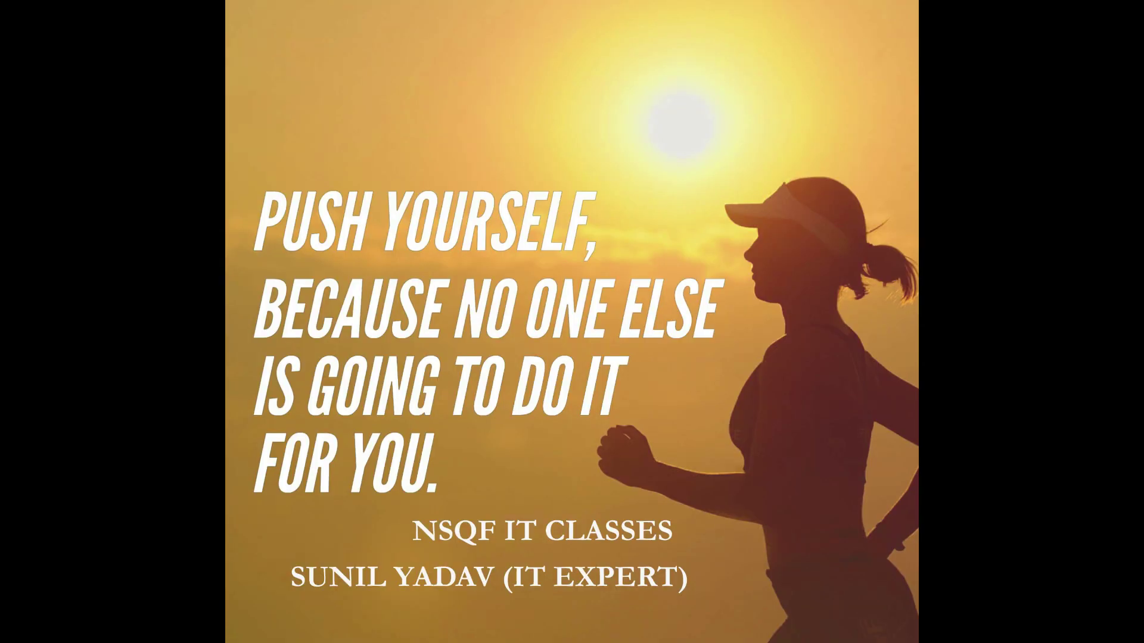